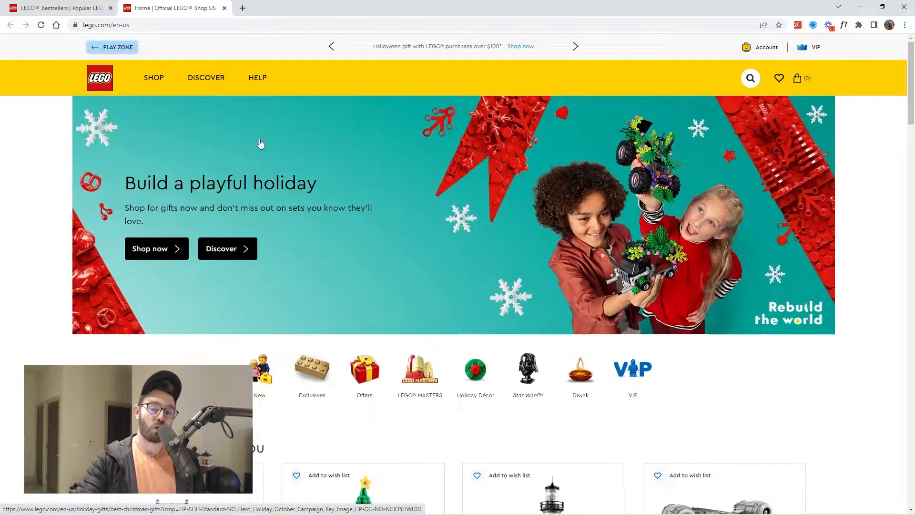
- Examine the LEGO homepage's hero banner, category shortcuts and Recommended For You products
{"action": "scroll", "coordinate": [286, 152], "scroll_direction": "down", "scroll_amount": 6}
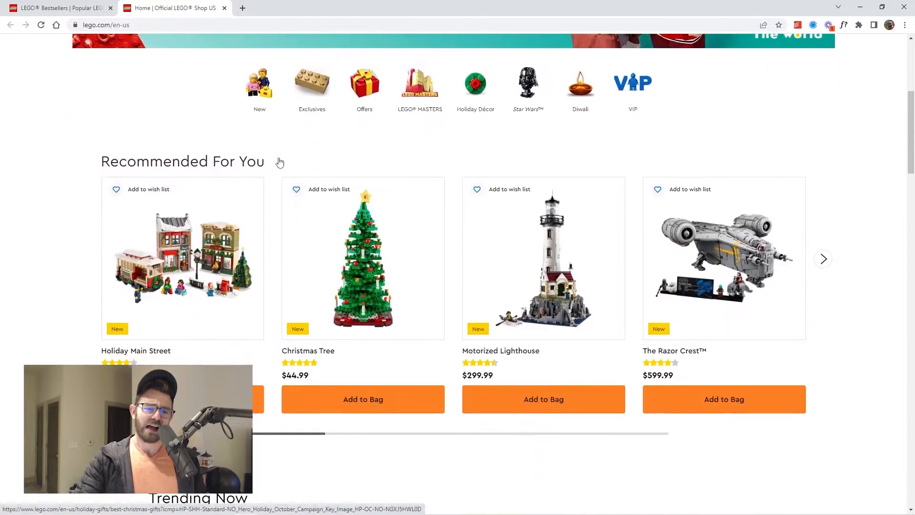
{"action": "scroll", "coordinate": [262, 106], "scroll_direction": "up", "scroll_amount": 2}
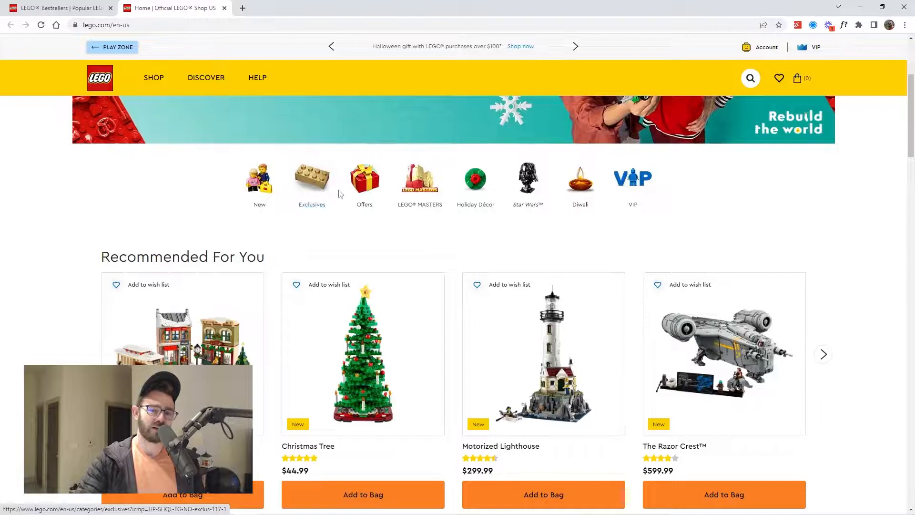
{"action": "scroll", "coordinate": [292, 188], "scroll_direction": "down", "scroll_amount": 1}
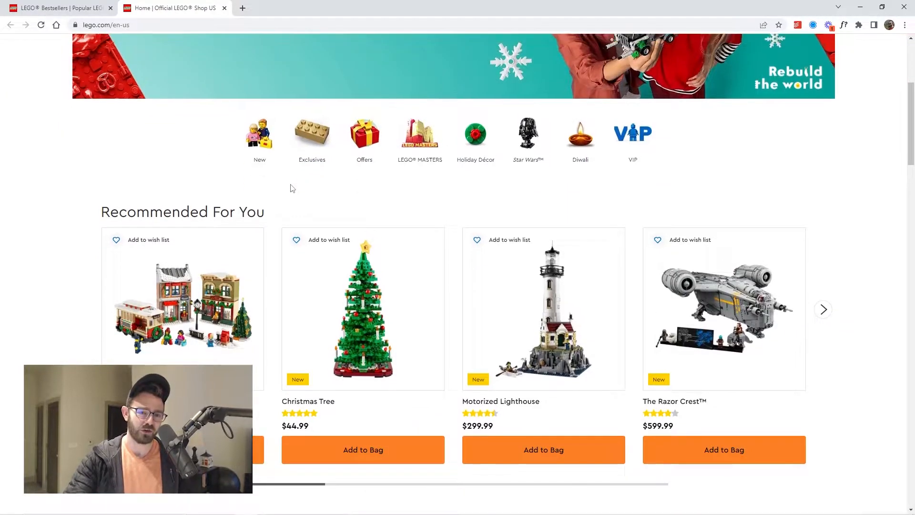
{"action": "scroll", "coordinate": [291, 188], "scroll_direction": "up", "scroll_amount": 2}
{"action": "scroll", "coordinate": [316, 235], "scroll_direction": "down", "scroll_amount": 3}
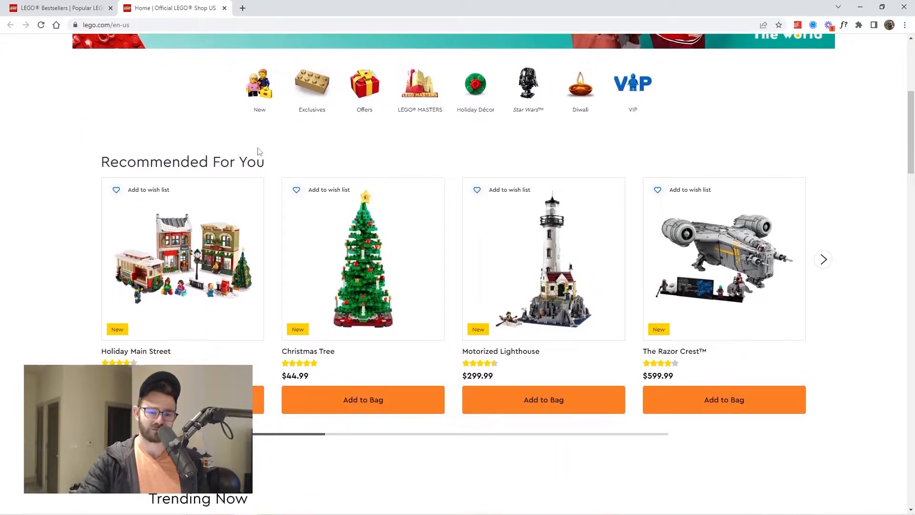
{"action": "scroll", "coordinate": [205, 123], "scroll_direction": "down", "scroll_amount": 1}
{"action": "double_click", "coordinate": [248, 114]}
{"action": "left_click", "coordinate": [316, 106]}
{"action": "scroll", "coordinate": [255, 116], "scroll_direction": "up", "scroll_amount": 7}
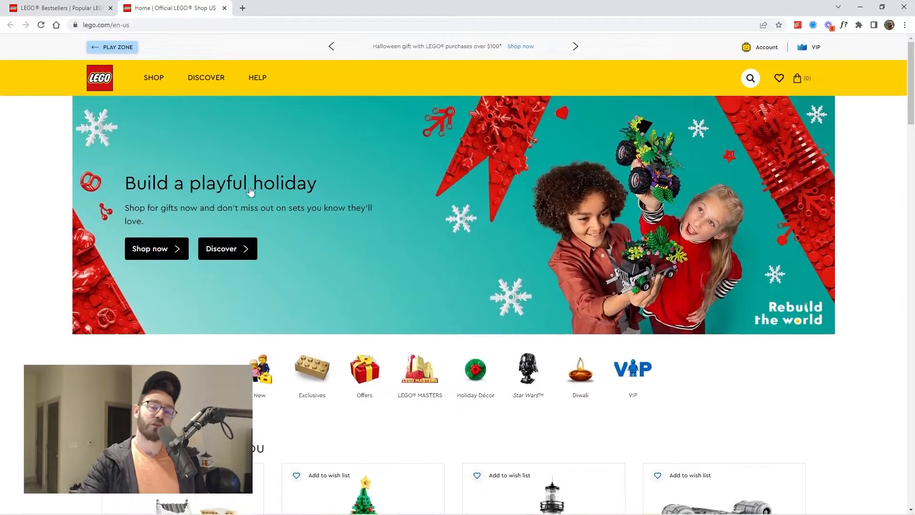
{"action": "scroll", "coordinate": [280, 224], "scroll_direction": "down", "scroll_amount": 6}
{"action": "triple_click", "coordinate": [194, 163]}
{"action": "left_click", "coordinate": [203, 160]}
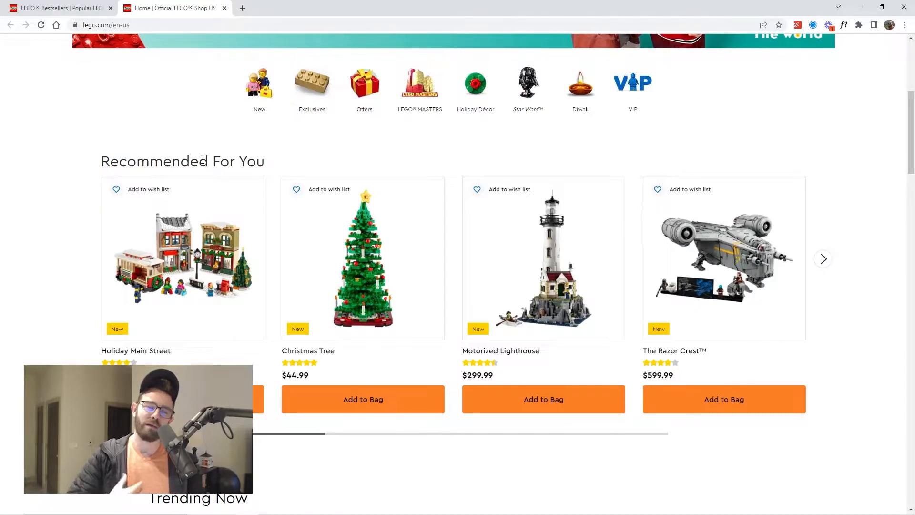
{"action": "scroll", "coordinate": [203, 159], "scroll_direction": "up", "scroll_amount": 4}
{"action": "scroll", "coordinate": [190, 167], "scroll_direction": "down", "scroll_amount": 5}
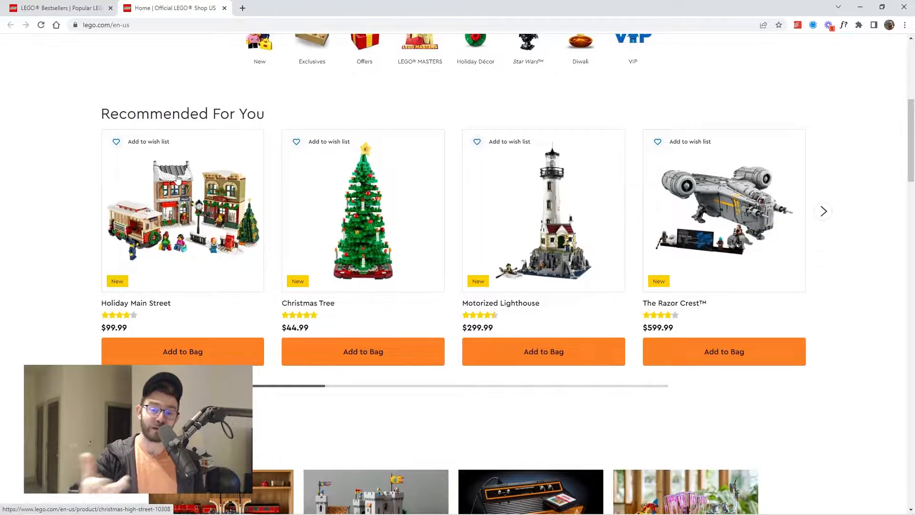
- Survey the rest of the LEGO homepage, comparing its Recommended For You, Trending Now, Featured sets and Fan Favorites sections
{"action": "scroll", "coordinate": [307, 219], "scroll_direction": "down", "scroll_amount": 9}
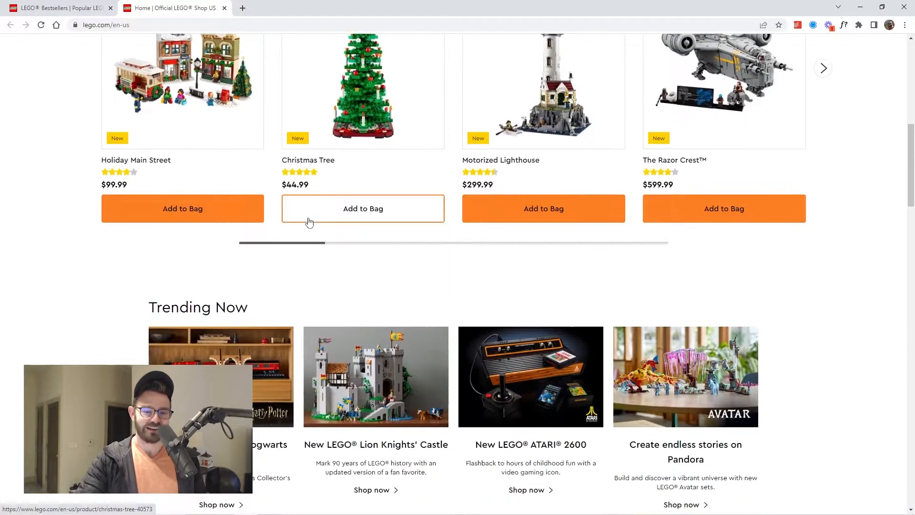
{"action": "scroll", "coordinate": [157, 146], "scroll_direction": "down", "scroll_amount": 5}
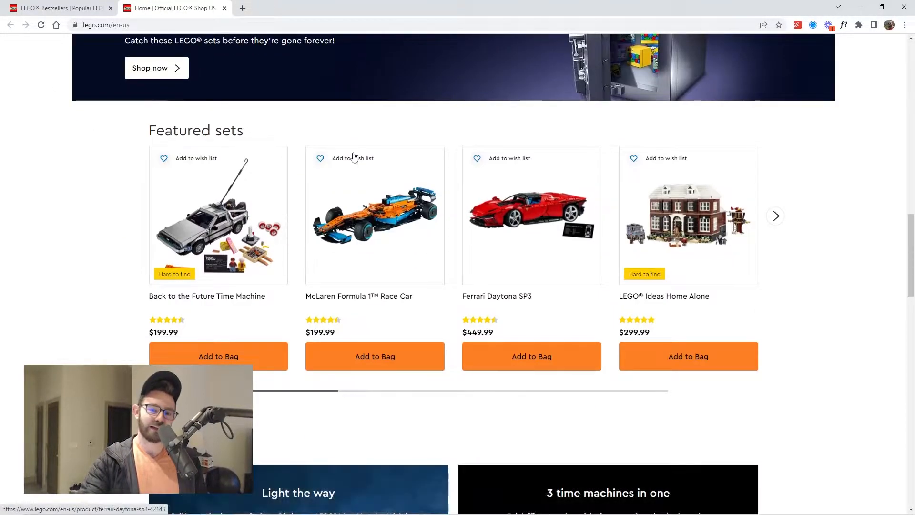
{"action": "scroll", "coordinate": [414, 245], "scroll_direction": "up", "scroll_amount": 5}
{"action": "scroll", "coordinate": [414, 245], "scroll_direction": "up", "scroll_amount": 14}
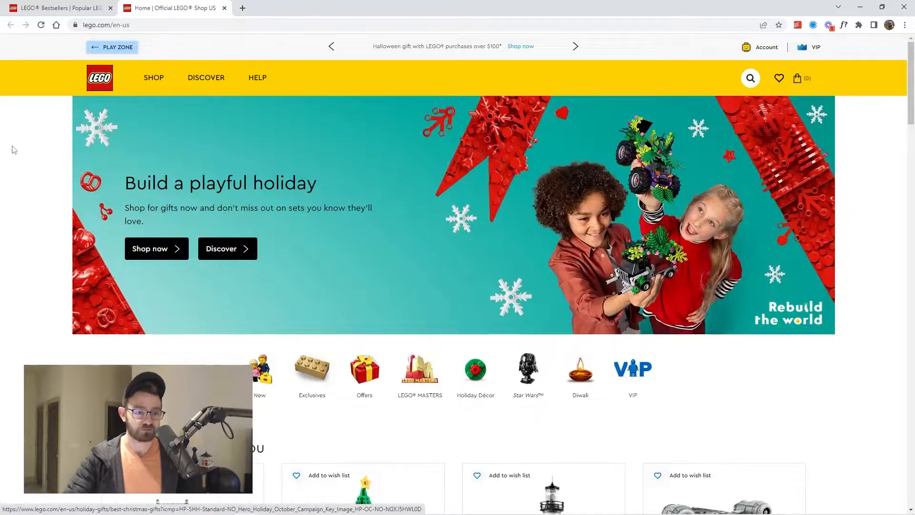
{"action": "scroll", "coordinate": [290, 153], "scroll_direction": "down", "scroll_amount": 7}
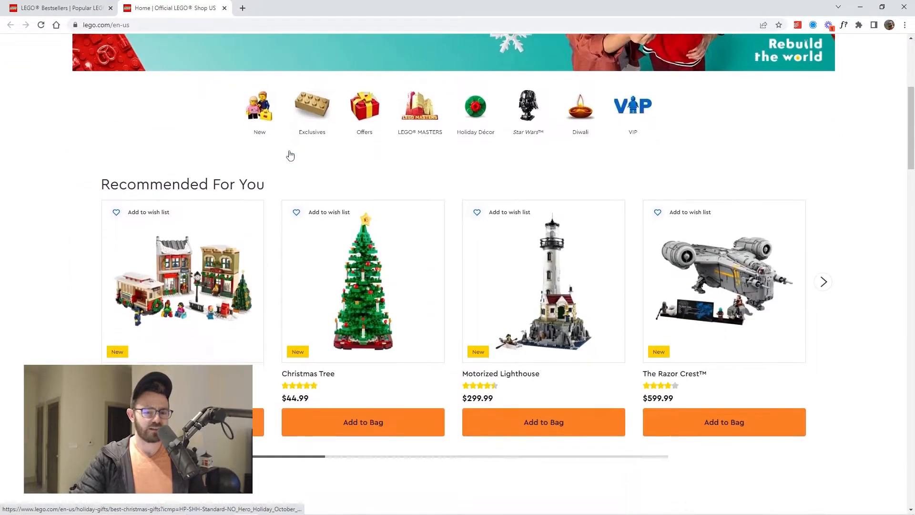
{"action": "scroll", "coordinate": [280, 139], "scroll_direction": "down", "scroll_amount": 11}
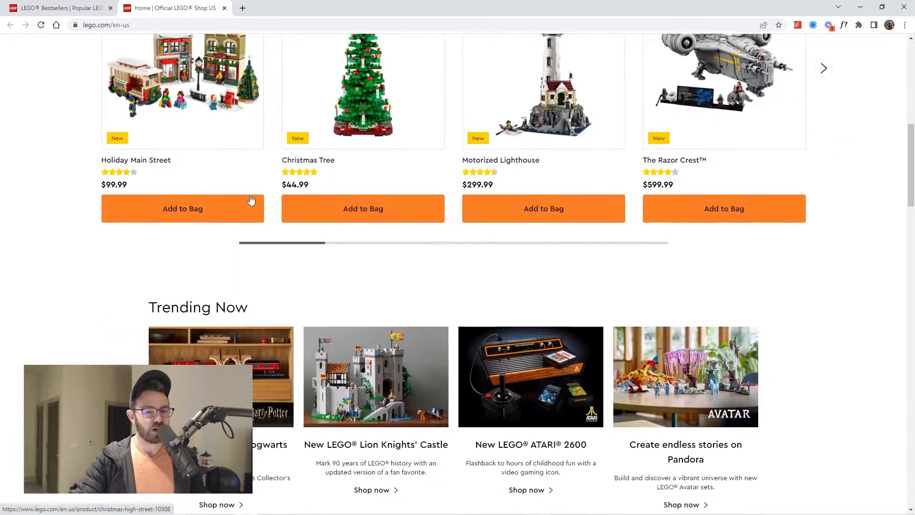
{"action": "scroll", "coordinate": [251, 199], "scroll_direction": "up", "scroll_amount": 16}
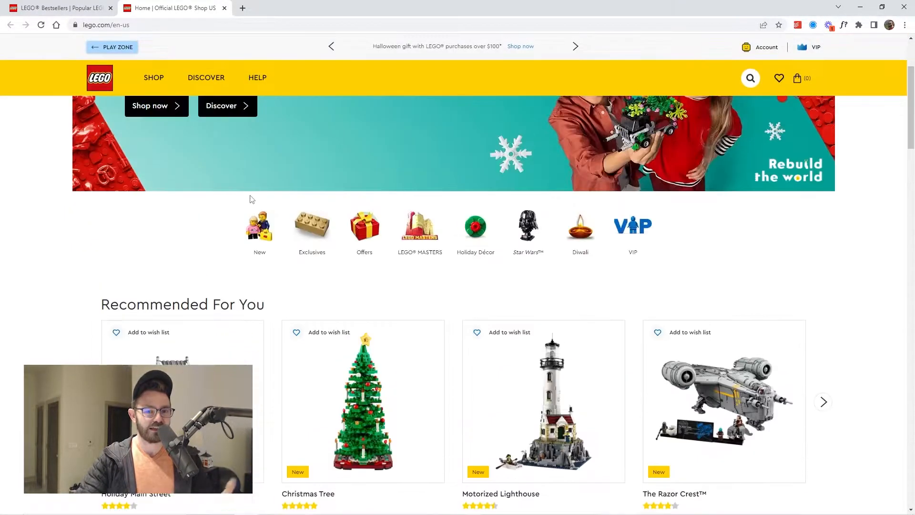
{"action": "scroll", "coordinate": [251, 199], "scroll_direction": "down", "scroll_amount": 11}
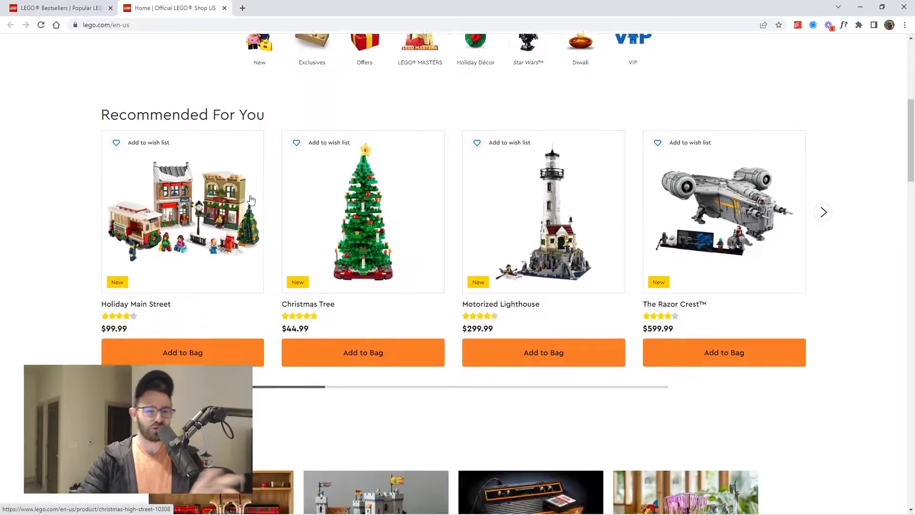
{"action": "scroll", "coordinate": [251, 199], "scroll_direction": "down", "scroll_amount": 10}
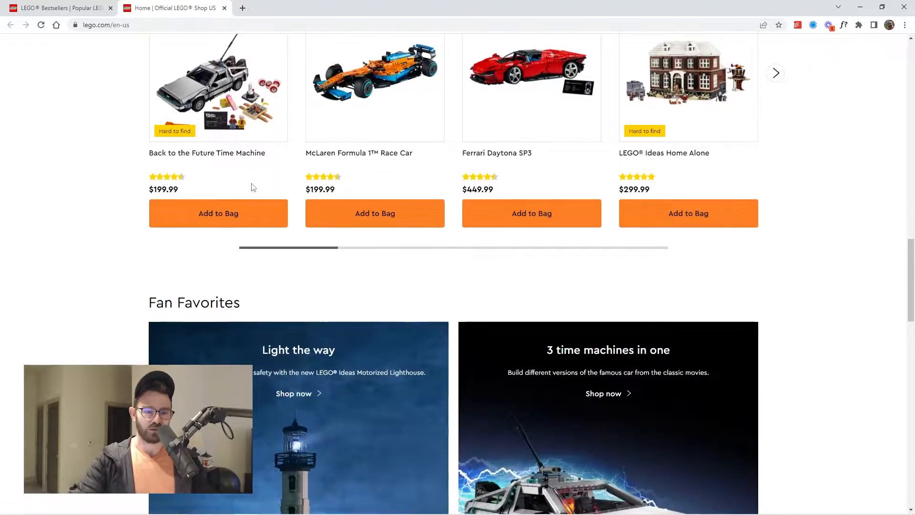
{"action": "scroll", "coordinate": [200, 264], "scroll_direction": "up", "scroll_amount": 1}
{"action": "scroll", "coordinate": [201, 264], "scroll_direction": "up", "scroll_amount": 20}
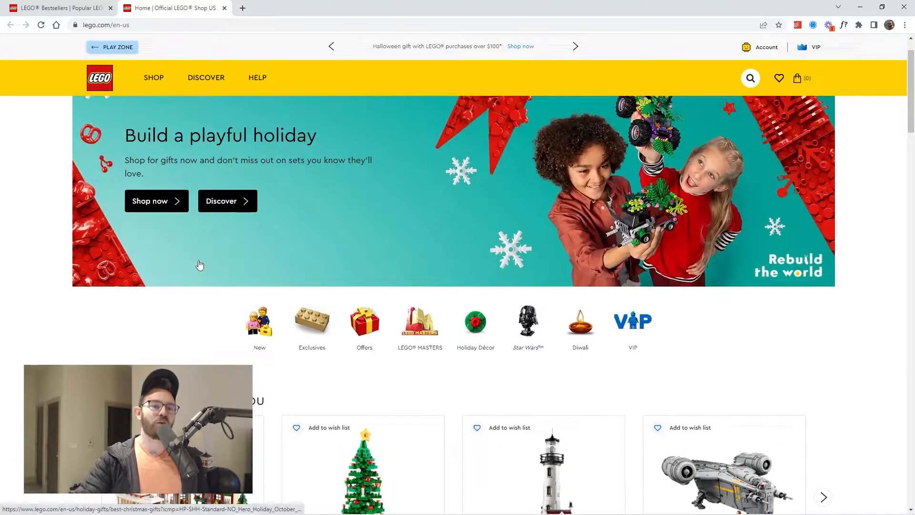
{"action": "scroll", "coordinate": [200, 265], "scroll_direction": "up", "scroll_amount": 1}
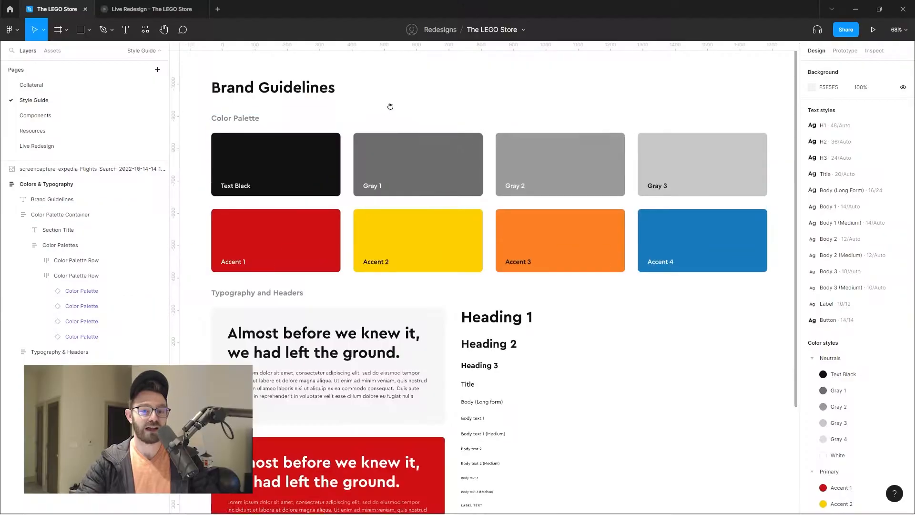
- Review the color palette and typography samples in the Brand Guidelines frame of the Style Guide page
{"action": "scroll", "coordinate": [514, 95], "scroll_direction": "up", "scroll_amount": 2}
{"action": "scroll", "coordinate": [513, 96], "scroll_direction": "right", "scroll_amount": 3}
{"action": "scroll", "coordinate": [554, 194], "scroll_direction": "down", "scroll_amount": 1}
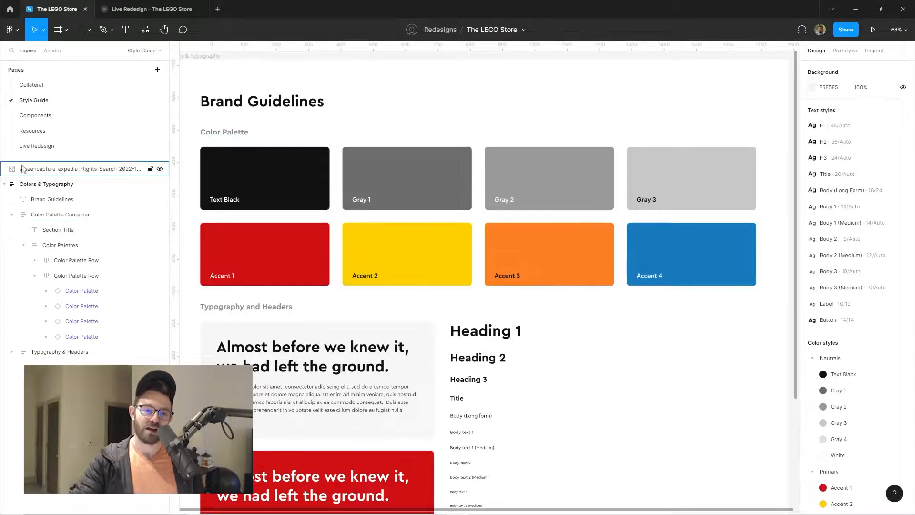
{"action": "key", "text": "Escape"}
{"action": "scroll", "coordinate": [661, 280], "scroll_direction": "down", "scroll_amount": 2, "text": "ctrl"}
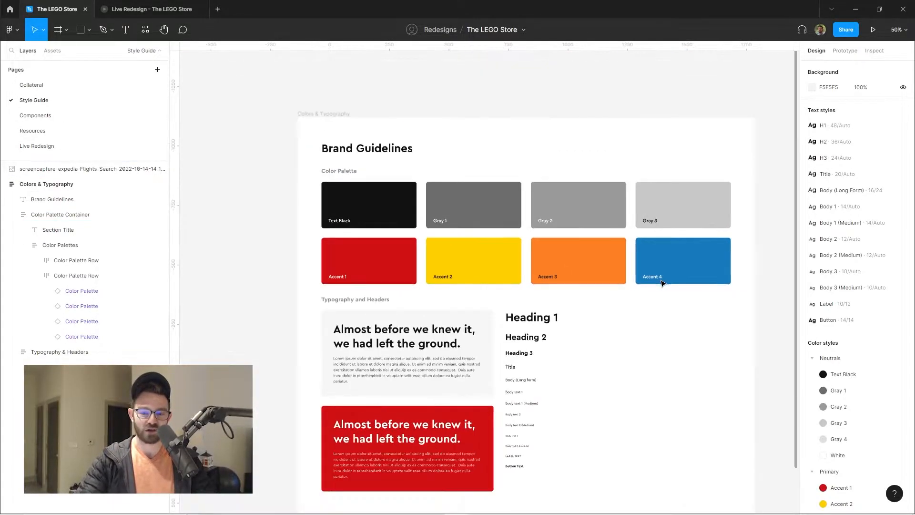
{"action": "scroll", "coordinate": [776, 119], "scroll_direction": "down", "scroll_amount": 5}
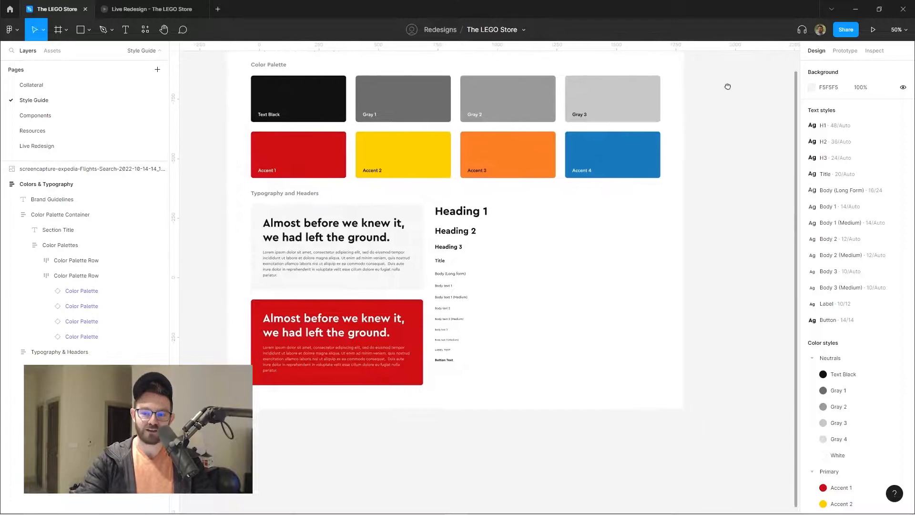
{"action": "double_click", "coordinate": [482, 208]}
{"action": "left_click", "coordinate": [735, 194]}
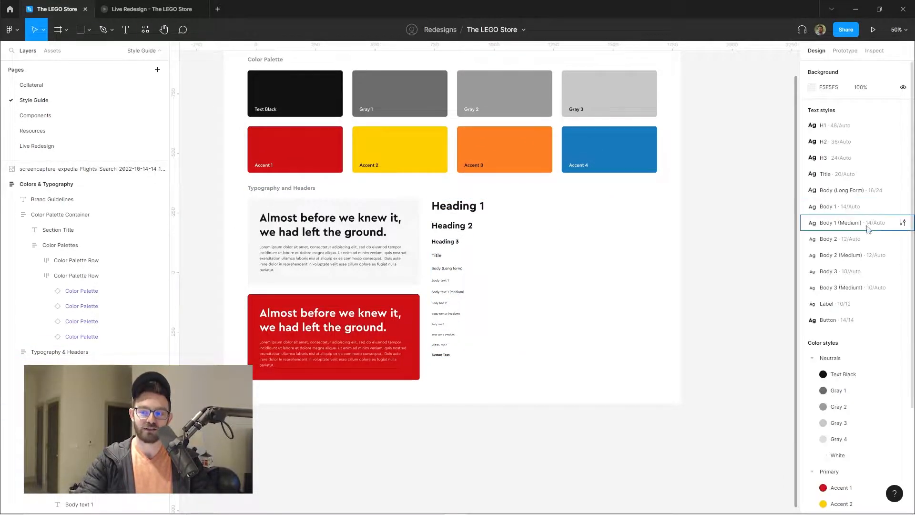
- Inspect the H1 text style's font properties and the text styles applied to the Heading 1 and Heading 2 samples
{"action": "left_click", "coordinate": [902, 124]}
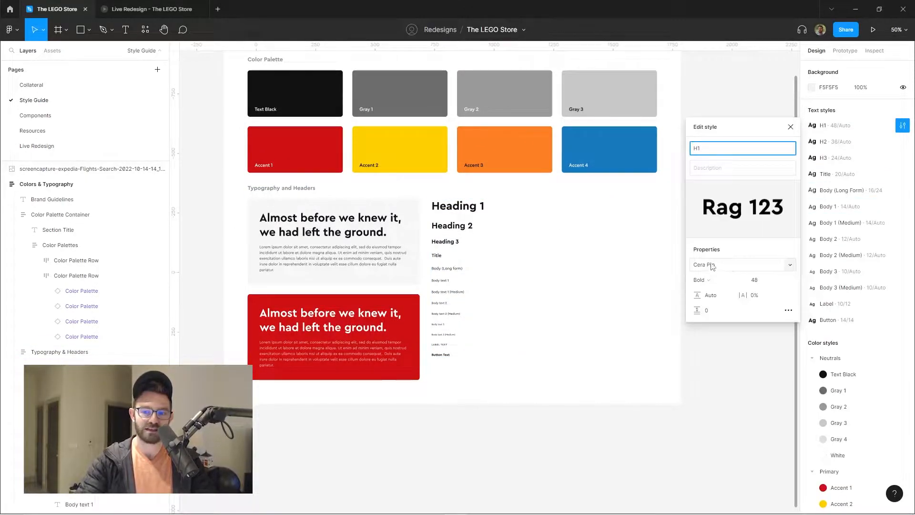
{"action": "left_click", "coordinate": [710, 115]}
{"action": "scroll", "coordinate": [514, 218], "scroll_direction": "down", "scroll_amount": 1}
{"action": "scroll", "coordinate": [514, 218], "scroll_direction": "up", "scroll_amount": 5}
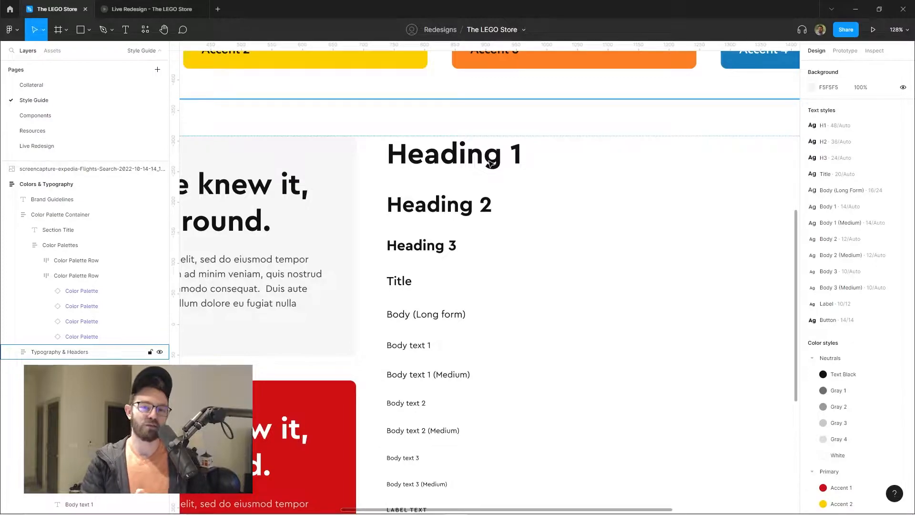
{"action": "left_click", "coordinate": [491, 163]}
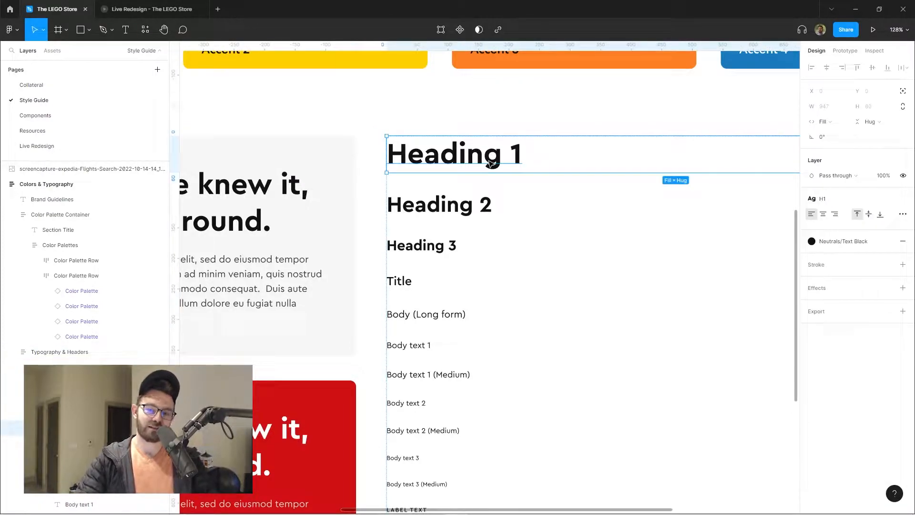
{"action": "double_click", "coordinate": [490, 163]}
{"action": "double_click", "coordinate": [475, 200]}
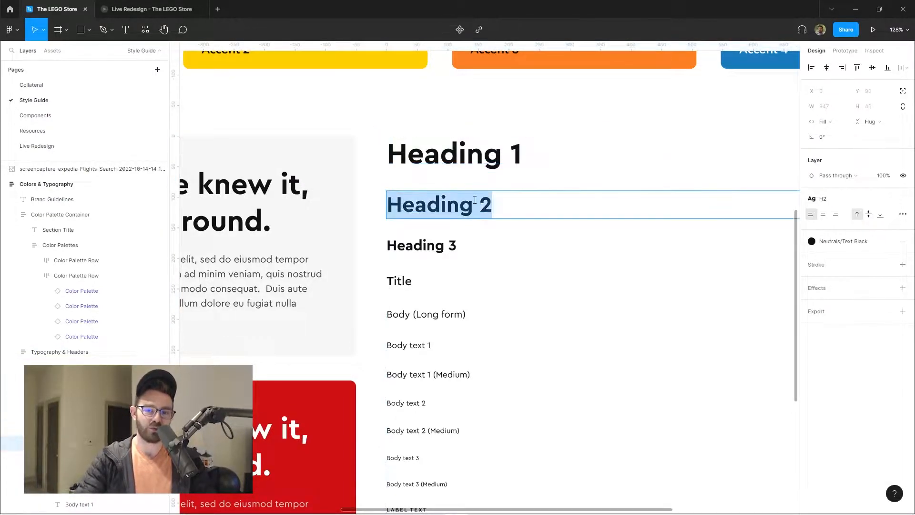
{"action": "key", "text": "Escape"}
{"action": "scroll", "coordinate": [408, 112], "scroll_direction": "down", "scroll_amount": 3}
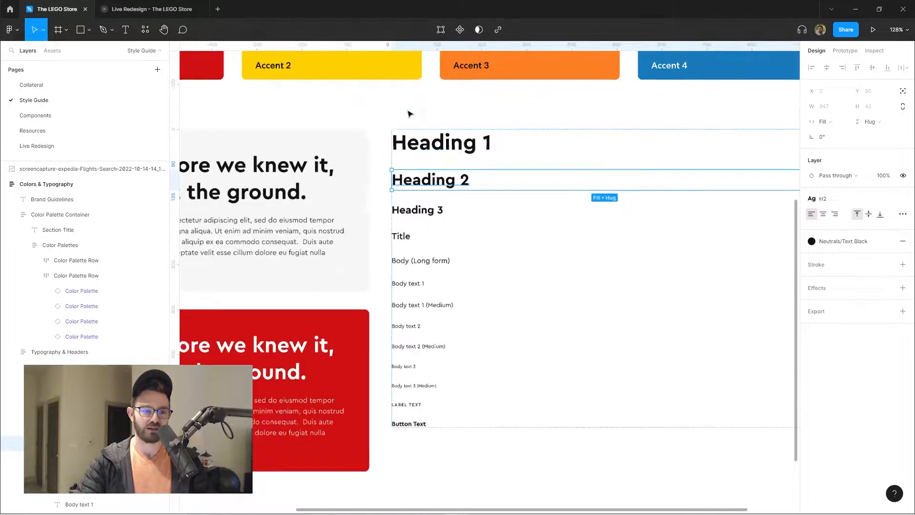
- Open the Live Redesign page and bring the User Story List frame into close view
{"action": "left_click", "coordinate": [42, 146]}
{"action": "scroll", "coordinate": [457, 115], "scroll_direction": "down", "scroll_amount": 2}
{"action": "scroll", "coordinate": [458, 229], "scroll_direction": "up", "scroll_amount": 5}
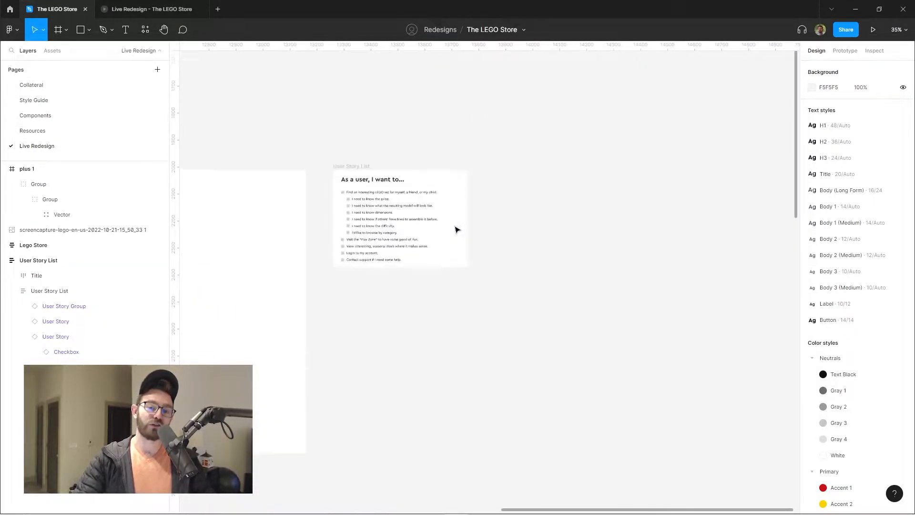
{"action": "left_click_drag", "start_coordinate": [548, 173], "coordinate": [689, 229]}
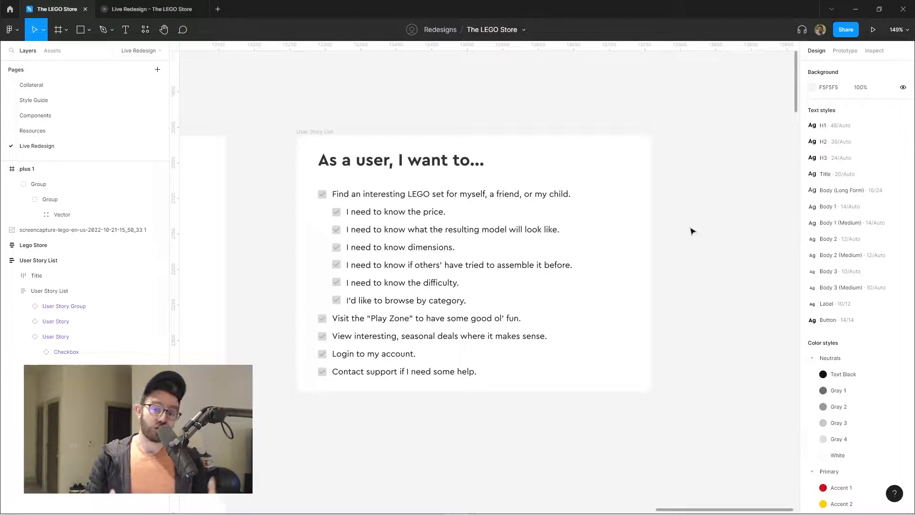
- Review the user stories in the list, including the seasonal deals, account login and contact support items
{"action": "left_click", "coordinate": [414, 213]}
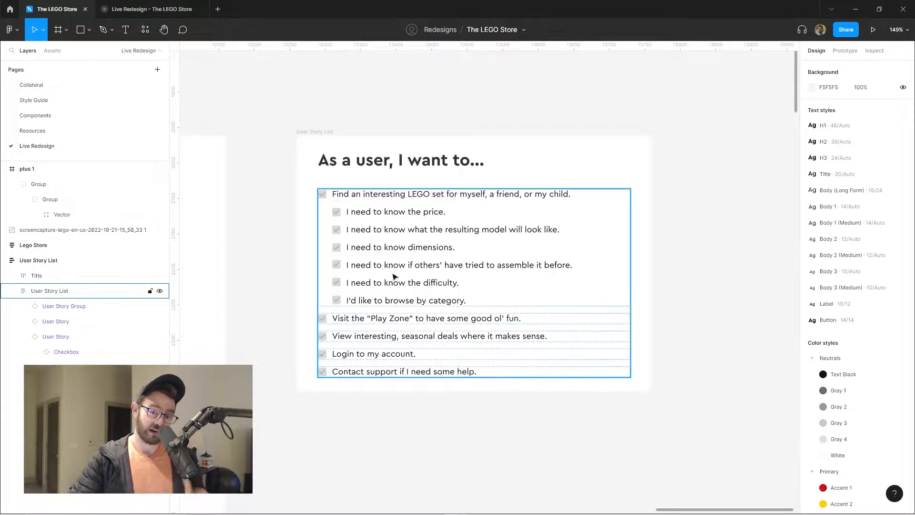
{"action": "left_click", "coordinate": [691, 203]}
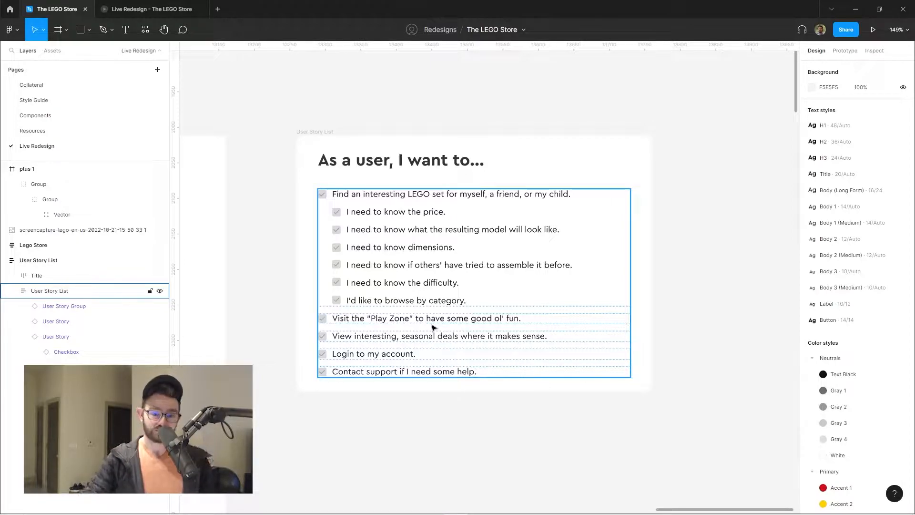
{"action": "double_click", "coordinate": [409, 341]}
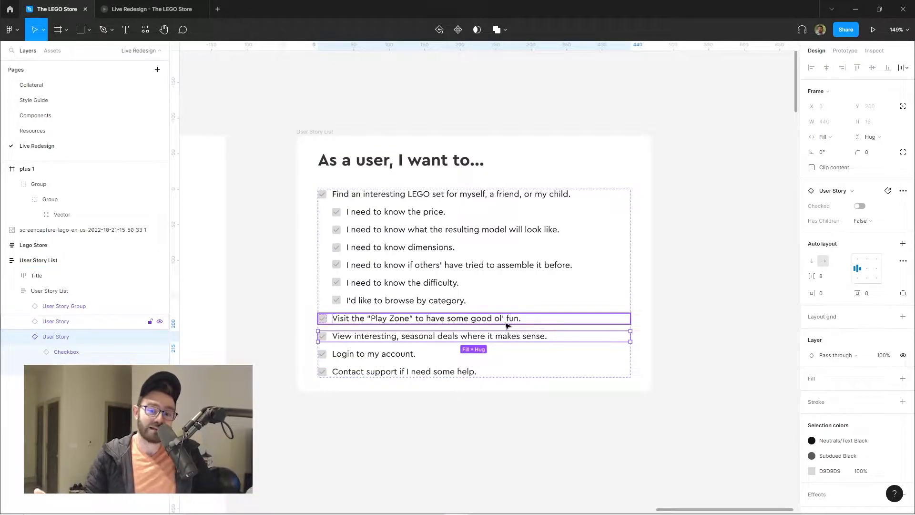
{"action": "left_click", "coordinate": [398, 359]}
{"action": "left_click", "coordinate": [405, 372]}
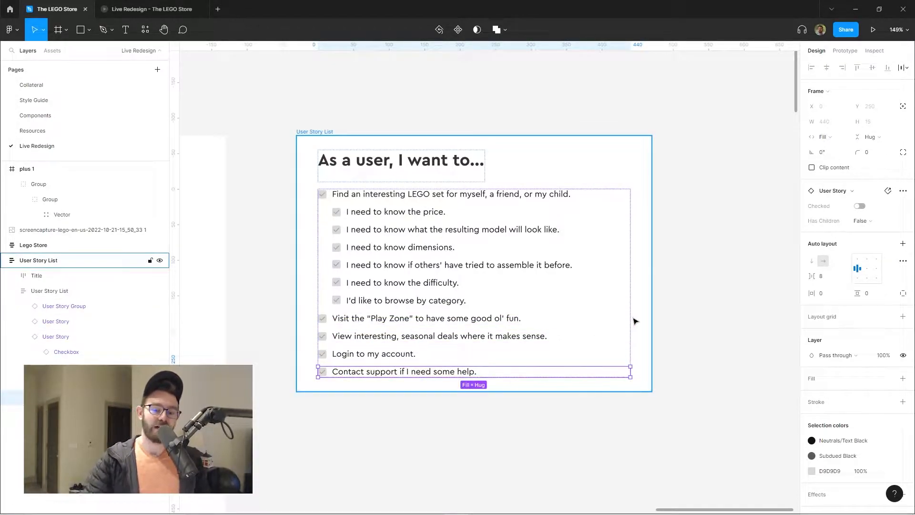
{"action": "left_click", "coordinate": [292, 94]}
- Add SHOP, DISCOVER and HELP text labels beside the LEGO logo in the Lego Store frame's header row
{"action": "scroll", "coordinate": [493, 110], "scroll_direction": "left", "scroll_amount": 5}
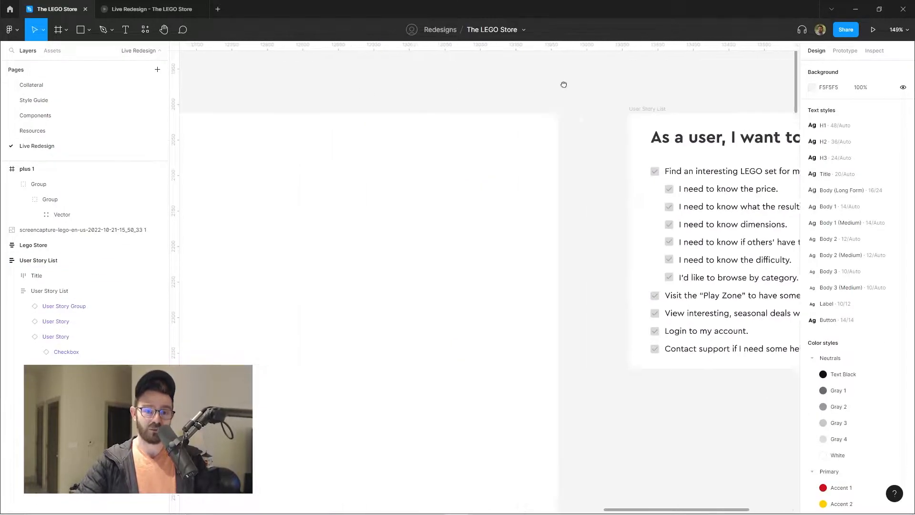
{"action": "scroll", "coordinate": [493, 110], "scroll_direction": "down", "scroll_amount": 5}
{"action": "left_click_drag", "start_coordinate": [576, 80], "coordinate": [470, 103]}
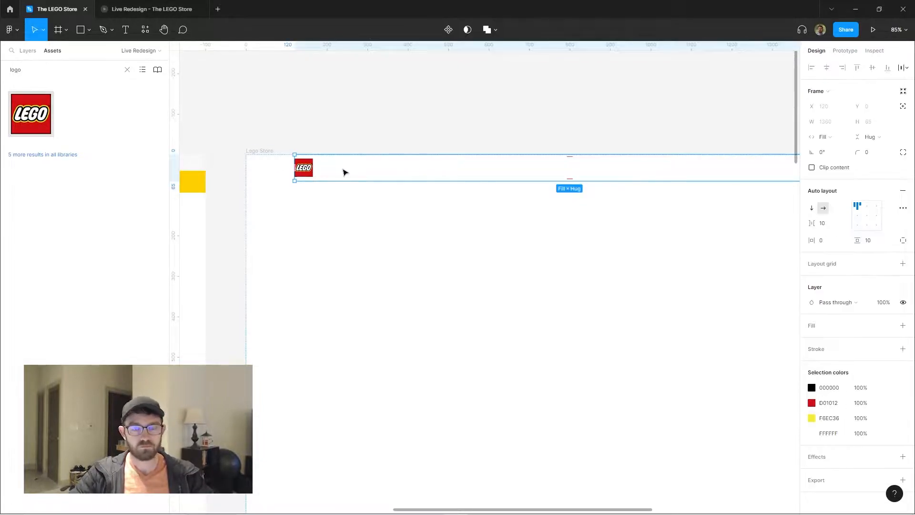
{"action": "key", "text": "ctrl+v"}
{"action": "left_click", "coordinate": [302, 178]}
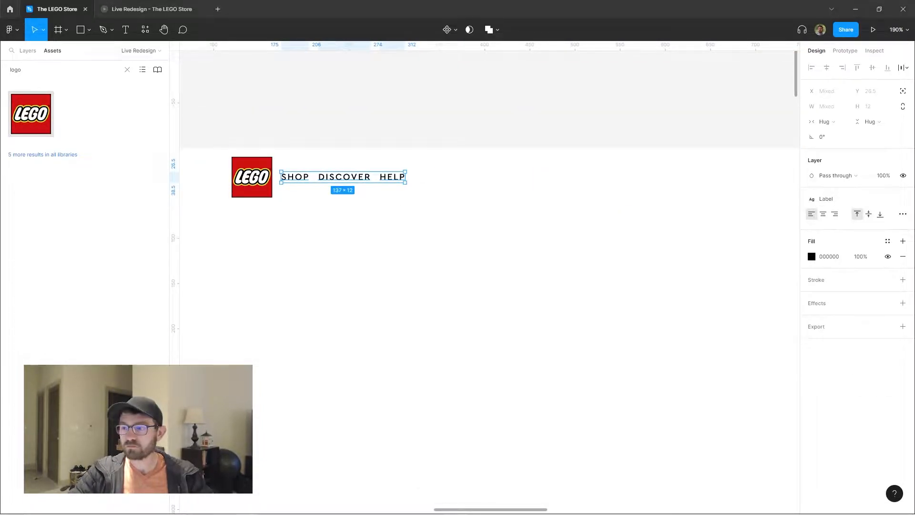
- Wrap the SHOP, DISCOVER and HELP labels in an auto layout frame named Navigation Links, grouped with the logo as Left
{"action": "left_click", "coordinate": [382, 150]}
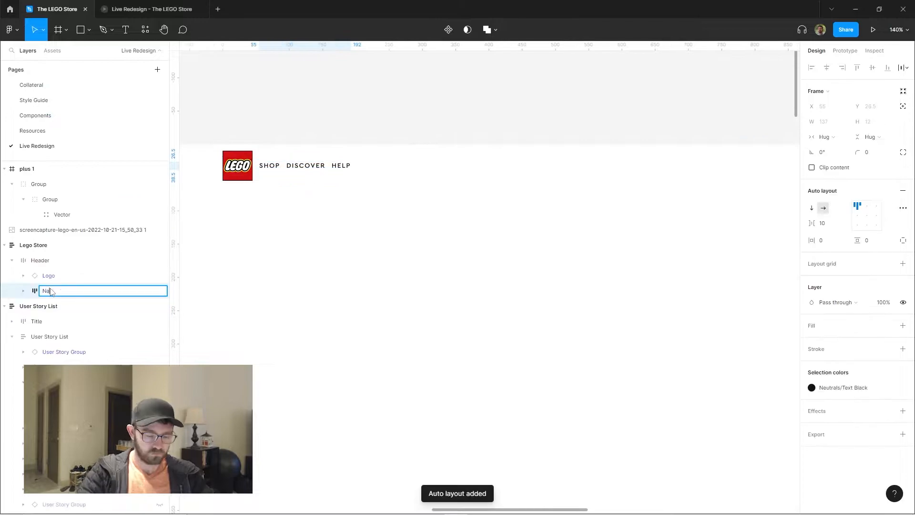
{"action": "key", "text": "Return"}
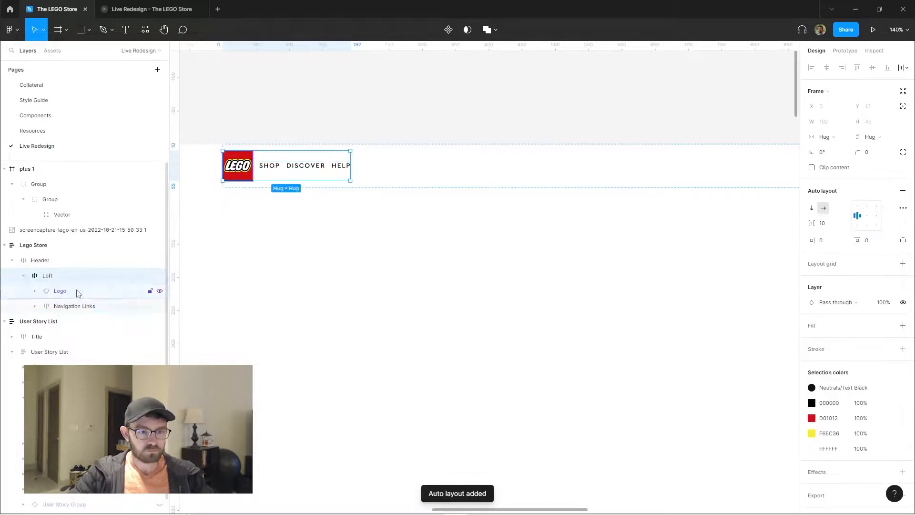
- Duplicate the Left group inside the Header frame and spread both groups to its ends with Auto spacing
{"action": "key", "text": "ctrl+d"}
{"action": "scroll", "coordinate": [482, 164], "scroll_direction": "down", "scroll_amount": 3}
{"action": "left_click", "coordinate": [529, 165]}
{"action": "scroll", "coordinate": [607, 143], "scroll_direction": "down", "scroll_amount": 3}
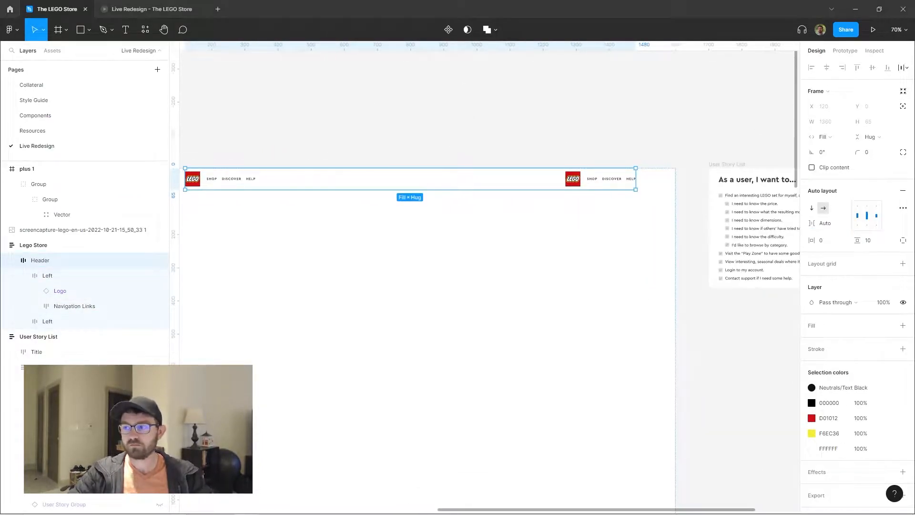
- Rename the duplicated header group as Right and clear out its unneeded logo
{"action": "scroll", "coordinate": [635, 205], "scroll_direction": "up", "scroll_amount": 3}
{"action": "double_click", "coordinate": [552, 169]}
{"action": "scroll", "coordinate": [548, 164], "scroll_direction": "up", "scroll_amount": 3}
{"action": "double_click", "coordinate": [48, 321]}
{"action": "type", "text": "Right"}
{"action": "key", "text": "Return"}
{"action": "left_click", "coordinate": [23, 321]}
{"action": "key", "text": "Delete"}
{"action": "key", "text": "ctrl+z"}
- Relabel the links in the header's Right group as Cart and Account, with Cart placed before Account
{"action": "double_click", "coordinate": [439, 191]}
{"action": "type", "text": "My Account"}
{"action": "left_click", "coordinate": [510, 193]}
{"action": "type", "text": "Cart"}
{"action": "scroll", "coordinate": [451, 216], "scroll_direction": "down", "scroll_amount": 4}
{"action": "left_click", "coordinate": [473, 210], "text": "ctrl"}
{"action": "key", "text": "Right"}
- Wrap the Header frame in an auto layout frame named Header Container
{"action": "left_click", "coordinate": [580, 129]}
{"action": "scroll", "coordinate": [579, 129], "scroll_direction": "down", "scroll_amount": 3}
{"action": "left_click", "coordinate": [443, 186]}
{"action": "left_click", "coordinate": [443, 164]}
{"action": "key", "text": "shift+a"}
{"action": "double_click", "coordinate": [44, 262]}
{"action": "type", "text": "Header C"}
- Apply the red Primary/Accent 1 color style to the PLAY label in its pink pill button
{"action": "left_click", "coordinate": [839, 402]}
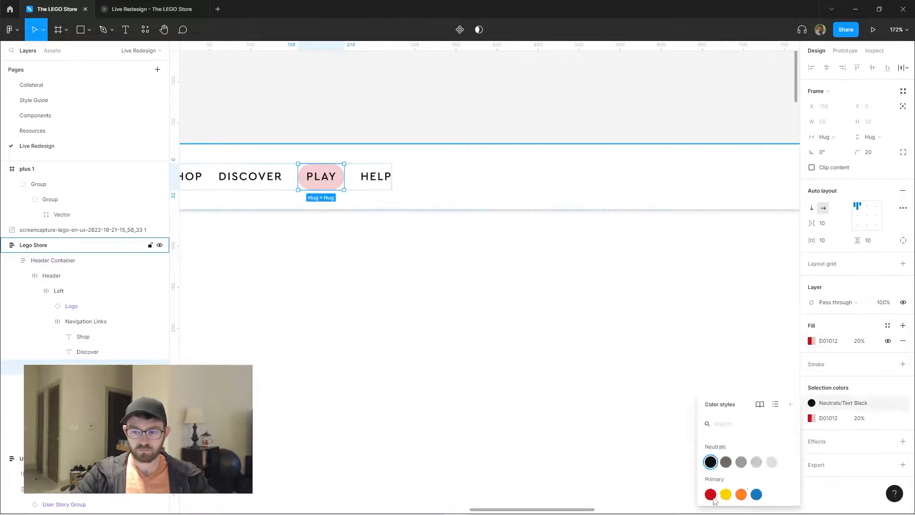
{"action": "left_click", "coordinate": [711, 494]}
{"action": "key", "text": "Escape"}
- Add a 🎉 emoji in front of PLAY in the pill button and place the button between SHOP and DISCOVER
{"action": "type", "text": "🎉"}
{"action": "scroll", "coordinate": [523, 129], "scroll_direction": "down", "scroll_amount": 4}
{"action": "scroll", "coordinate": [443, 184], "scroll_direction": "up", "scroll_amount": 5}
{"action": "left_click", "coordinate": [444, 184], "text": "ctrl"}
{"action": "type", "text": "🎉"}
{"action": "scroll", "coordinate": [451, 127], "scroll_direction": "down", "scroll_amount": 4}
{"action": "left_click", "coordinate": [431, 188]}
{"action": "key", "text": "Escape"}
{"action": "scroll", "coordinate": [656, 226], "scroll_direction": "down", "scroll_amount": 5}
{"action": "scroll", "coordinate": [467, 128], "scroll_direction": "down", "scroll_amount": 3}
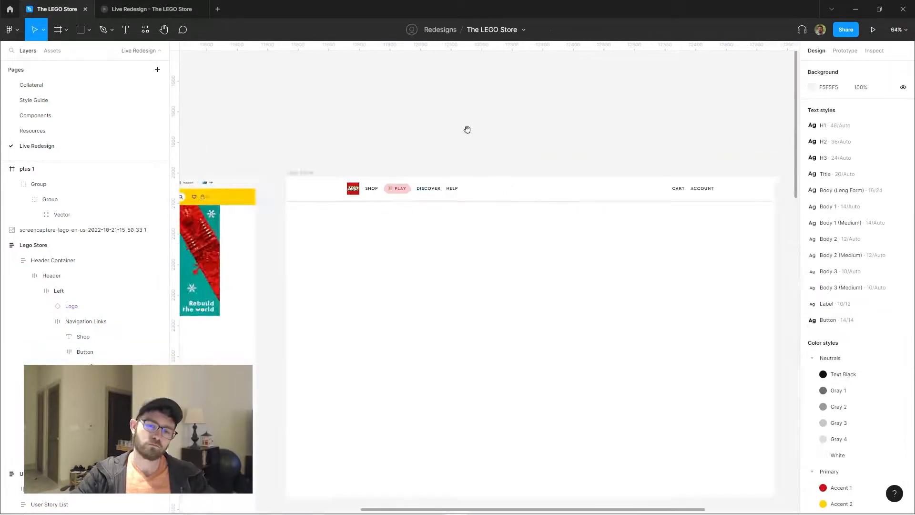
- Add a comment reading "Make into secondary" just below the header's navigation links
{"action": "key", "text": "c"}
{"action": "left_click", "coordinate": [369, 206]}
{"action": "type", "text": "Make into secondary"}
- Find the user icon in the assets and insert it in front of the header's ACCOUNT label
{"action": "scroll", "coordinate": [674, 187], "scroll_direction": "up", "scroll_amount": 5}
{"action": "left_click", "coordinate": [557, 194]}
{"action": "key", "text": "alt+2"}
{"action": "type", "text": "user"}
{"action": "left_click_drag", "start_coordinate": [43, 110], "coordinate": [512, 194]}
{"action": "key", "text": "alt+1"}
{"action": "scroll", "coordinate": [496, 213], "scroll_direction": "up", "scroll_amount": 2}
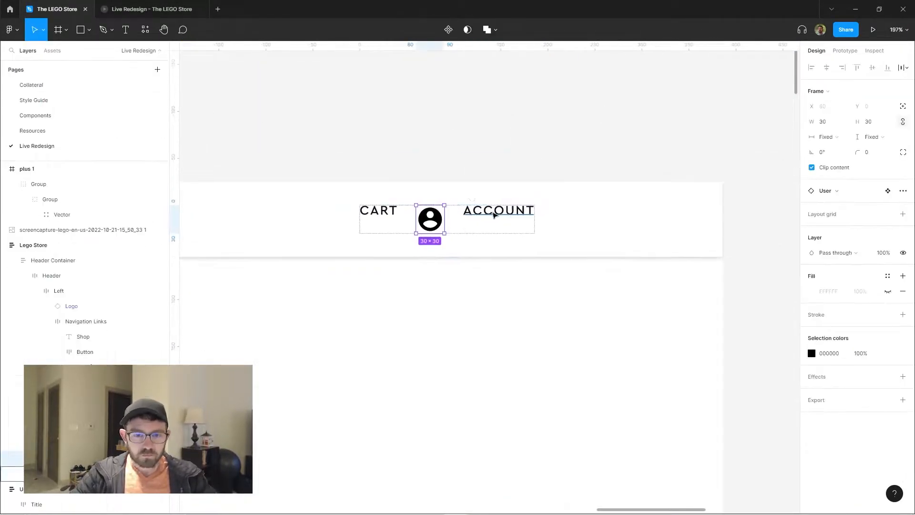
- Resize the user icon beside ACCOUNT to 20 × 20 and apply the red color style to it
{"action": "scroll", "coordinate": [458, 219], "scroll_direction": "up", "scroll_amount": 2}
{"action": "left_click", "coordinate": [407, 245], "text": "ctrl"}
{"action": "left_click", "coordinate": [886, 354]}
- Find the cart icon in the assets and insert it in front of the CART label at 40% opacity
{"action": "scroll", "coordinate": [530, 214], "scroll_direction": "down", "scroll_amount": 5}
{"action": "left_click", "coordinate": [529, 214]}
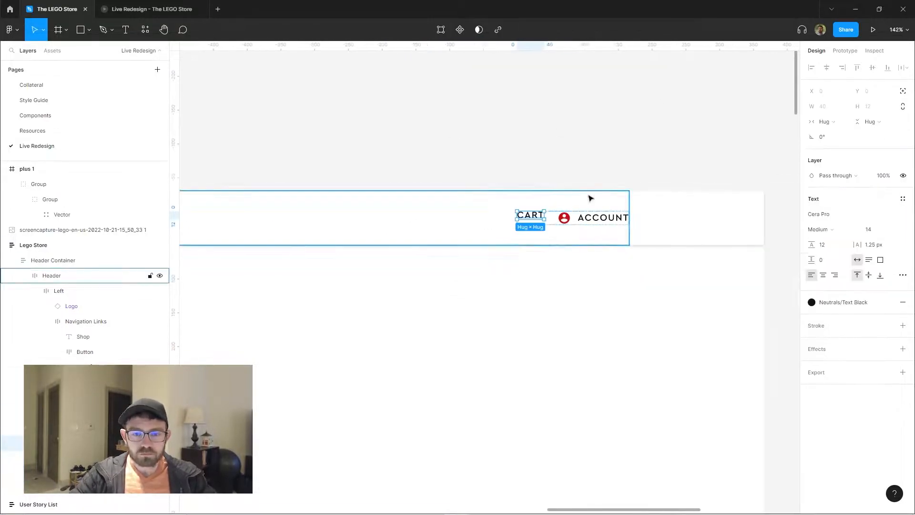
{"action": "left_click", "coordinate": [479, 217]}
{"action": "key", "text": "alt+2"}
{"action": "type", "text": "cart"}
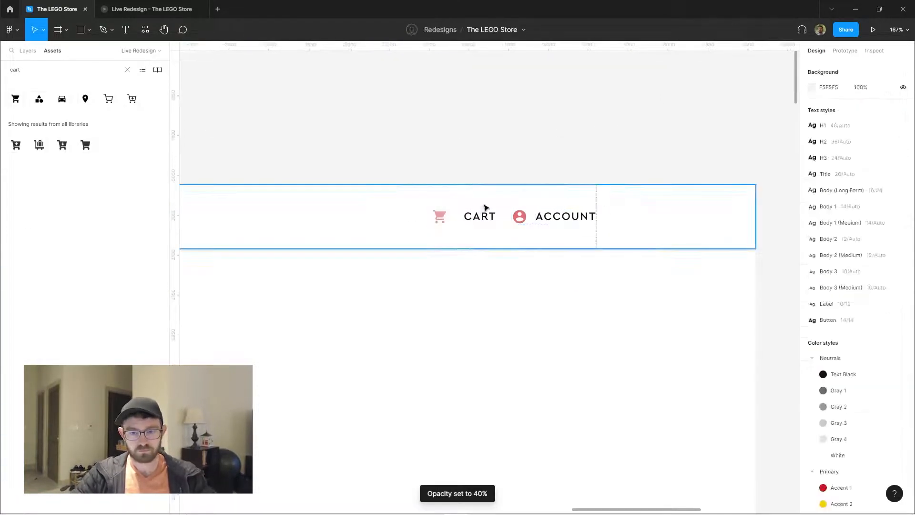
- Recolor the cart and user icons with Neutrals/Text Black and set the user icon's opacity to 40%
{"action": "left_click", "coordinate": [812, 402]}
{"action": "scroll", "coordinate": [535, 257], "scroll_direction": "up", "scroll_amount": 3}
{"action": "left_click", "coordinate": [550, 199]}
{"action": "left_click", "coordinate": [811, 403]}
{"action": "left_click", "coordinate": [563, 181], "text": "ctrl"}
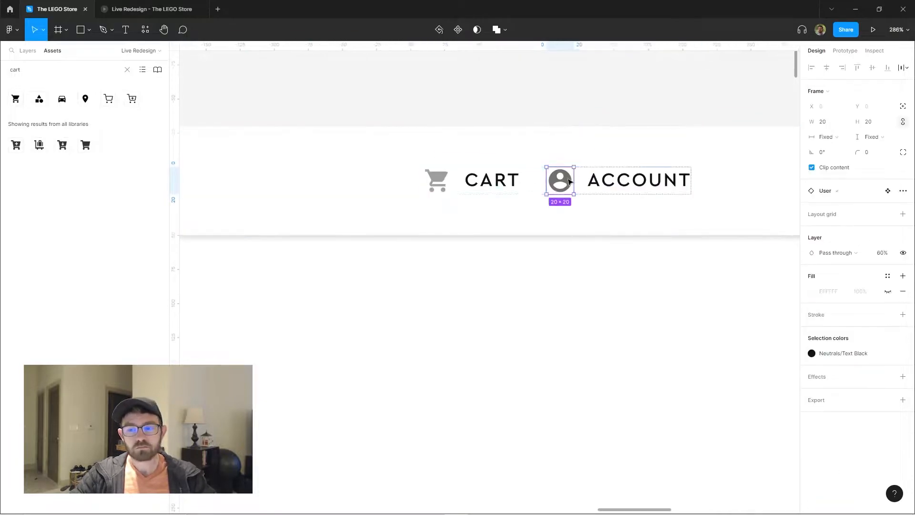
{"action": "key", "text": "4"}
{"action": "left_click", "coordinate": [594, 245]}
- Duplicate the ACCOUNT link with its icon and relabel the copy between CART and ACCOUNT as Wish List
{"action": "scroll", "coordinate": [612, 250], "scroll_direction": "down", "scroll_amount": 5}
{"action": "scroll", "coordinate": [524, 158], "scroll_direction": "down", "scroll_amount": 3}
{"action": "scroll", "coordinate": [410, 143], "scroll_direction": "up", "scroll_amount": 3}
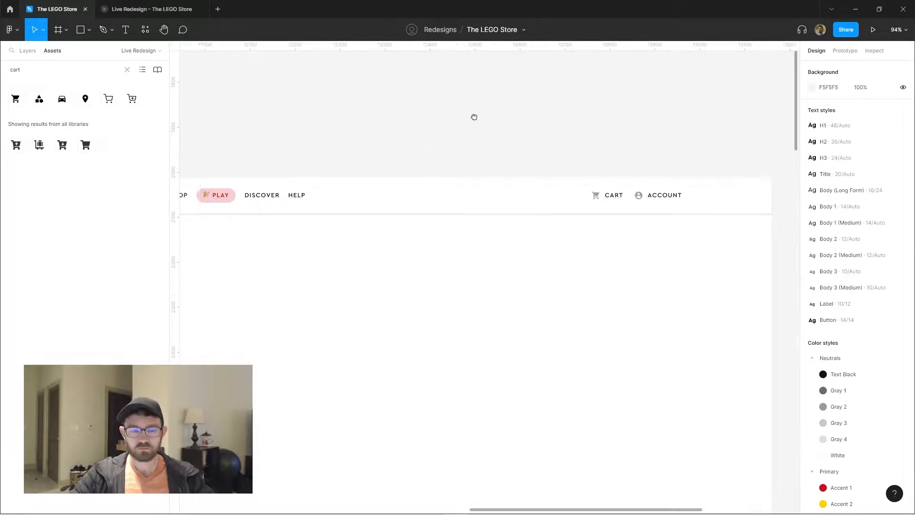
{"action": "scroll", "coordinate": [410, 143], "scroll_direction": "down", "scroll_amount": 3}
{"action": "scroll", "coordinate": [606, 157], "scroll_direction": "up", "scroll_amount": 3}
{"action": "left_click", "coordinate": [588, 157]}
{"action": "double_click", "coordinate": [588, 157]}
{"action": "key", "text": "ctrl+d"}
{"action": "double_click", "coordinate": [580, 182]}
{"action": "type", "text": "Wish List"}
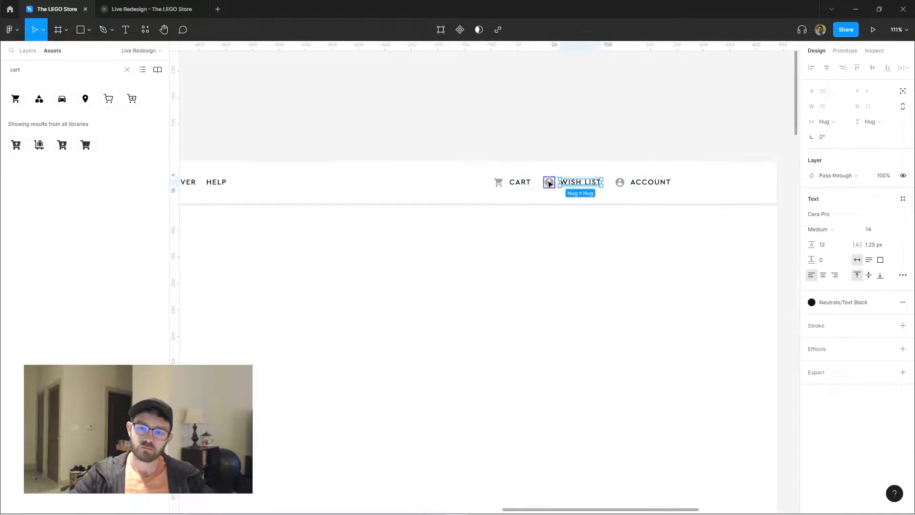
- Swap the WISH LIST link's user icon for a star outline icon
{"action": "left_click", "coordinate": [549, 182], "text": "ctrl"}
{"action": "key", "text": "alt+1"}
{"action": "left_click", "coordinate": [839, 373]}
{"action": "left_click", "coordinate": [476, 109]}
- Draw a thin vertical divider line between the CART and WISH LIST links
{"action": "scroll", "coordinate": [571, 181], "scroll_direction": "up", "scroll_amount": 4}
{"action": "key", "text": "l"}
{"action": "mouse_move", "coordinate": [575, 177]}
{"action": "left_mouse_down"}
{"action": "mouse_move", "coordinate": [576, 198]}
{"action": "mouse_move", "coordinate": [521, 114]}
{"action": "left_mouse_up"}
{"action": "left_click", "coordinate": [891, 221]}
{"action": "scroll", "coordinate": [584, 200], "scroll_direction": "up", "scroll_amount": 4}
{"action": "scroll", "coordinate": [527, 261], "scroll_direction": "down", "scroll_amount": 6}
{"action": "scroll", "coordinate": [521, 115], "scroll_direction": "down", "scroll_amount": 2}
- Resize the LEGO logo in the header by setting a new height
{"action": "scroll", "coordinate": [274, 150], "scroll_direction": "up", "scroll_amount": 6}
{"action": "left_click", "coordinate": [301, 185], "text": "ctrl"}
{"action": "left_click", "coordinate": [868, 122]}
{"action": "type", "text": "48"}
{"action": "left_click", "coordinate": [466, 122]}
- Duplicate the Header Container layer and rename the copy as Search Container
{"action": "scroll", "coordinate": [466, 122], "scroll_direction": "down", "scroll_amount": 6}
{"action": "scroll", "coordinate": [414, 122], "scroll_direction": "up", "scroll_amount": 6}
{"action": "double_click", "coordinate": [364, 184]}
{"action": "scroll", "coordinate": [429, 184], "scroll_direction": "down", "scroll_amount": 4}
{"action": "left_click", "coordinate": [53, 184]}
{"action": "key", "text": "ctrl+d"}
{"action": "key", "text": "ctrl+r"}
{"action": "type", "text": "Search Container"}
{"action": "key", "text": "Return"}
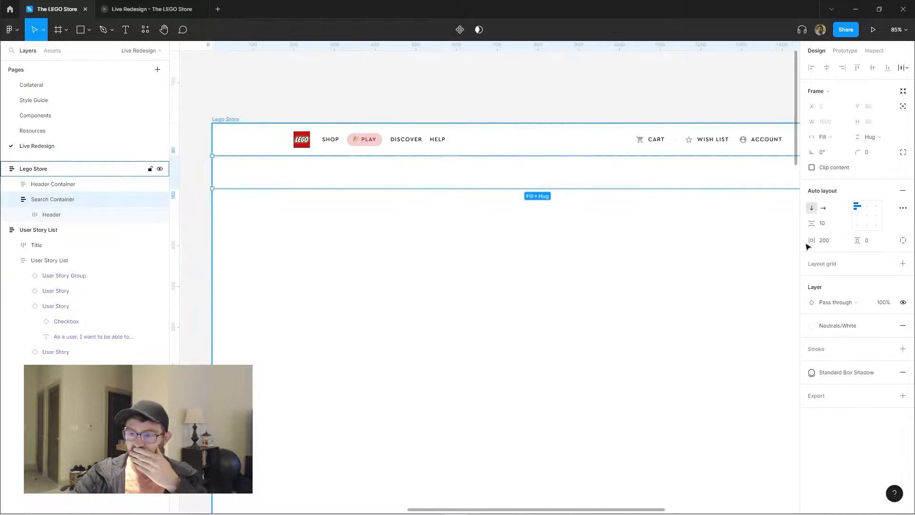
- Add a Search text to the new container's inner frame and set that frame's width to 1200
{"action": "type", "text": "Search"}
{"action": "key", "text": "Escape"}
{"action": "scroll", "coordinate": [307, 189], "scroll_direction": "down", "scroll_amount": 3}
{"action": "left_click", "coordinate": [825, 122]}
{"action": "type", "text": "1200"}
{"action": "key", "text": "Return"}
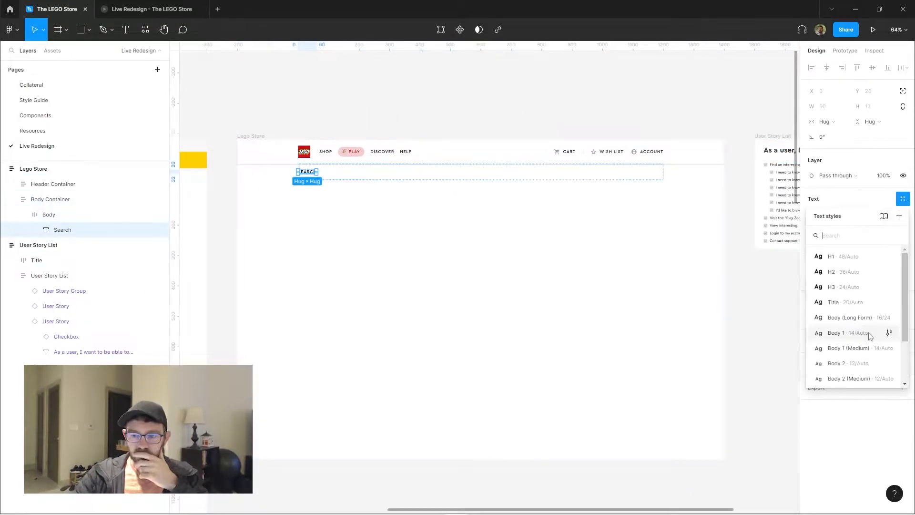
- Duplicate the Search text block to form Left and Right columns and change the Right text to Browse LEGO Sets
{"action": "key", "text": "ctrl+d"}
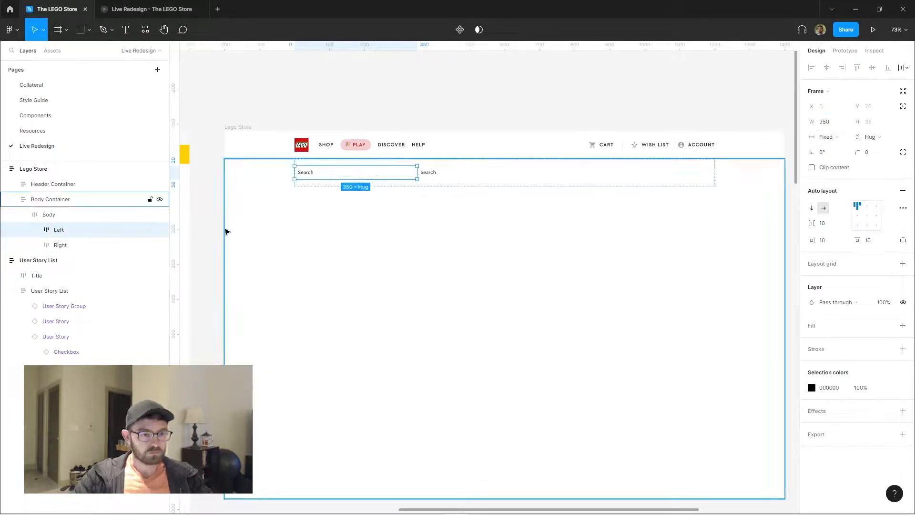
{"action": "scroll", "coordinate": [396, 192], "scroll_direction": "up", "scroll_amount": 5}
{"action": "double_click", "coordinate": [428, 172]}
{"action": "type", "text": "Browse LEGO Sets"}
{"action": "key", "text": "Escape"}
{"action": "scroll", "coordinate": [481, 165], "scroll_direction": "down", "scroll_amount": 5}
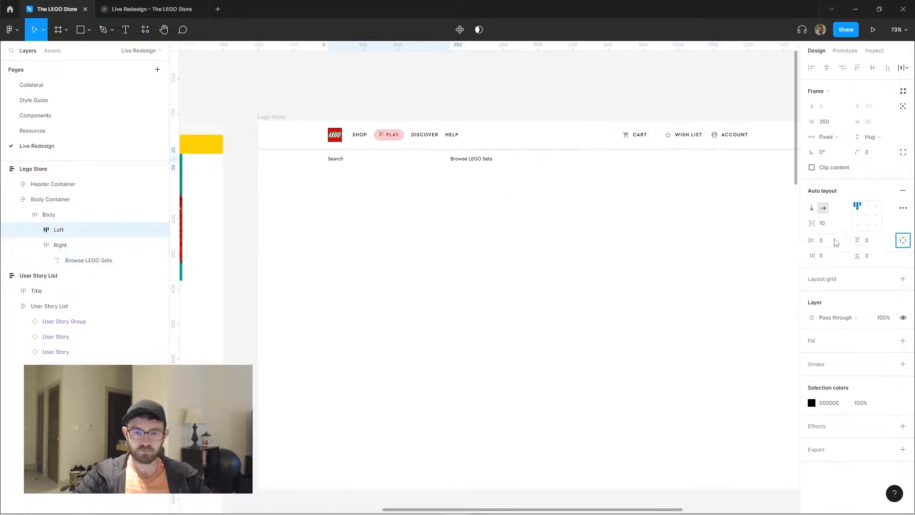
- Change the Search text in the body's Left column to Filters?
{"action": "scroll", "coordinate": [335, 158], "scroll_direction": "up", "scroll_amount": 5}
{"action": "double_click", "coordinate": [335, 158]}
{"action": "type", "text": "Filters?"}
{"action": "key", "text": "Escape"}
{"action": "scroll", "coordinate": [357, 118], "scroll_direction": "down", "scroll_amount": 5}
- Style the Right column's heading as H2 in Neutrals/Text Black and shorten its text to LEGO Sets
{"action": "scroll", "coordinate": [439, 117], "scroll_direction": "up", "scroll_amount": 4}
{"action": "left_click", "coordinate": [406, 170]}
{"action": "left_click", "coordinate": [888, 241]}
{"action": "left_click", "coordinate": [819, 316]}
{"action": "key", "text": "BackSpace"}
{"action": "key", "text": "BackSpace"}
{"action": "key", "text": "BackSpace"}
{"action": "key", "text": "BackSpace"}
{"action": "key", "text": "BackSpace"}
{"action": "key", "text": "BackSpace"}
{"action": "key", "text": "BackSpace"}
{"action": "key", "text": "BackSpace"}
{"action": "key", "text": "BackSpace"}
{"action": "key", "text": "BackSpace"}
{"action": "type", "text": "LEGO"}
{"action": "scroll", "coordinate": [439, 186], "scroll_direction": "down", "scroll_amount": 3}
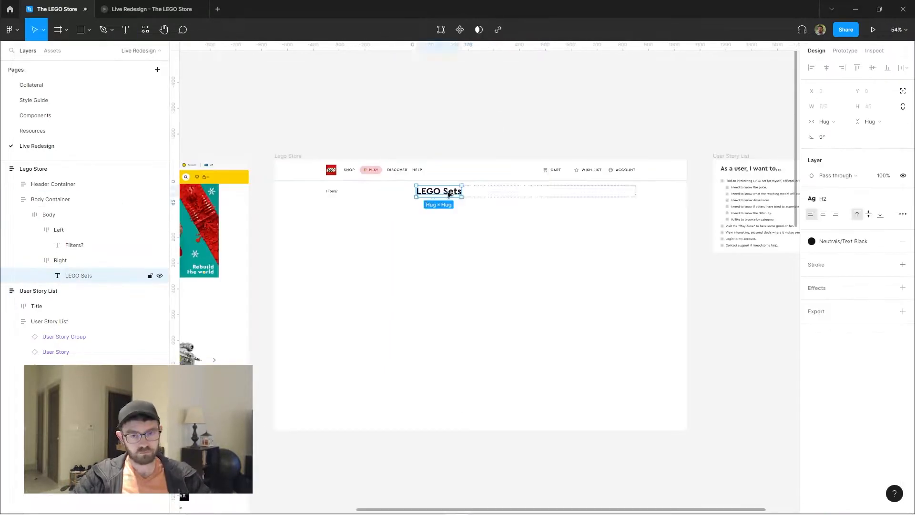
- Set the width of the Left column holding the Filters? text to 300
{"action": "scroll", "coordinate": [381, 127], "scroll_direction": "up", "scroll_amount": 3}
{"action": "left_click", "coordinate": [382, 127]}
{"action": "left_click", "coordinate": [335, 223]}
{"action": "scroll", "coordinate": [335, 222], "scroll_direction": "up", "scroll_amount": 4}
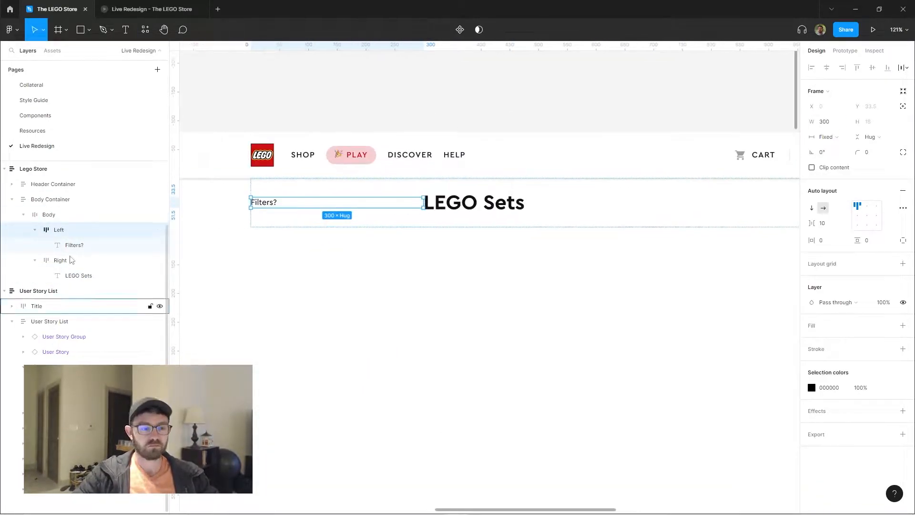
- Draw a gray placeholder frame beneath the LEGO Sets heading and center a Todo text in it with auto layout
{"action": "scroll", "coordinate": [386, 225], "scroll_direction": "down", "scroll_amount": 4}
{"action": "left_click", "coordinate": [327, 258]}
{"action": "scroll", "coordinate": [514, 271], "scroll_direction": "up", "scroll_amount": 3}
{"action": "key", "text": "f"}
{"action": "left_click_drag", "start_coordinate": [320, 173], "coordinate": [480, 265]}
{"action": "left_click", "coordinate": [902, 326]}
{"action": "type", "text": "Todo"}
{"action": "key", "text": "shift+a"}
{"action": "scroll", "coordinate": [573, 184], "scroll_direction": "down", "scroll_amount": 3}
{"action": "left_click", "coordinate": [429, 113]}
- Make the Left filter column fill the body's height and give it a DFDFDF fill at 40%
{"action": "left_click", "coordinate": [492, 168]}
{"action": "left_click", "coordinate": [68, 200]}
{"action": "left_click", "coordinate": [349, 205]}
{"action": "scroll", "coordinate": [350, 205], "scroll_direction": "up", "scroll_amount": 3}
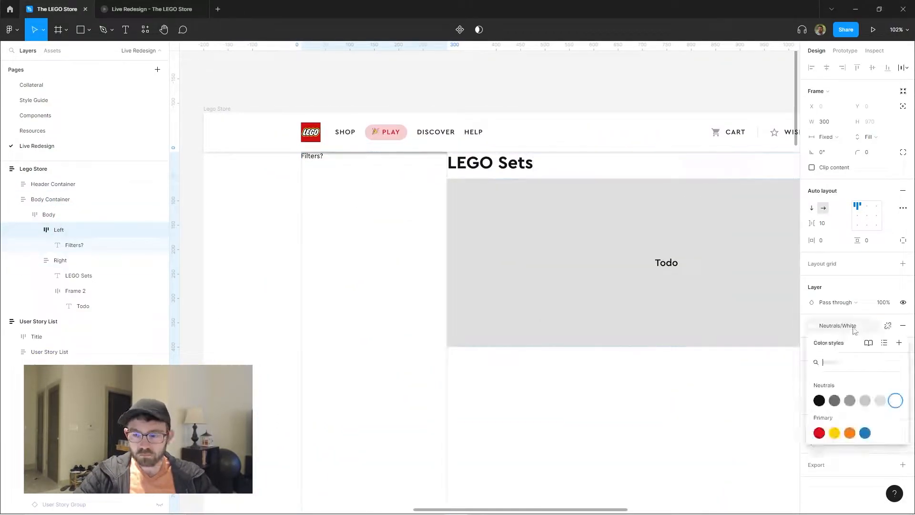
{"action": "key", "text": "Escape"}
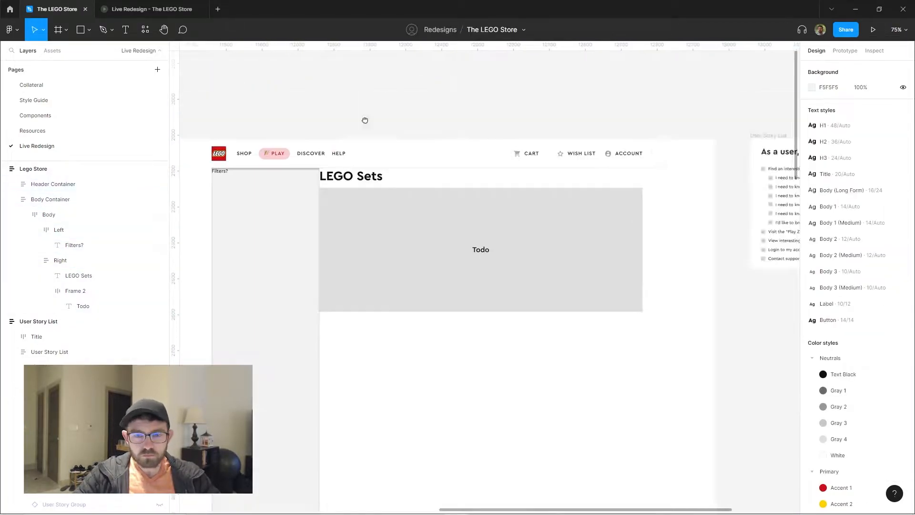
- Give the filter column 30 padding with an inner shadow, and select its Filters label
{"action": "left_click_drag", "start_coordinate": [364, 120], "coordinate": [461, 93]}
{"action": "left_click", "coordinate": [362, 305]}
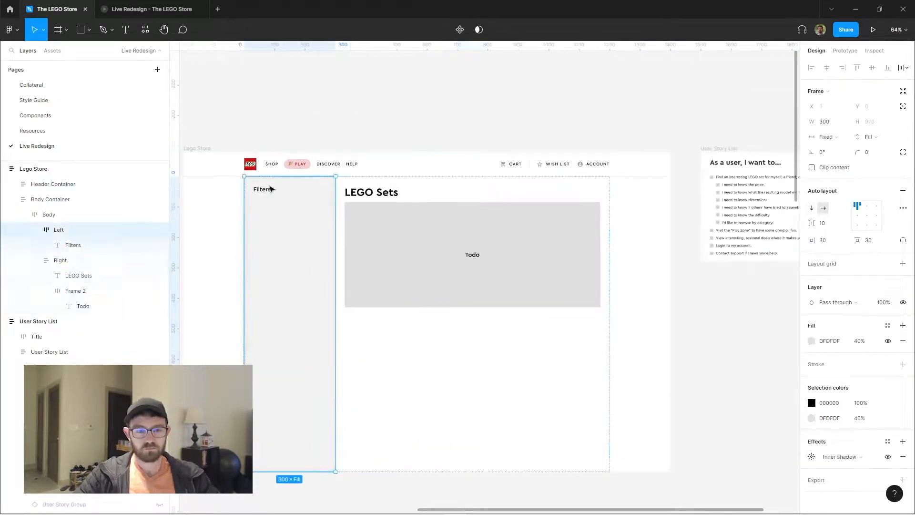
{"action": "left_click", "coordinate": [267, 189]}
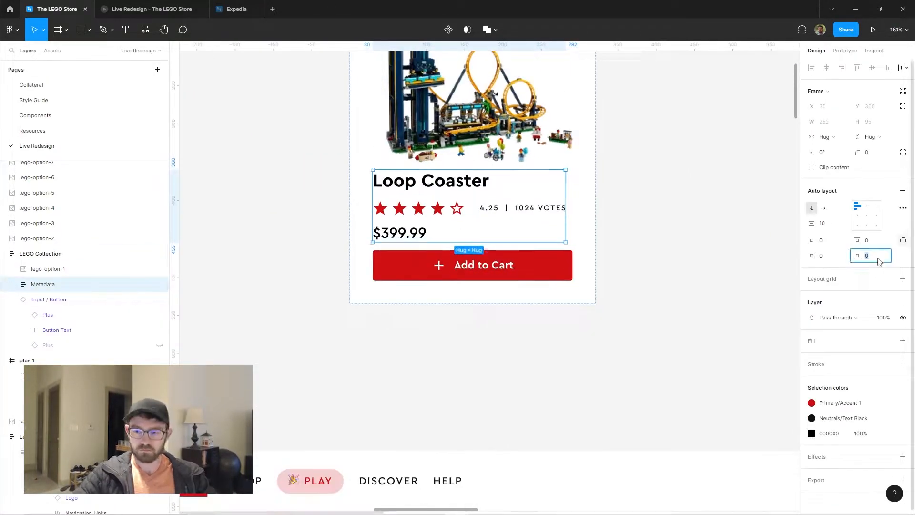
- Apply a strikethrough to the $399.99 price on the Loop Coaster card
{"action": "left_click", "coordinate": [422, 205]}
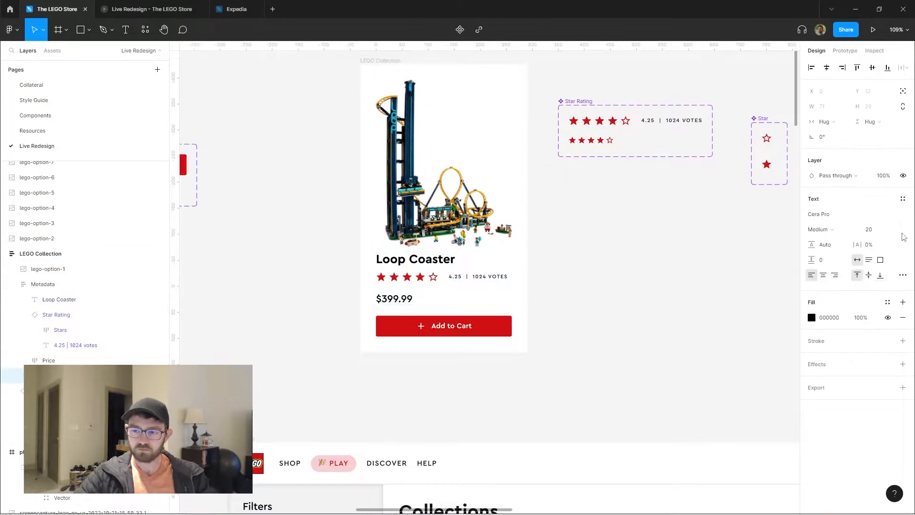
{"action": "left_click", "coordinate": [902, 275]}
{"action": "left_click", "coordinate": [789, 398]}
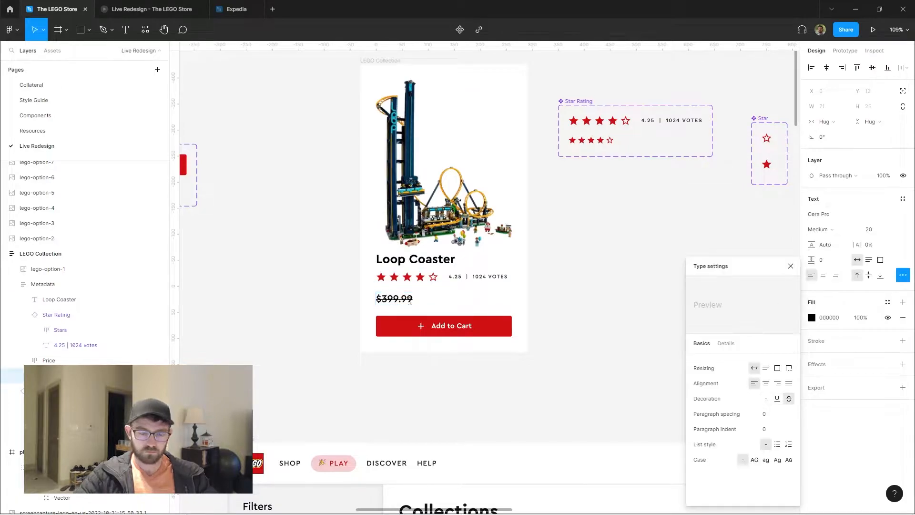
- Add a Coasters category item with a label icon beneath the Loop Coaster's star rating, and duplicate the Meta Item for Difficulty
{"action": "key", "text": "Escape"}
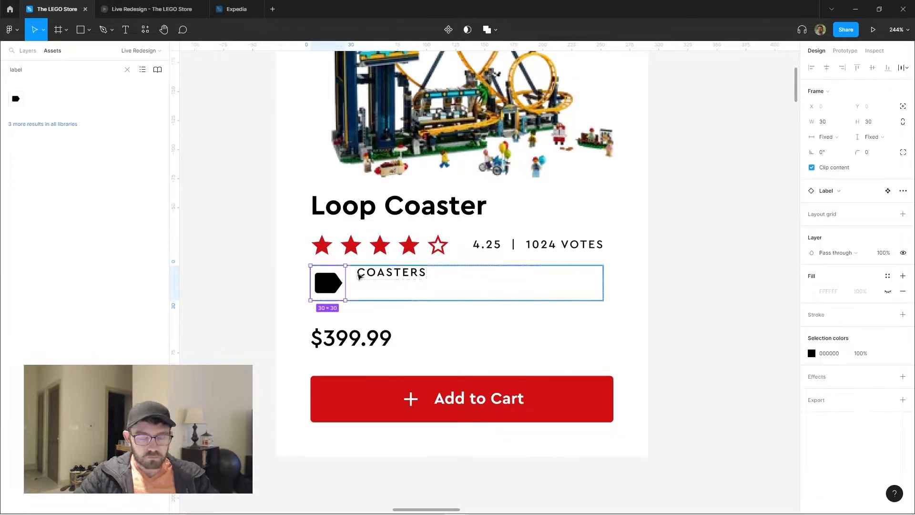
{"action": "left_click_drag", "start_coordinate": [329, 281], "coordinate": [339, 279]}
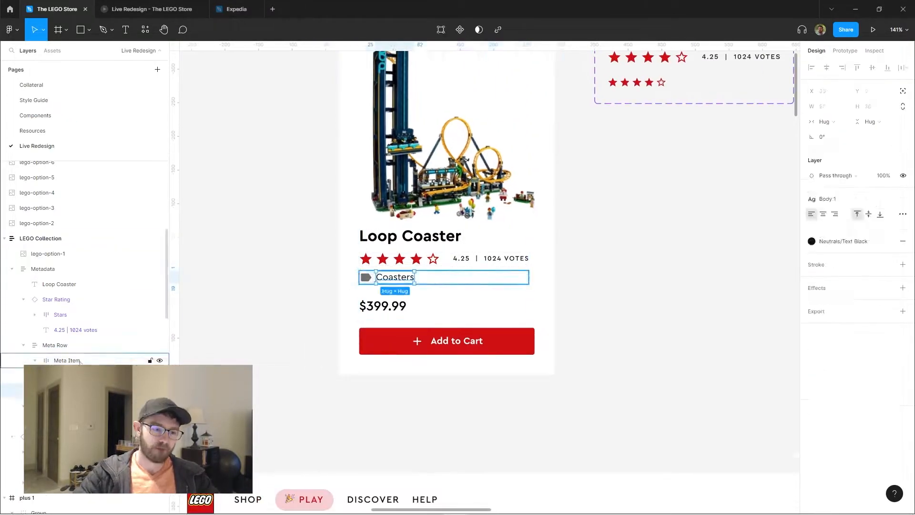
{"action": "key", "text": "ctrl+d"}
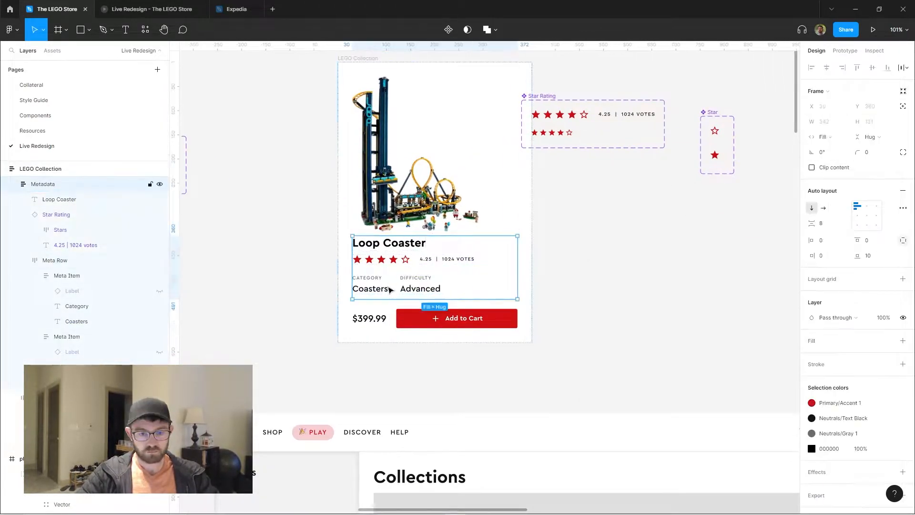
- Build a Difficult Counter from four rounded red pills in auto layout, fade the last one, and place it beside Advanced
{"action": "scroll", "coordinate": [477, 262], "scroll_direction": "down", "scroll_amount": 2}
{"action": "left_click", "coordinate": [607, 238]}
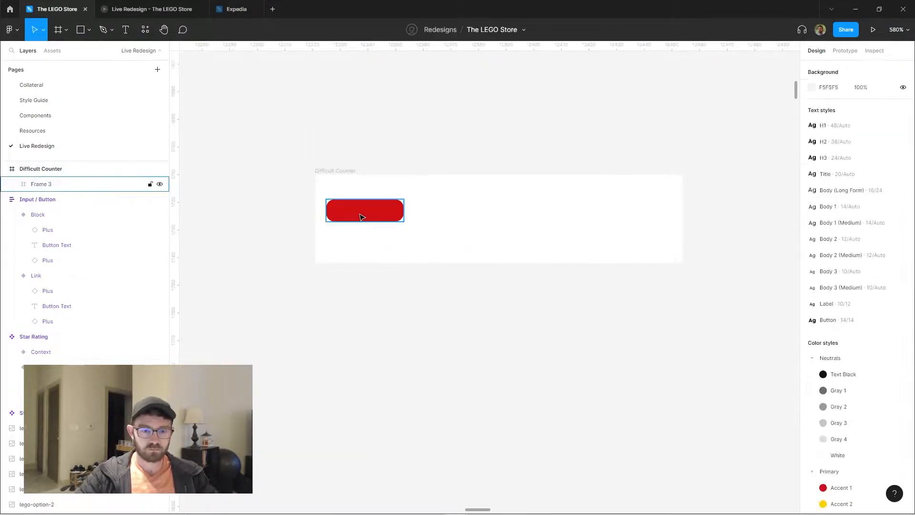
{"action": "key", "text": "shift+a"}
{"action": "key", "text": "ctrl+d"}
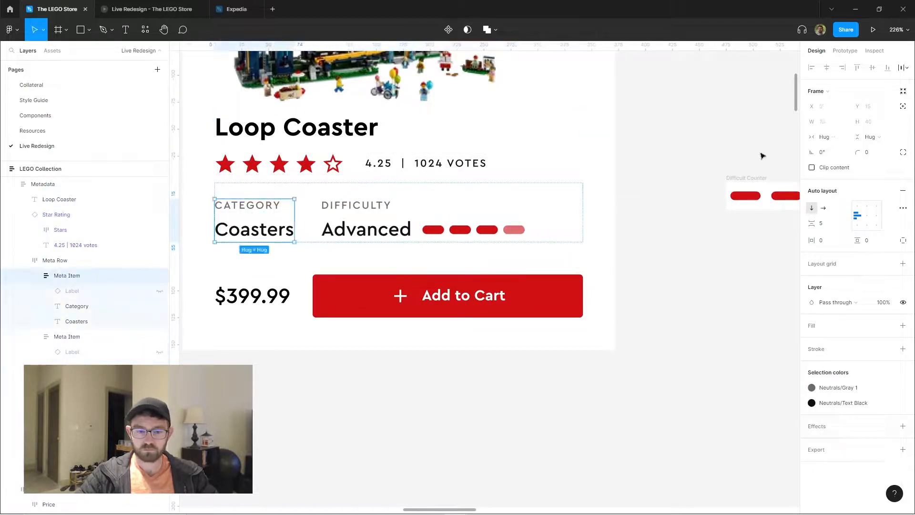
{"action": "key", "text": "Tab"}
{"action": "key", "text": "Escape"}
{"action": "key", "text": "Escape"}
{"action": "scroll", "coordinate": [645, 184], "scroll_direction": "down", "scroll_amount": 5}
{"action": "key", "text": "Escape"}
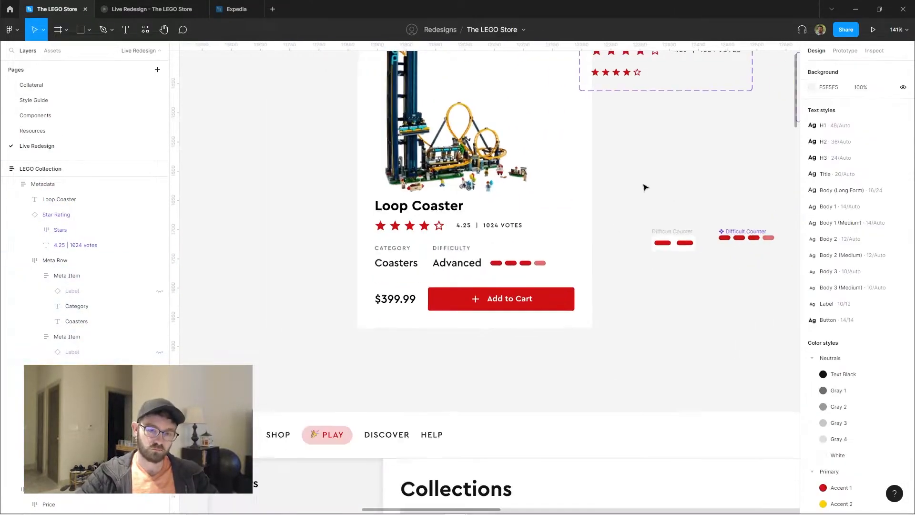
- Add a thin vertical divider line between the Category and Difficulty items on the Loop Coaster card
{"action": "scroll", "coordinate": [611, 217], "scroll_direction": "up", "scroll_amount": 5}
{"action": "scroll", "coordinate": [517, 227], "scroll_direction": "down", "scroll_amount": 8}
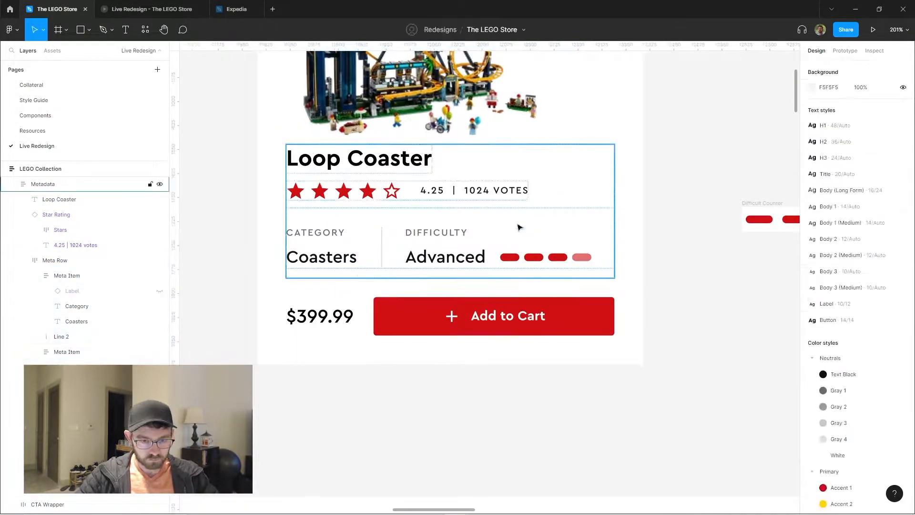
{"action": "scroll", "coordinate": [624, 222], "scroll_direction": "up", "scroll_amount": 5}
{"action": "left_click", "coordinate": [652, 212]}
{"action": "key", "text": "Escape"}
{"action": "scroll", "coordinate": [651, 213], "scroll_direction": "up", "scroll_amount": 3}
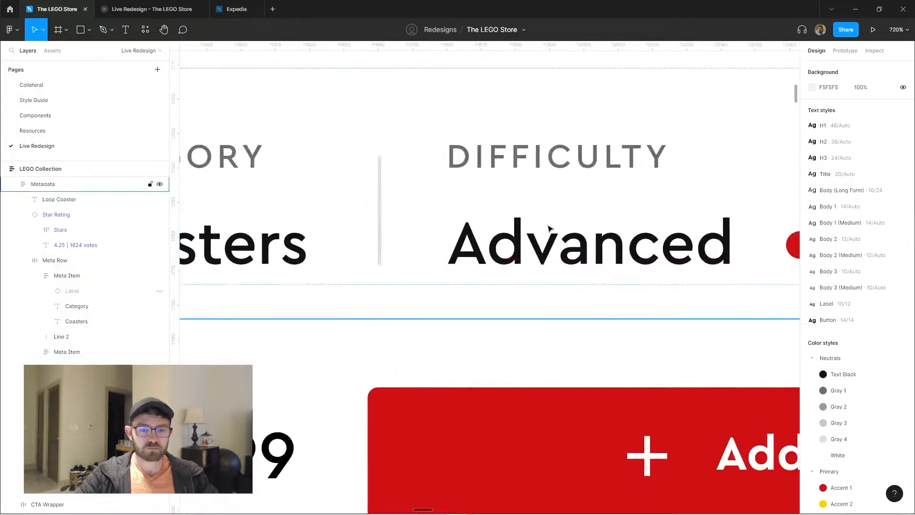
- Recolor the rating stars with Accent 2 yellow and give the lorem ipsum description beneath them a body text style
{"action": "scroll", "coordinate": [618, 236], "scroll_direction": "down", "scroll_amount": 5}
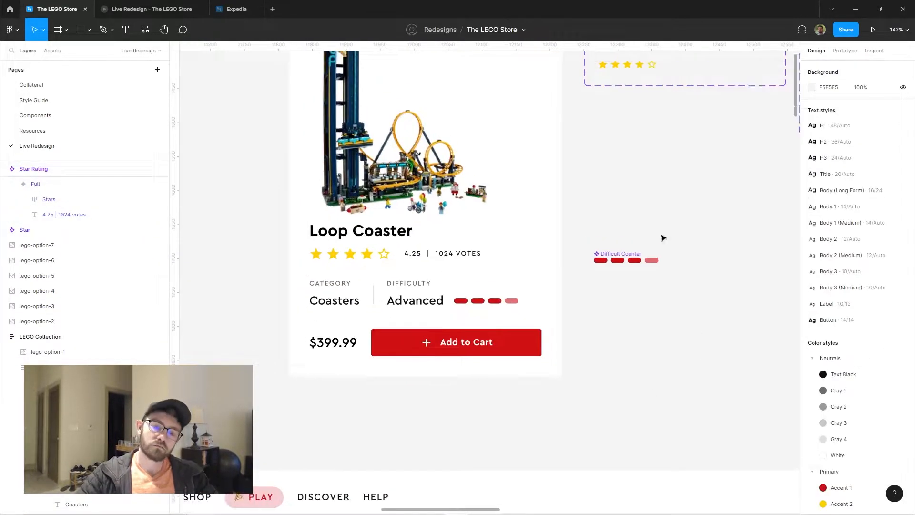
{"action": "scroll", "coordinate": [663, 237], "scroll_direction": "right", "scroll_amount": 2}
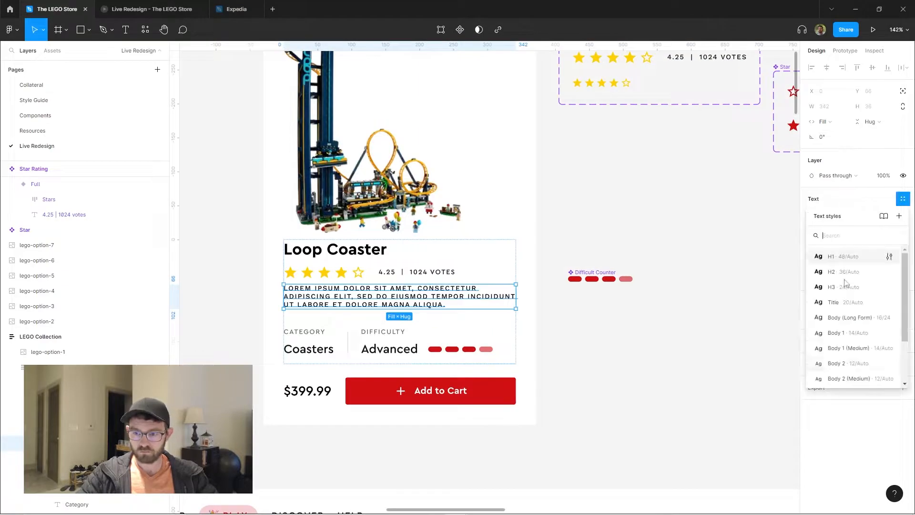
{"action": "left_click", "coordinate": [850, 318]}
{"action": "scroll", "coordinate": [747, 310], "scroll_direction": "down", "scroll_amount": 3}
{"action": "double_click", "coordinate": [413, 122]}
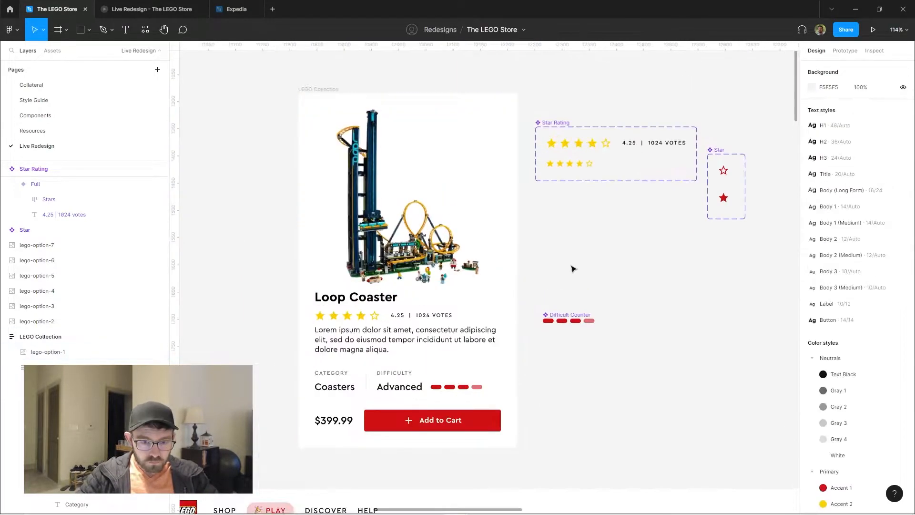
- Add a DFDFDF fill at 40% behind the Loop Coaster picture and set the image's corner radius to 5
{"action": "double_click", "coordinate": [316, 240]}
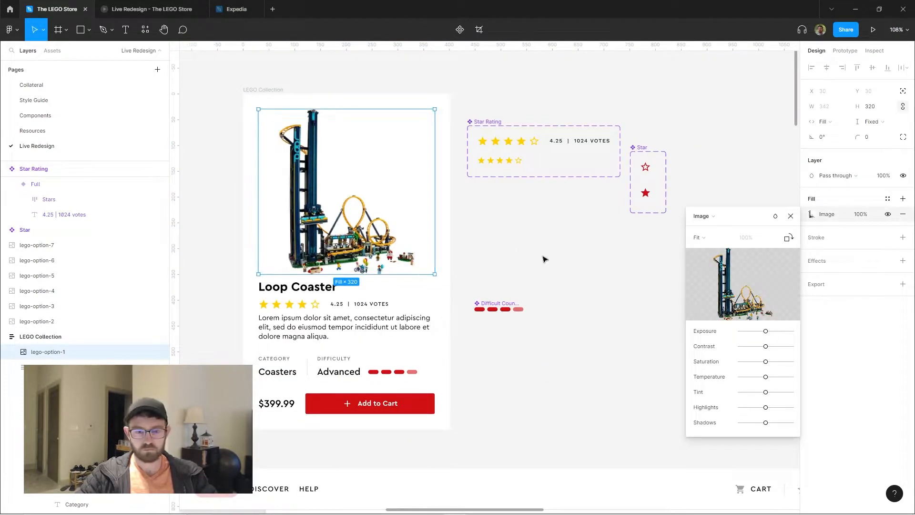
{"action": "left_click", "coordinate": [903, 198]}
{"action": "left_click", "coordinate": [810, 214]}
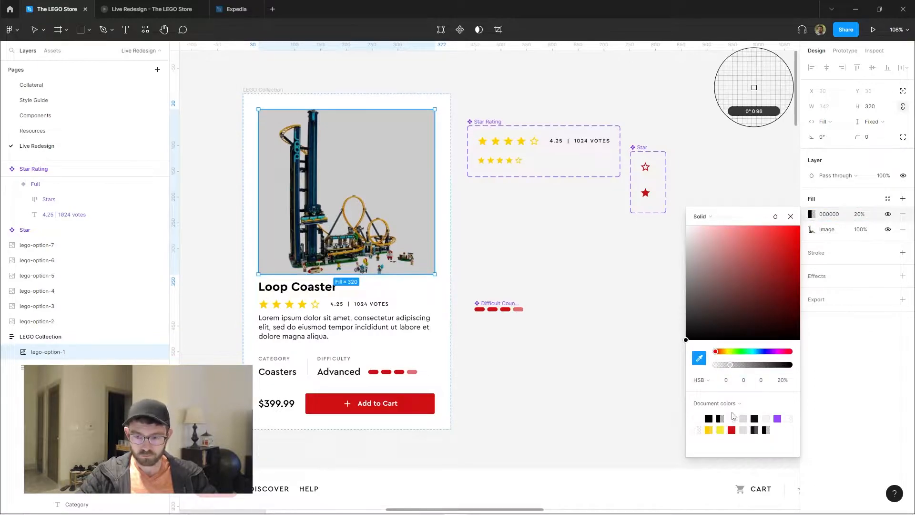
{"action": "left_click_drag", "start_coordinate": [876, 234], "coordinate": [876, 236]}
{"action": "left_click", "coordinate": [743, 445]}
{"action": "left_click", "coordinate": [789, 398]}
{"action": "type", "text": "40"}
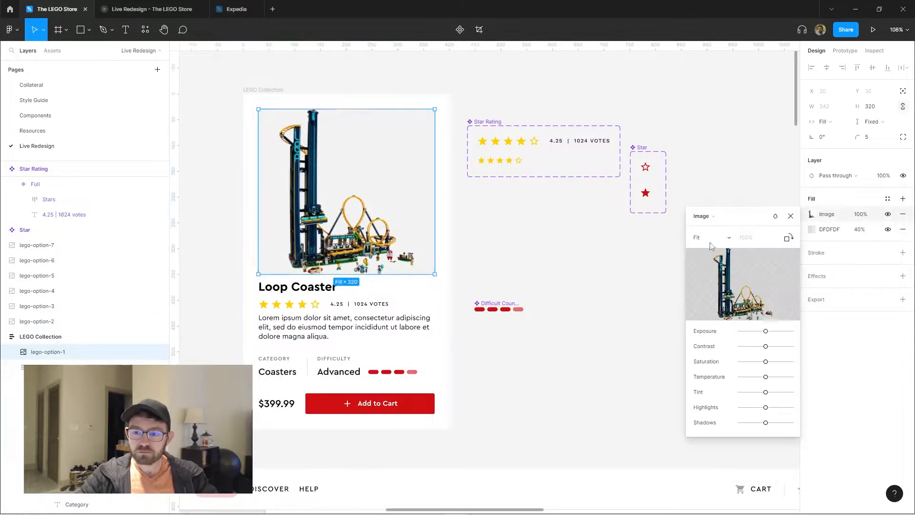
- Stretch the Loop Coaster image's height to about 334 px
{"action": "left_click_drag", "start_coordinate": [353, 277], "coordinate": [352, 282]}
{"action": "left_click_drag", "start_coordinate": [337, 200], "coordinate": [338, 205]}
{"action": "left_click", "coordinate": [530, 239]}
{"action": "key", "text": "ctrl+0"}
{"action": "left_click_drag", "start_coordinate": [531, 238], "coordinate": [616, 147]}
{"action": "left_click", "coordinate": [495, 244]}
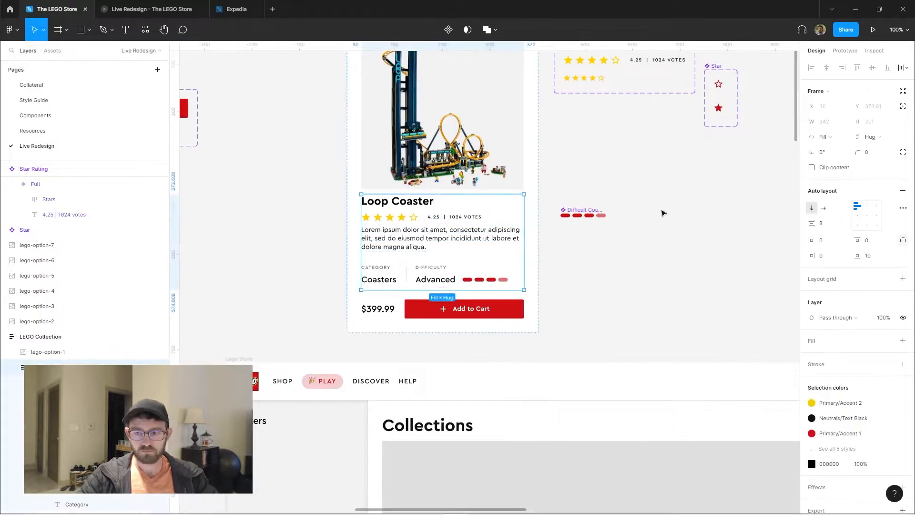
{"action": "scroll", "coordinate": [434, 273], "scroll_direction": "down", "scroll_amount": 5}
{"action": "scroll", "coordinate": [496, 334], "scroll_direction": "up", "scroll_amount": 5}
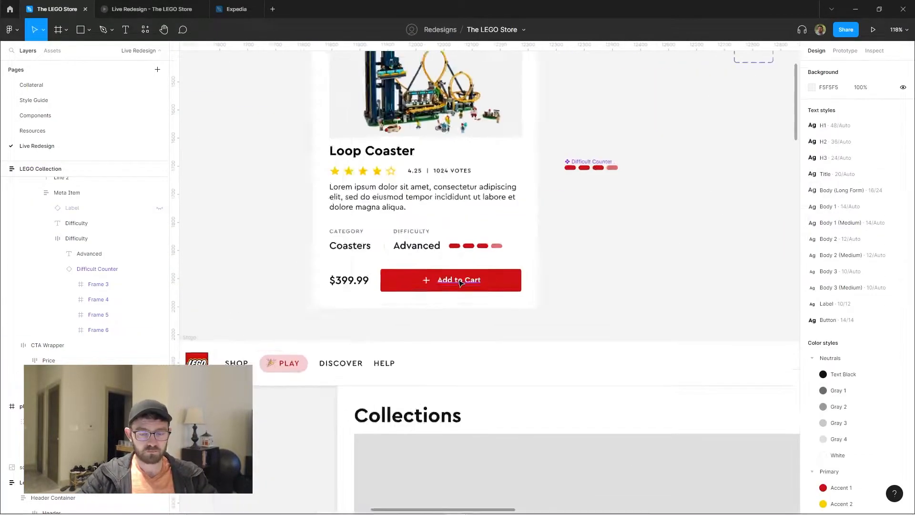
- Duplicate the Add to Cart button and put a bookmark icon in place of the copy beside the price
{"action": "left_click", "coordinate": [504, 338]}
{"action": "key", "text": "ctrl+d"}
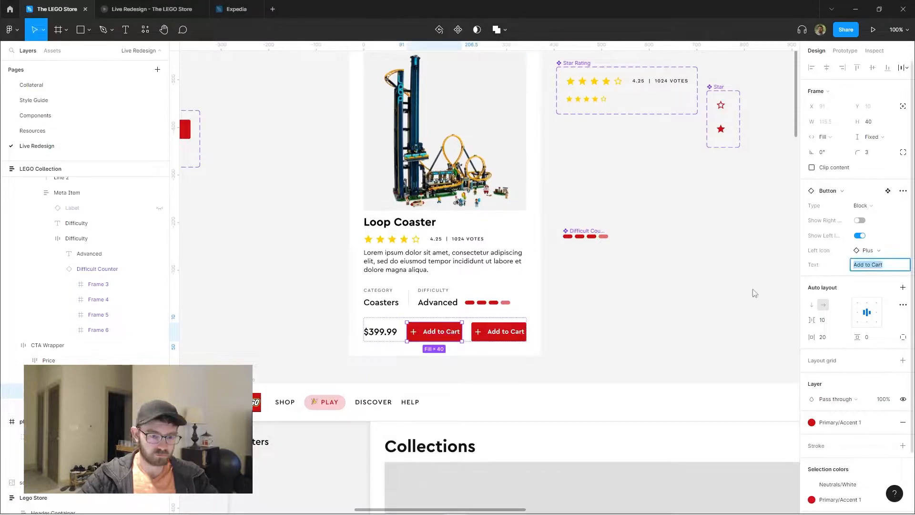
{"action": "left_click", "coordinate": [841, 382]}
{"action": "scroll", "coordinate": [452, 350], "scroll_direction": "up", "scroll_amount": 5}
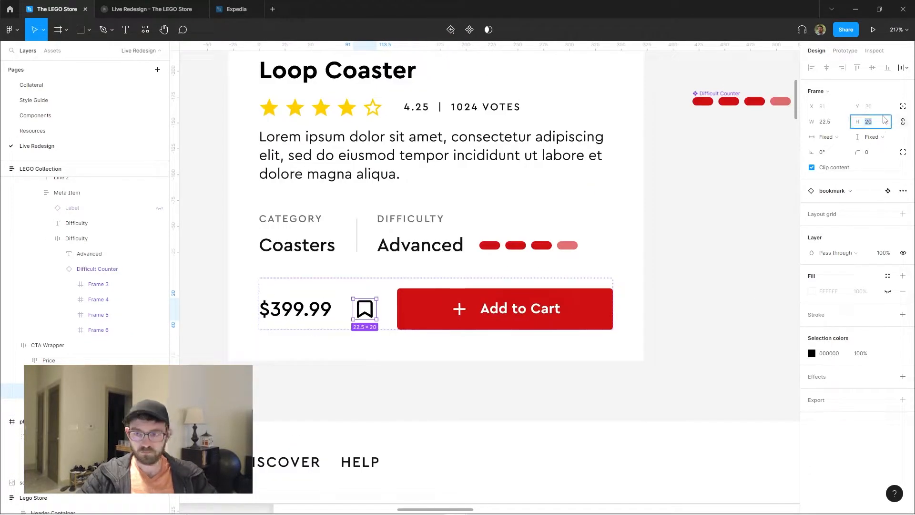
- Resize the bookmark icon to 19.33 by 20 and wrap it with the Add to Cart button in auto layout
{"action": "key", "text": "Escape"}
{"action": "key", "text": "shift+a"}
{"action": "left_click", "coordinate": [778, 229]}
{"action": "scroll", "coordinate": [429, 286], "scroll_direction": "up", "scroll_amount": 3}
- Replace the star icon beside Wish List in the header with the bookmark icon
{"action": "left_click", "coordinate": [421, 281]}
{"action": "scroll", "coordinate": [413, 272], "scroll_direction": "up", "scroll_amount": 3}
{"action": "scroll", "coordinate": [412, 272], "scroll_direction": "down", "scroll_amount": 5}
{"action": "left_click_drag", "start_coordinate": [715, 266], "coordinate": [333, 172]}
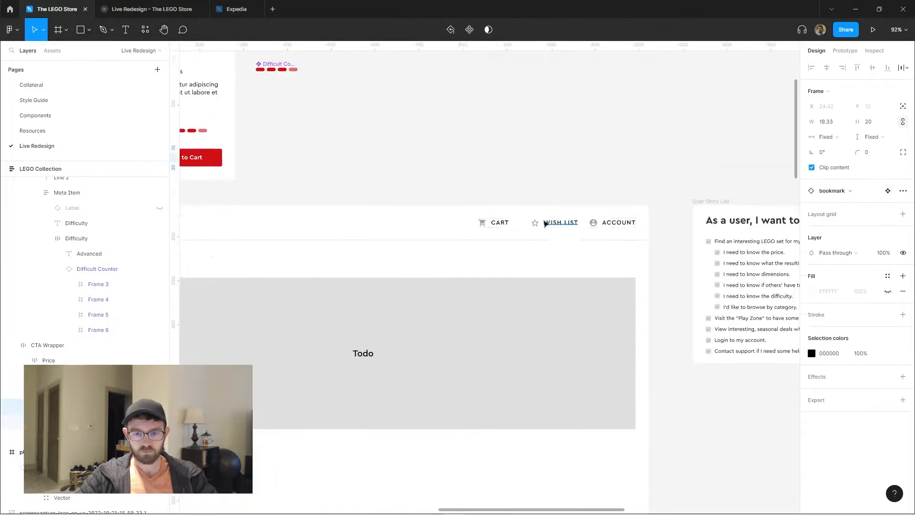
{"action": "left_click", "coordinate": [556, 222]}
{"action": "key", "text": "Escape"}
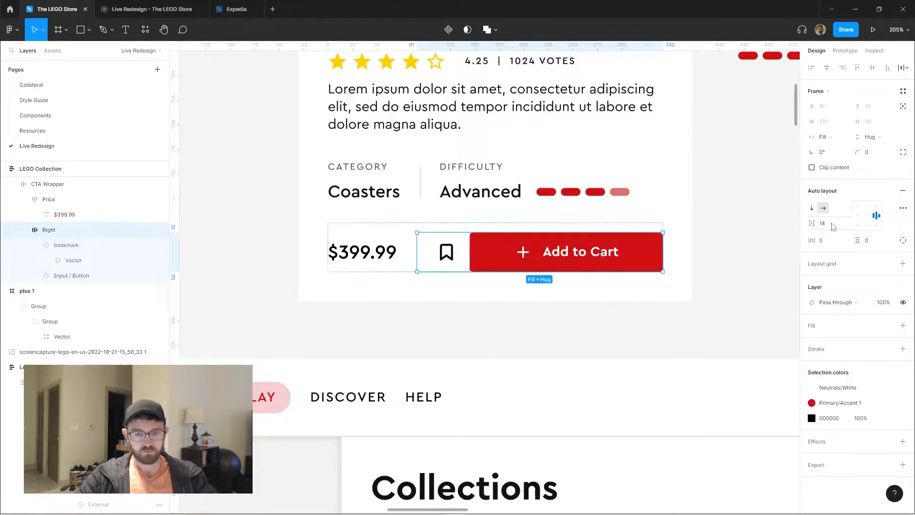
- Turn the card's bookmark icon into a Bookmark Button with a Gray 4 fill, 10 padding and corner radius 3
{"action": "left_click", "coordinate": [742, 257]}
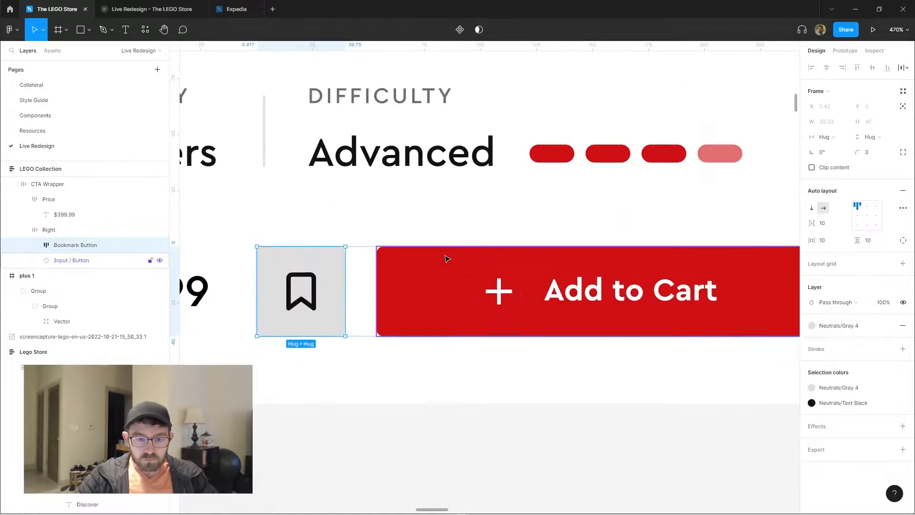
{"action": "scroll", "coordinate": [595, 260], "scroll_direction": "down", "scroll_amount": 6}
{"action": "left_click", "coordinate": [595, 260]}
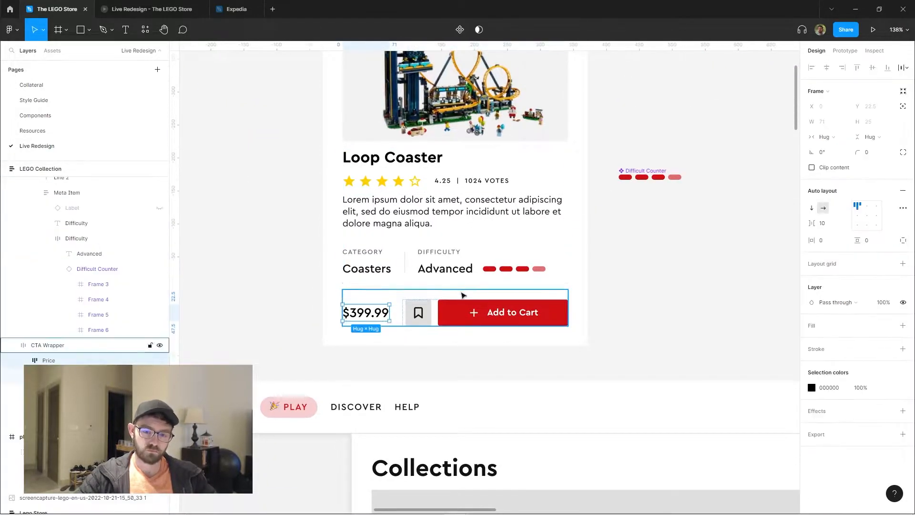
- Replace the gray Todo placeholder beneath the Collections heading with copies of the Loop Coaster card
{"action": "left_click", "coordinate": [418, 228]}
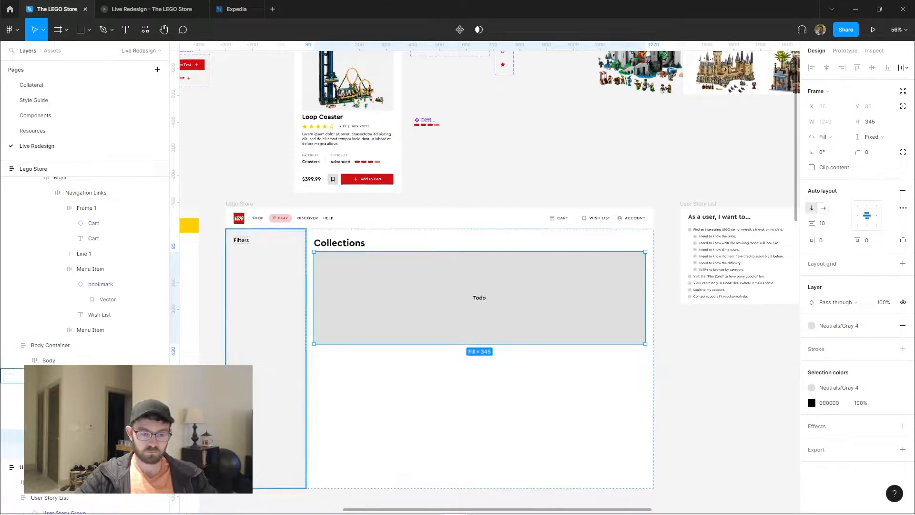
{"action": "key", "text": "ctrl+d"}
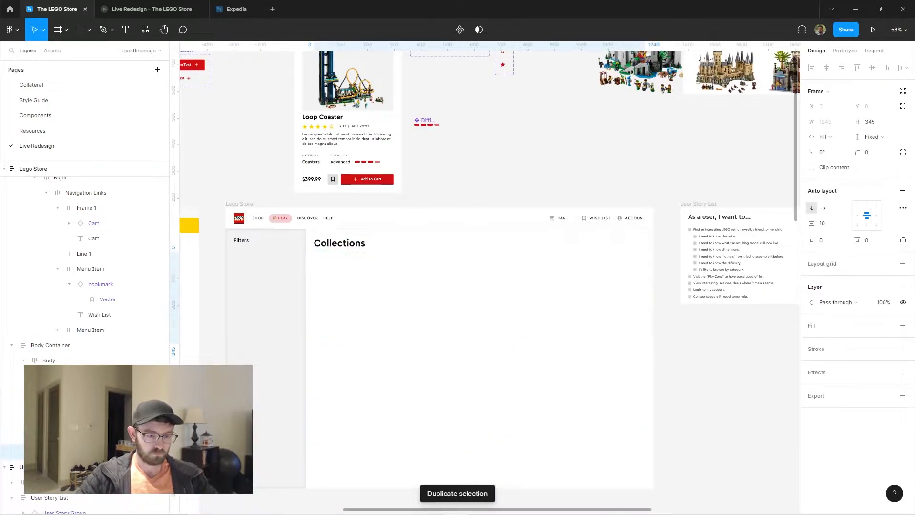
{"action": "key", "text": "ctrl+v"}
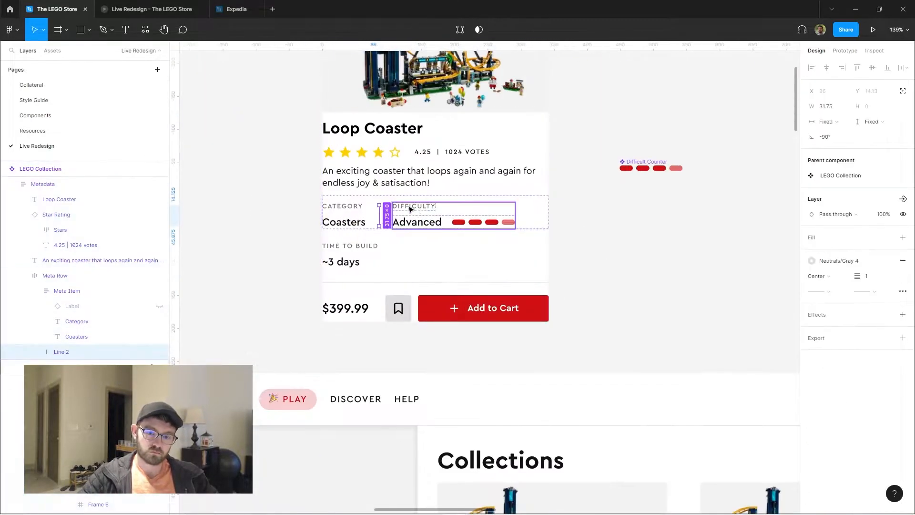
- Rearrange the Loop Coaster card's metadata, adding a Collections item with Theme Parks and Mechanical tags above Difficulty
{"action": "left_click", "coordinate": [86, 360]}
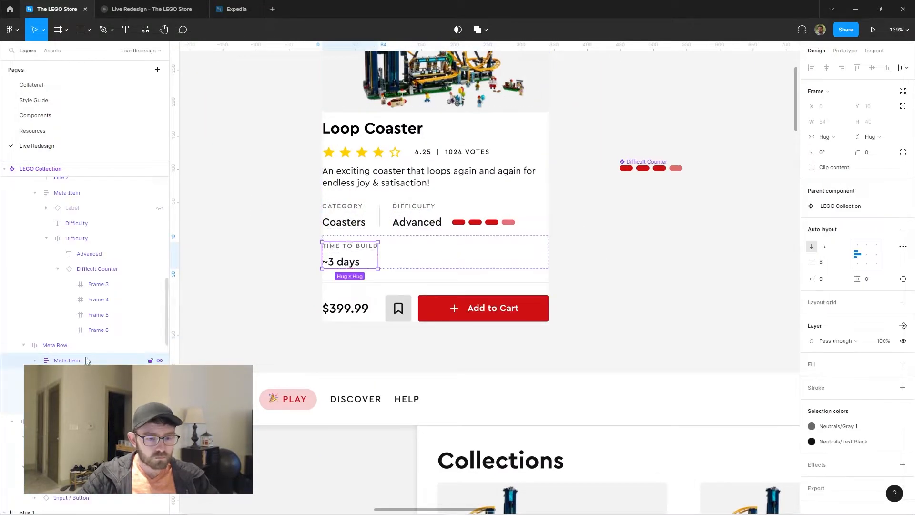
{"action": "left_click", "coordinate": [380, 215]}
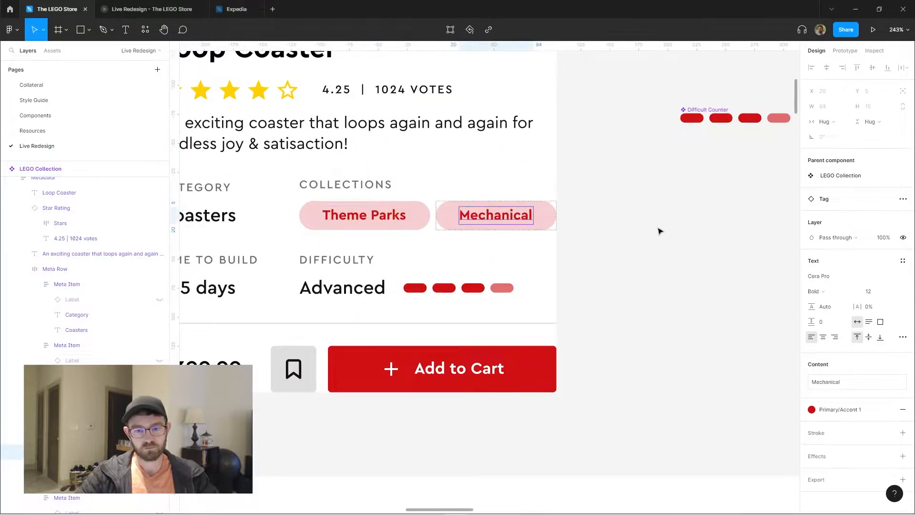
{"action": "left_click", "coordinate": [659, 231]}
{"action": "scroll", "coordinate": [469, 206], "scroll_direction": "down", "scroll_amount": 5}
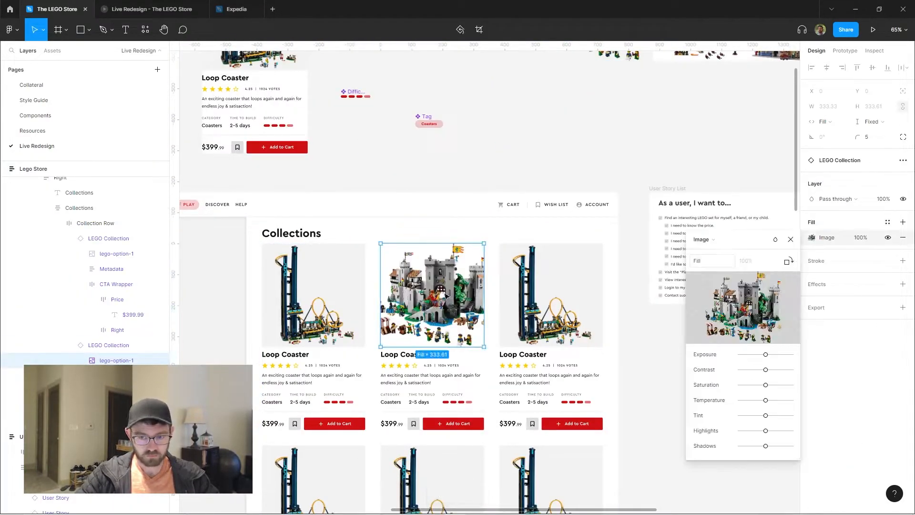
- Fit the castle picture within the second Collections card's image area over a light gray fill
{"action": "double_click", "coordinate": [446, 296]}
{"action": "key", "text": "Escape"}
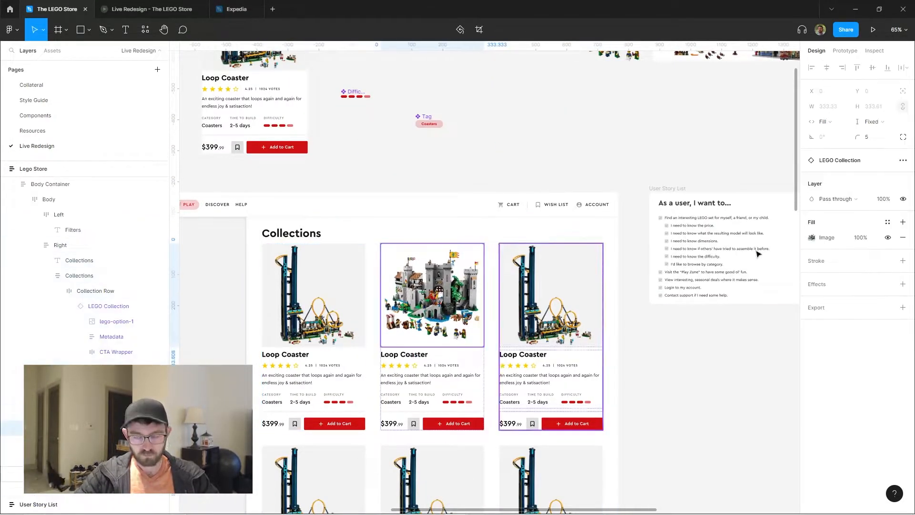
{"action": "left_click", "coordinate": [811, 237]}
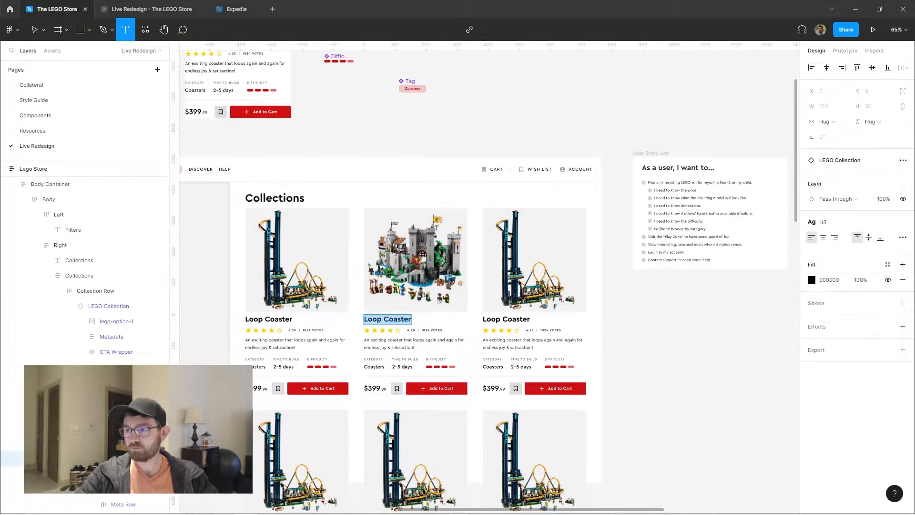
- Title the second Collections card Lion Knights' Castle and lower its difficulty counter to two solid red pills
{"action": "type", "text": "Lion Knights'"}
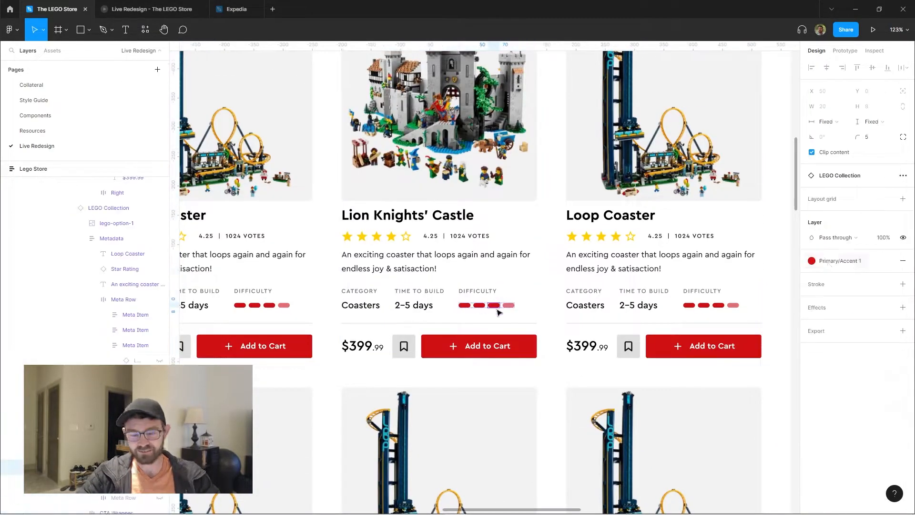
{"action": "scroll", "coordinate": [533, 271], "scroll_direction": "down", "scroll_amount": 2}
{"action": "scroll", "coordinate": [532, 271], "scroll_direction": "up", "scroll_amount": 3}
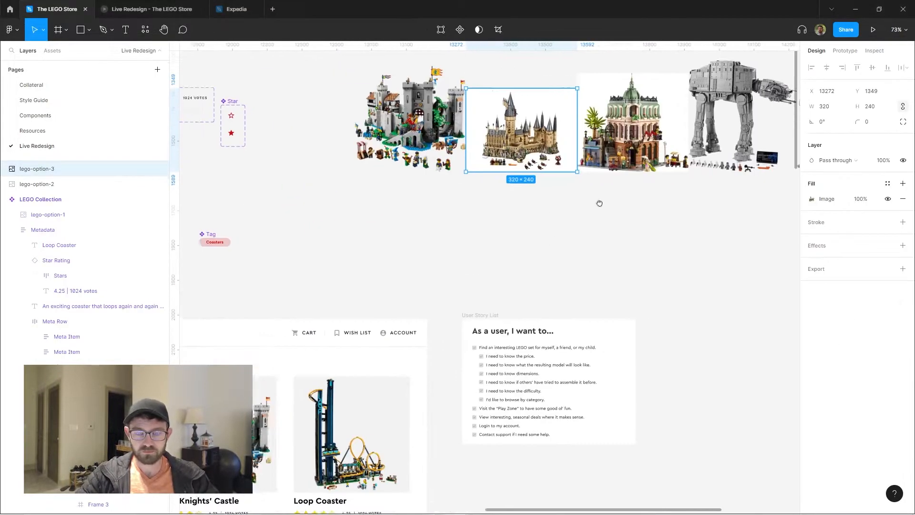
- Replace the third Collections card's image with the gray walker picture from lego-option-5 and add a light gray fill behind it
{"action": "left_click", "coordinate": [545, 249]}
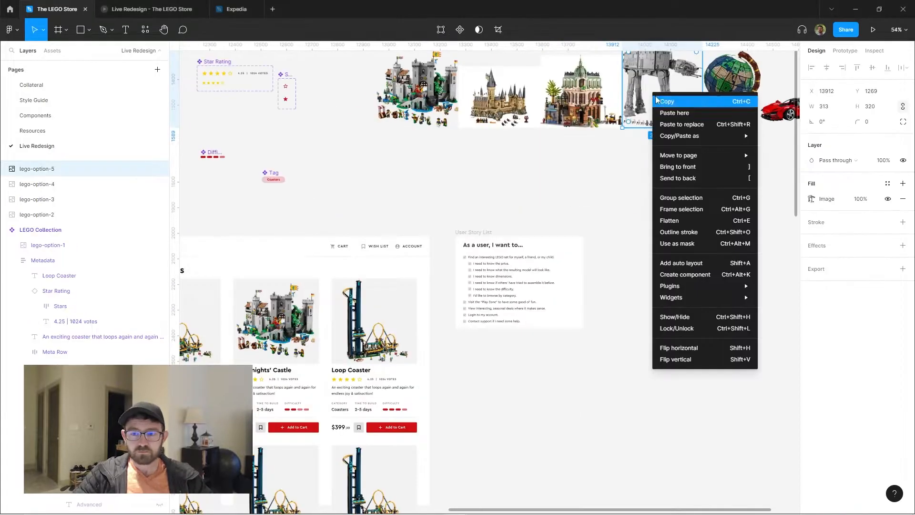
{"action": "key", "text": "ctrl+shift+c"}
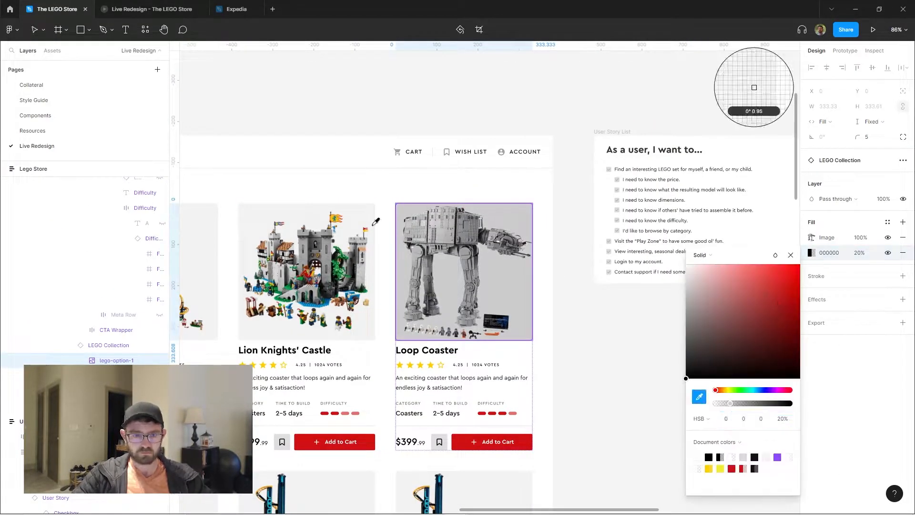
{"action": "left_click", "coordinate": [570, 332]}
{"action": "scroll", "coordinate": [570, 332], "scroll_direction": "down", "scroll_amount": 5}
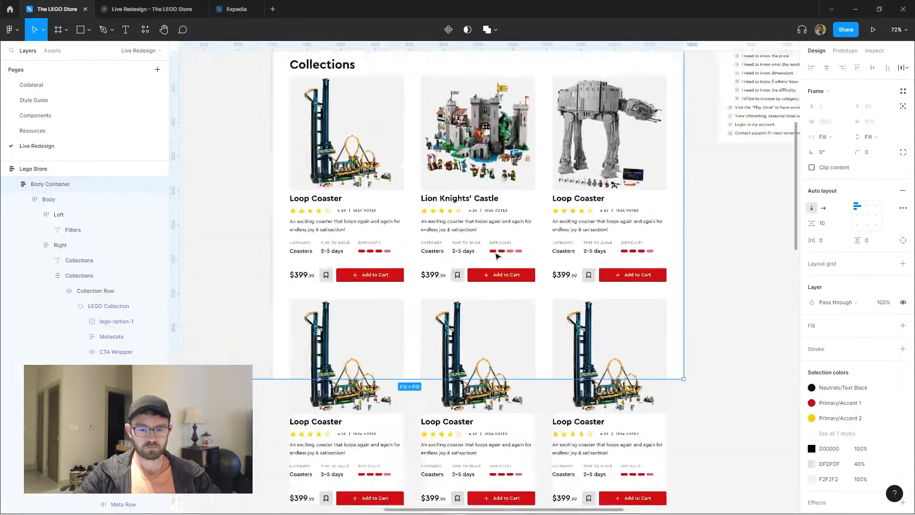
- Title the third Collections card AT-AT and describe it as "A terrifying, mounstrous mechanical creature from the Star Wars universe!"
{"action": "left_click", "coordinate": [723, 244]}
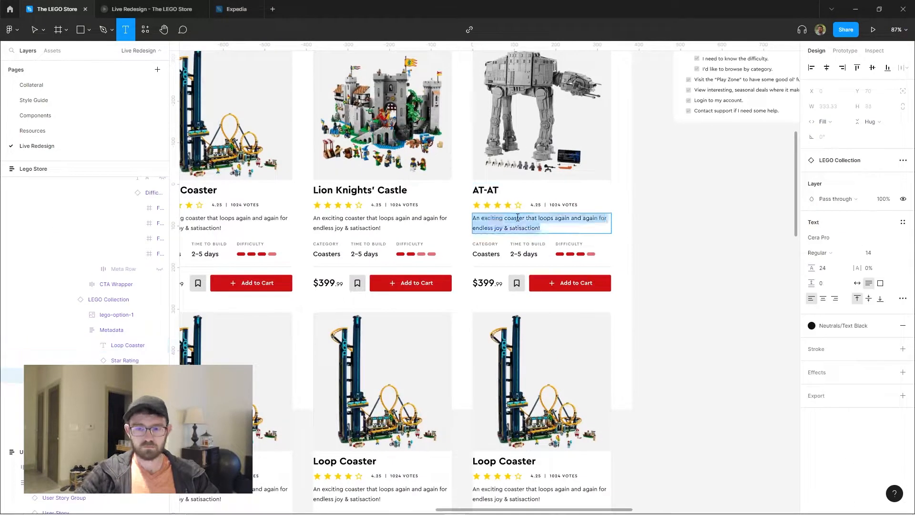
{"action": "type", "text": "A terrifying, bu"}
{"action": "type", "text": "from the Star Wars universe!"}
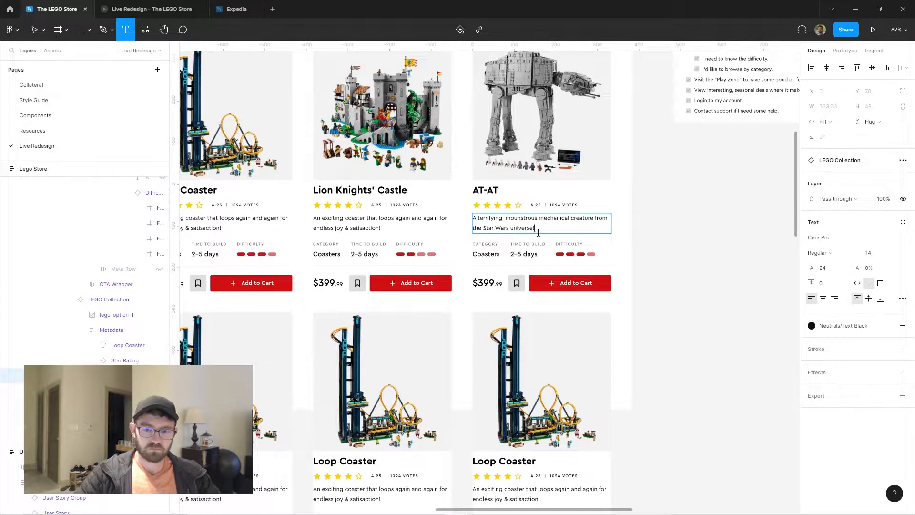
- Set the castle card's description to "Live like a real knight in our classic Lion Knights' castle collection."
{"action": "double_click", "coordinate": [381, 225]}
{"action": "key", "text": "ctrl+a"}
{"action": "type", "text": "Live"}
{"action": "type", "text": "s' Castle."}
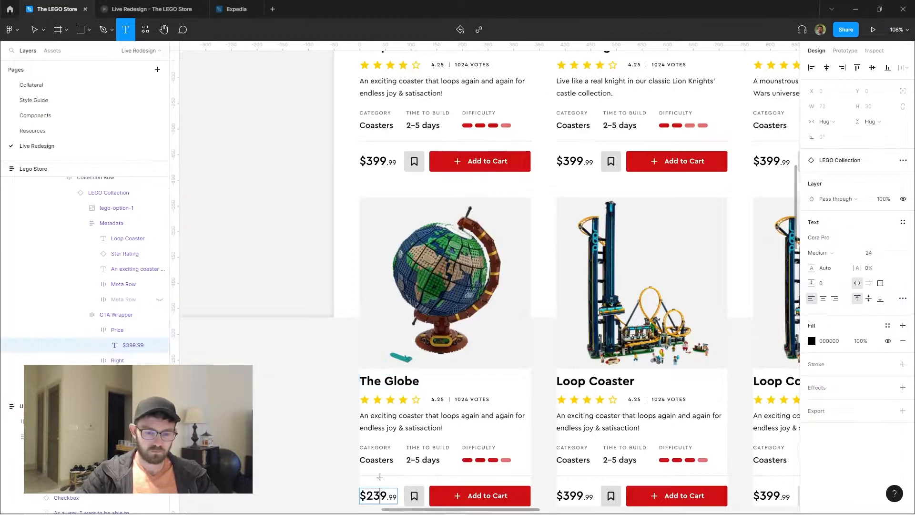
- Replace The Globe card's description with "A globe of the planet Earth—a fun way to learn about geography!"
{"action": "double_click", "coordinate": [403, 421]}
{"action": "type", "text": "A globe of the planet"}
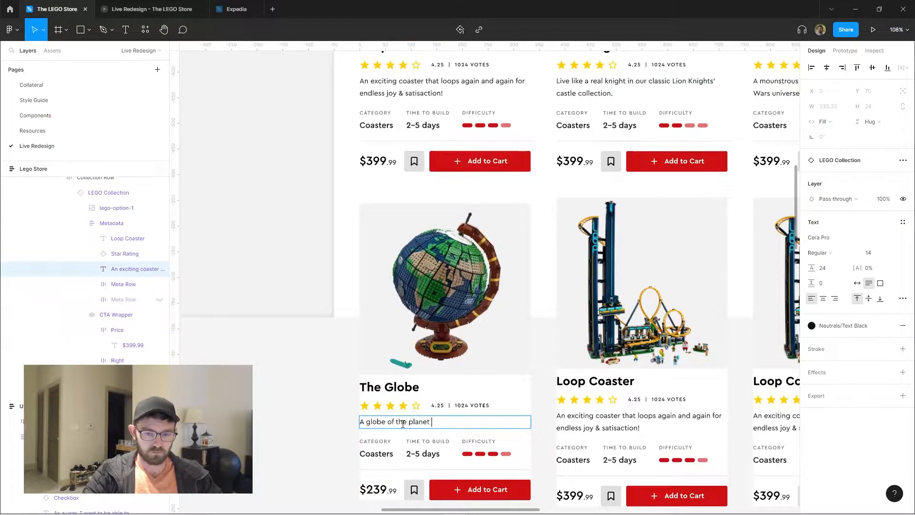
{"action": "type", "text": " Earth—a fun way to learn about geography"}
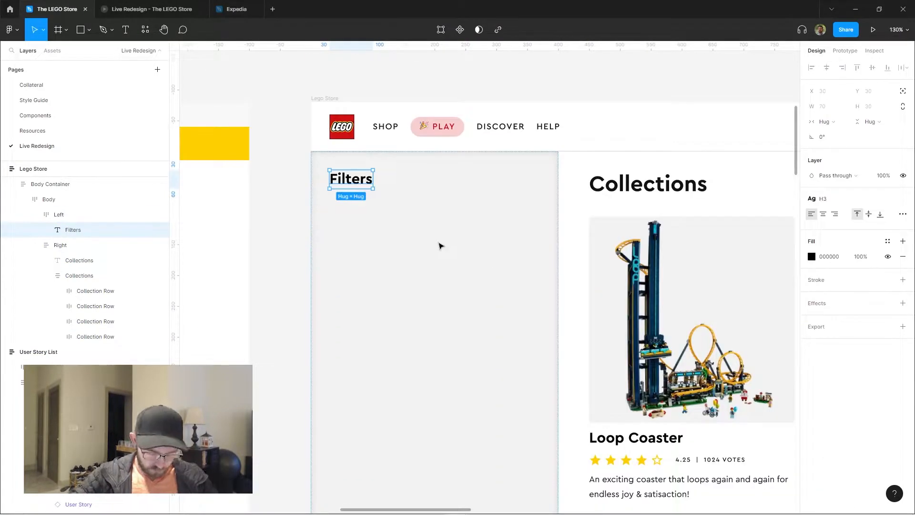
- Build the Category filter list under Filters with a Clear All link and Coasters, Medieval, For Adults, Prehistoric and Educational checkboxes
{"action": "left_click", "coordinate": [454, 84]}
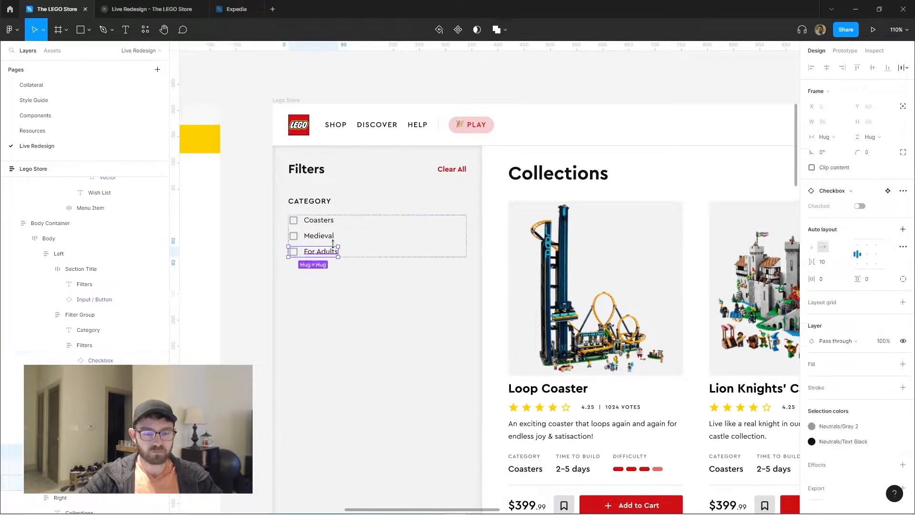
{"action": "key", "text": "ctrl+d"}
{"action": "double_click", "coordinate": [323, 268]}
{"action": "type", "text": "Prehistor"}
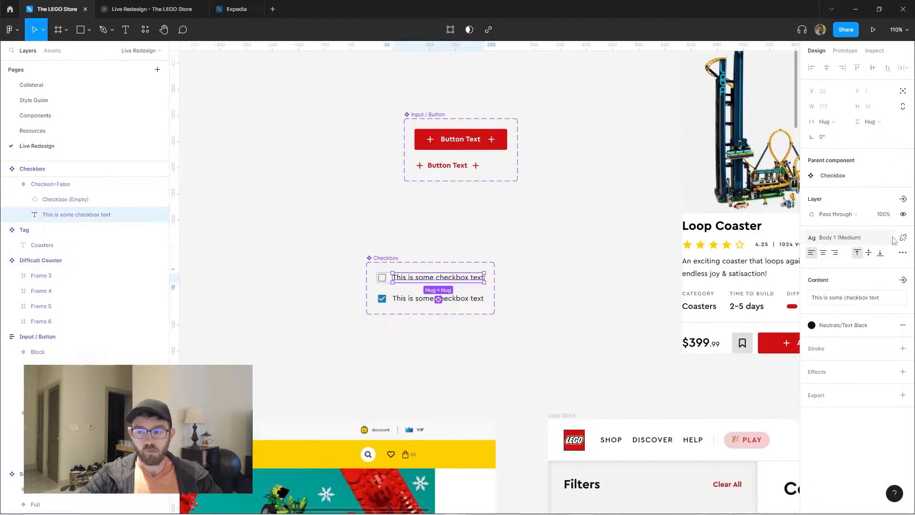
- Enlarge the unchecked Checkbox variant's box to 24 by 24 and add a red Clear link to the Category heading
{"action": "scroll", "coordinate": [430, 194], "scroll_direction": "down", "scroll_amount": 3}
{"action": "scroll", "coordinate": [476, 239], "scroll_direction": "up", "scroll_amount": 2}
{"action": "scroll", "coordinate": [394, 289], "scroll_direction": "down", "scroll_amount": 10}
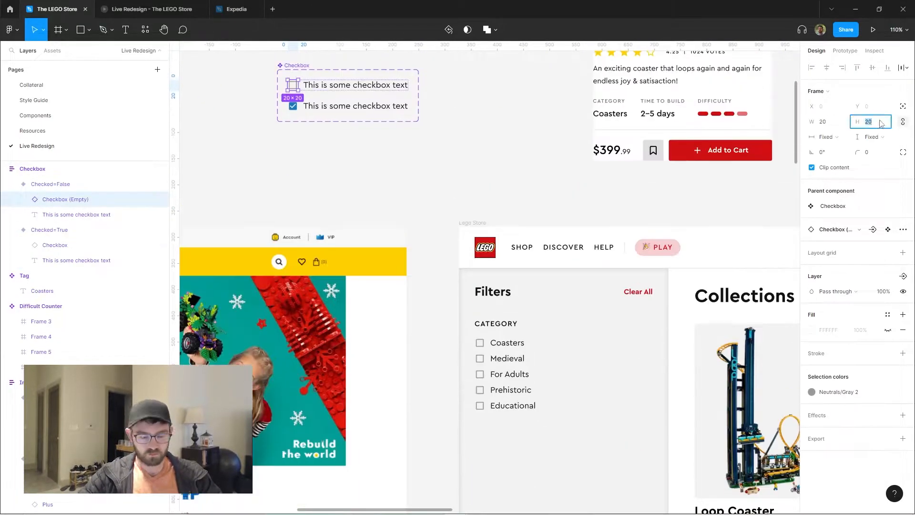
{"action": "scroll", "coordinate": [439, 270], "scroll_direction": "up", "scroll_amount": 3}
{"action": "left_click", "coordinate": [439, 270]}
{"action": "scroll", "coordinate": [476, 229], "scroll_direction": "down", "scroll_amount": 3}
{"action": "left_click", "coordinate": [512, 191]}
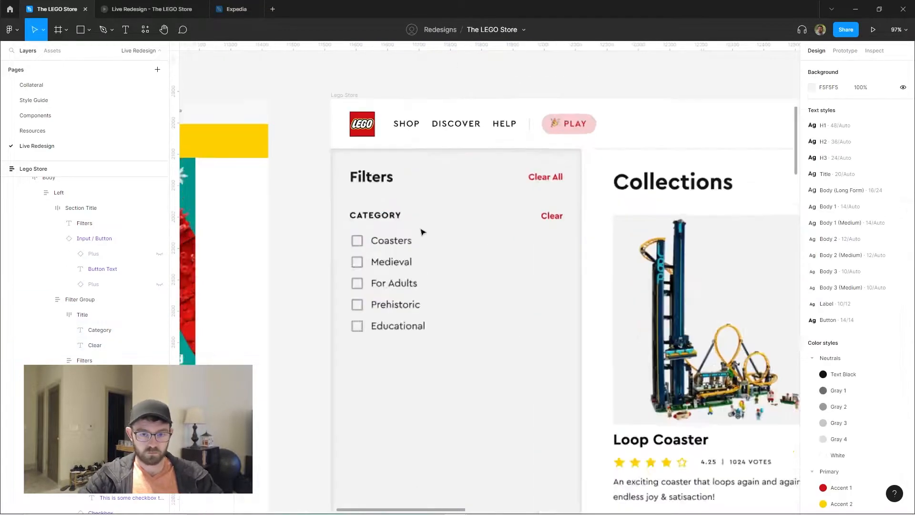
- Build a 255 by 35 Input / Search field below the Checkbox component with a Gray 4 fill, search icon and Type to search... text
{"action": "scroll", "coordinate": [423, 231], "scroll_direction": "down", "scroll_amount": 5}
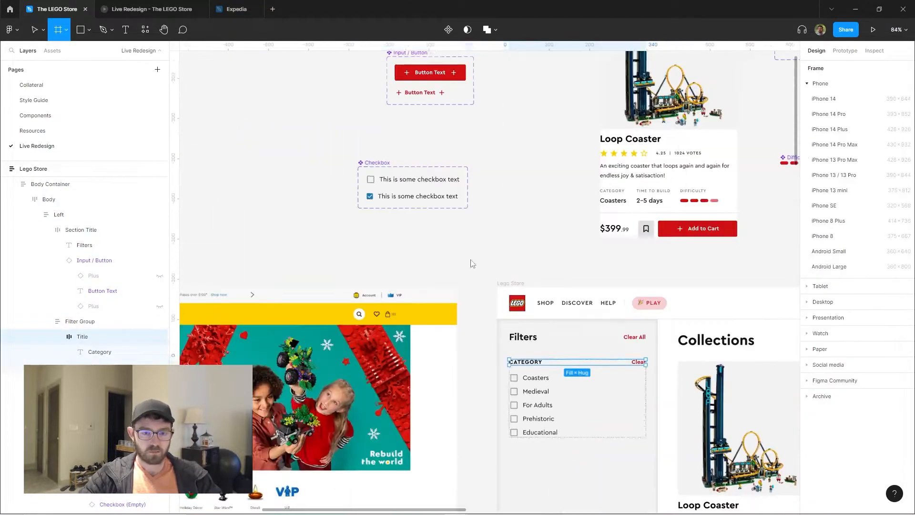
{"action": "scroll", "coordinate": [363, 210], "scroll_direction": "up", "scroll_amount": 6}
{"action": "key", "text": "t"}
{"action": "left_click", "coordinate": [323, 224]}
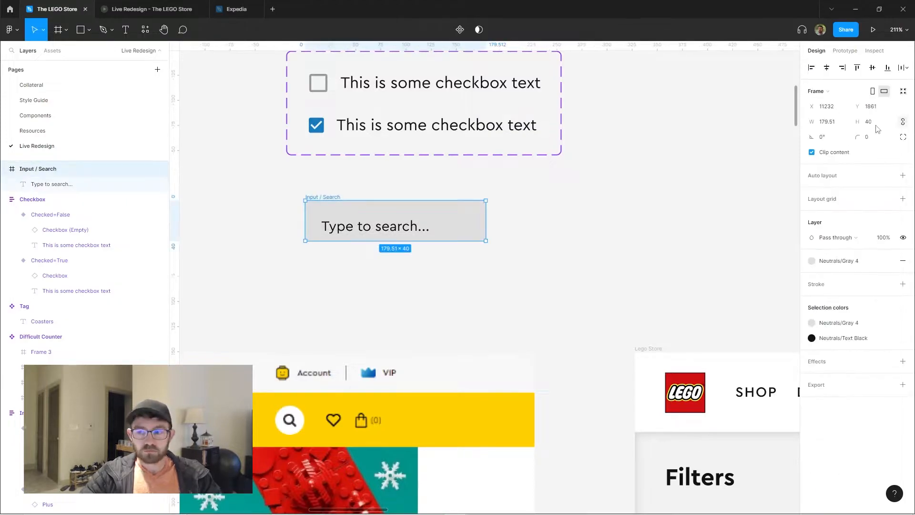
{"action": "key", "text": "shift+i"}
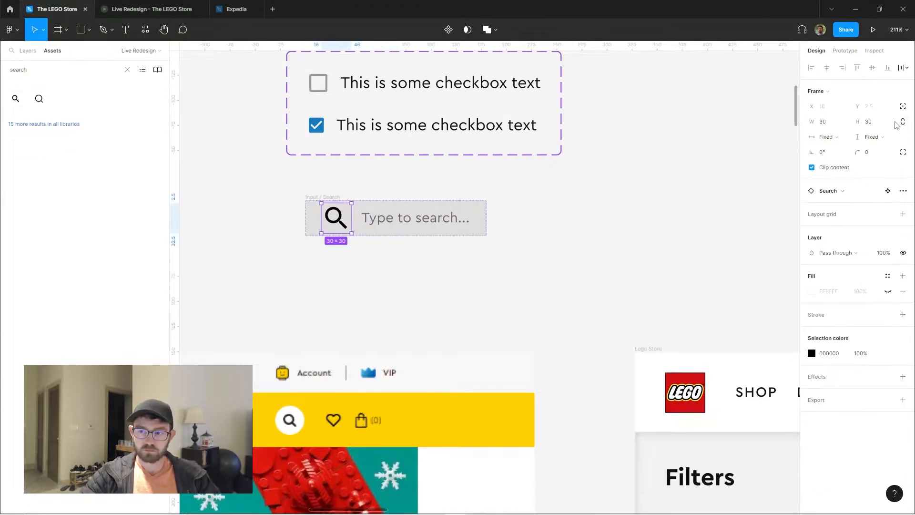
{"action": "scroll", "coordinate": [613, 238], "scroll_direction": "down", "scroll_amount": 3}
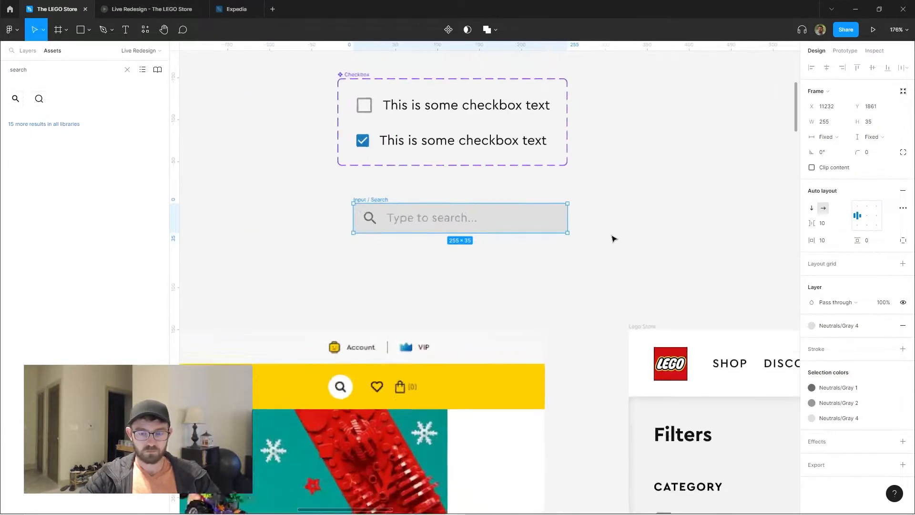
- Place a copy of the search field between the Category heading and its checkboxes and make it fill the column width
{"action": "left_click", "coordinate": [433, 296]}
{"action": "key", "text": "ctrl+v"}
{"action": "left_click", "coordinate": [27, 50]}
{"action": "left_click", "coordinate": [829, 137]}
{"action": "left_click", "coordinate": [837, 159]}
{"action": "scroll", "coordinate": [243, 194], "scroll_direction": "down", "scroll_amount": 4}
{"action": "left_click", "coordinate": [361, 289]}
{"action": "scroll", "coordinate": [365, 285], "scroll_direction": "up", "scroll_amount": 3}
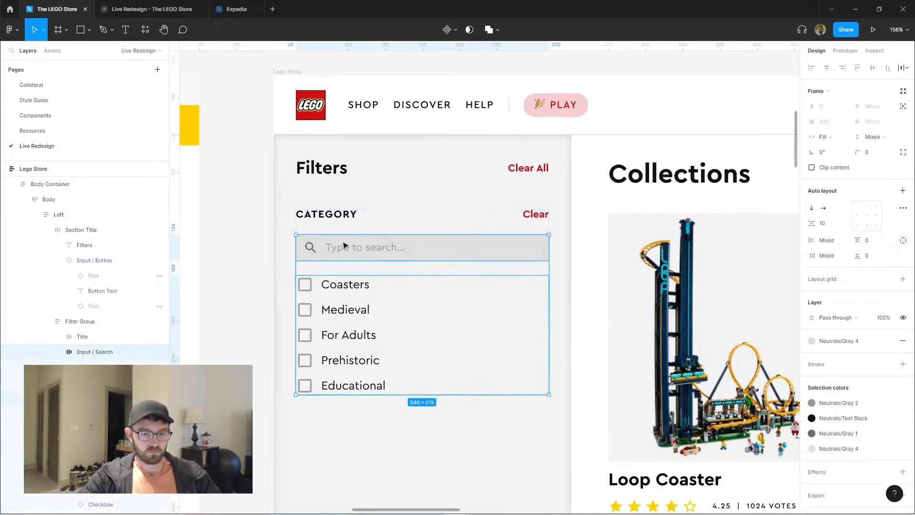
- Enlarge the checked Checkbox variant's box to 24 by 24 and check Coasters, Medieval and For Adults in the Category list
{"action": "key", "text": "Escape"}
{"action": "scroll", "coordinate": [449, 208], "scroll_direction": "down", "scroll_amount": 3}
{"action": "scroll", "coordinate": [421, 286], "scroll_direction": "up", "scroll_amount": 4}
{"action": "left_click", "coordinate": [405, 254], "text": "ctrl"}
{"action": "left_click", "coordinate": [405, 272], "text": "ctrl+shift"}
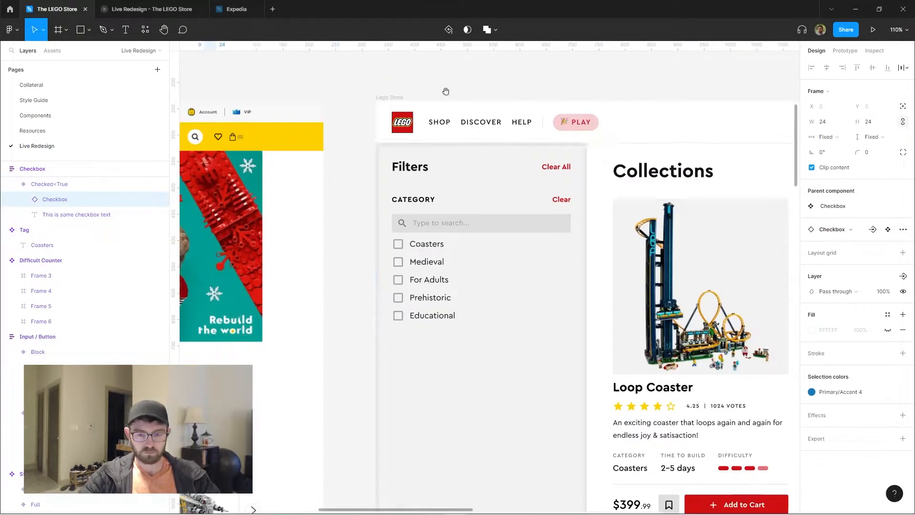
{"action": "left_click", "coordinate": [424, 279], "text": "ctrl+shift"}
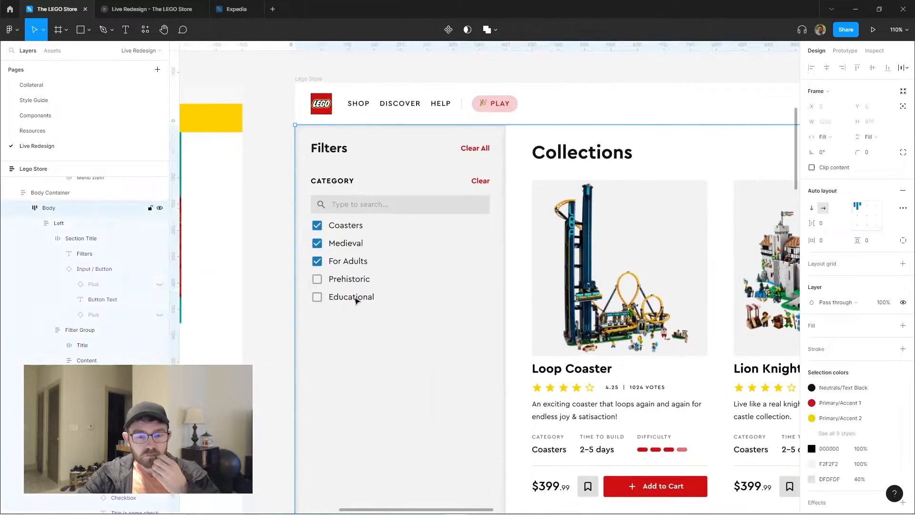
- Move Educational up to third place in the Category list and check it, leaving For Adults unchecked
{"action": "left_click_drag", "start_coordinate": [357, 300], "coordinate": [355, 279]}
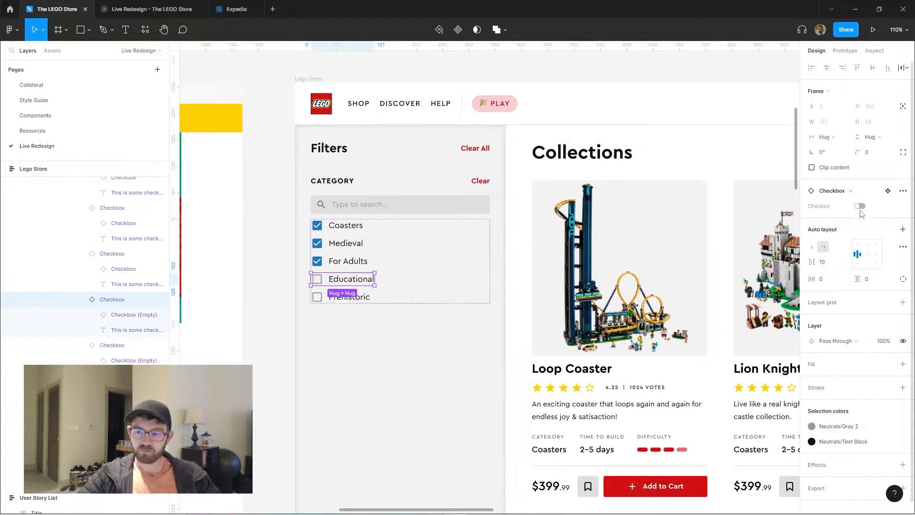
{"action": "scroll", "coordinate": [422, 259], "scroll_direction": "down", "scroll_amount": 5}
{"action": "key", "text": "Escape"}
{"action": "left_click_drag", "start_coordinate": [591, 132], "coordinate": [522, 137]}
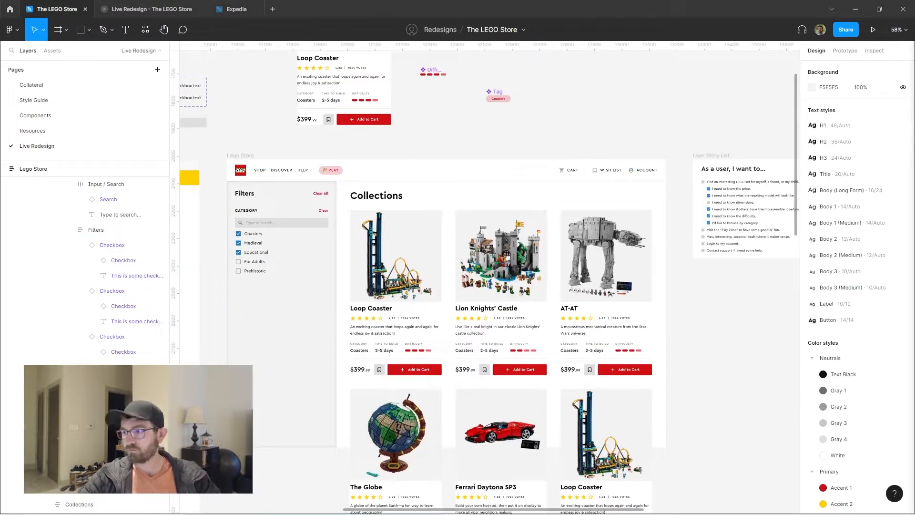
- Try placing a copy of the category search field below the Collections heading with the placeholder Search all collections..
{"action": "left_click", "coordinate": [265, 220], "text": "ctrl"}
{"action": "double_click", "coordinate": [265, 222]}
{"action": "key", "text": "ctrl+c"}
{"action": "left_click", "coordinate": [381, 196], "text": "ctrl"}
{"action": "key", "text": "ctrl+v"}
{"action": "scroll", "coordinate": [428, 183], "scroll_direction": "up", "scroll_amount": 5}
{"action": "scroll", "coordinate": [548, 239], "scroll_direction": "down", "scroll_amount": 3}
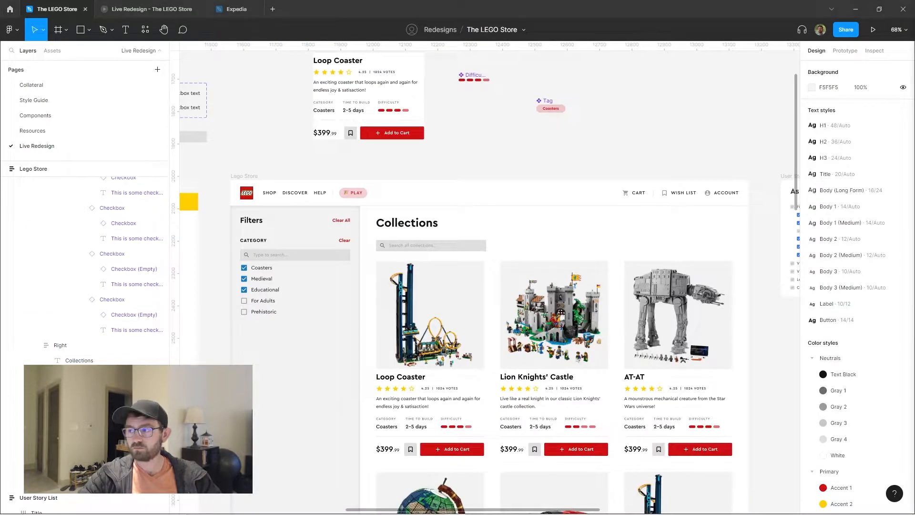
- Remove the search field below the Collections heading and wrap the heading in a horizontal auto layout frame named Title
{"action": "scroll", "coordinate": [484, 252], "scroll_direction": "up", "scroll_amount": 4}
{"action": "left_click", "coordinate": [484, 251]}
{"action": "scroll", "coordinate": [485, 251], "scroll_direction": "down", "scroll_amount": 3}
{"action": "scroll", "coordinate": [431, 232], "scroll_direction": "up", "scroll_amount": 2}
{"action": "key", "text": "ctrl+z"}
{"action": "key", "text": "ctrl+z"}
{"action": "key", "text": "ctrl+z"}
{"action": "key", "text": "ctrl+z"}
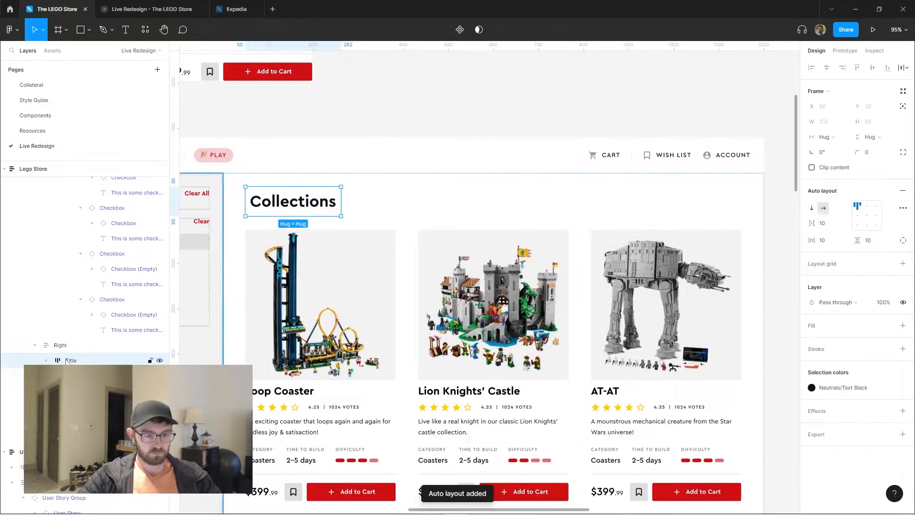
- Turn Input / Search into a component with corner radius 3 and use an instance reading Search categories... in the Category filter
{"action": "key", "text": "ctrl+z"}
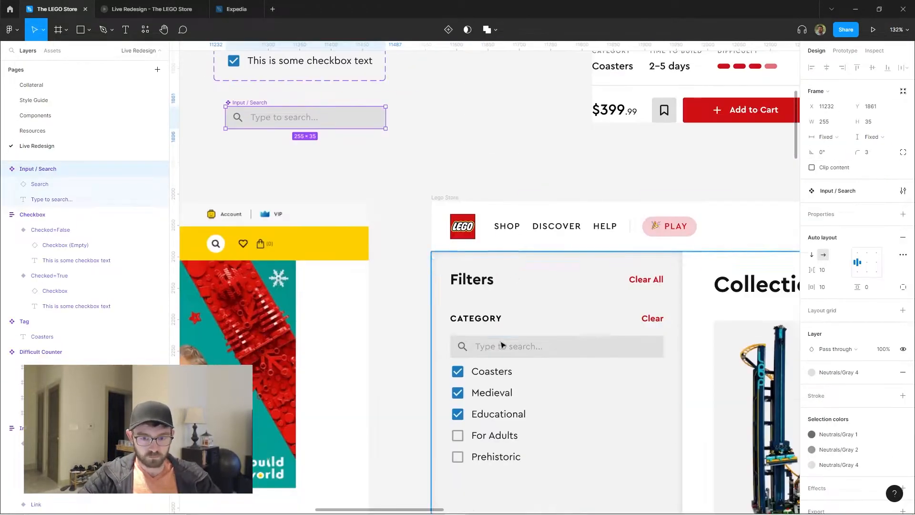
{"action": "key", "text": "ctrl+shift+z"}
{"action": "key", "text": "ctrl+shift+z"}
{"action": "key", "text": "ctrl+shift+z"}
{"action": "key", "text": "ctrl+z"}
{"action": "key", "text": "ctrl+z"}
{"action": "key", "text": "ctrl+z"}
{"action": "key", "text": "ctrl+z"}
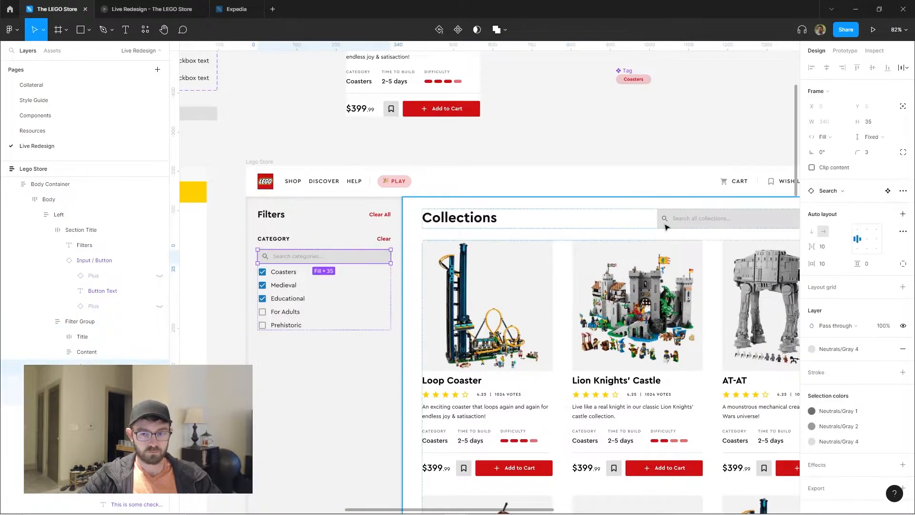
- Put a Search component instance at the far end of the Collections title row with the placeholder Search all collections..
{"action": "key", "text": "ctrl+z"}
{"action": "key", "text": "ctrl+z"}
{"action": "key", "text": "ctrl+z"}
{"action": "key", "text": "ctrl+z"}
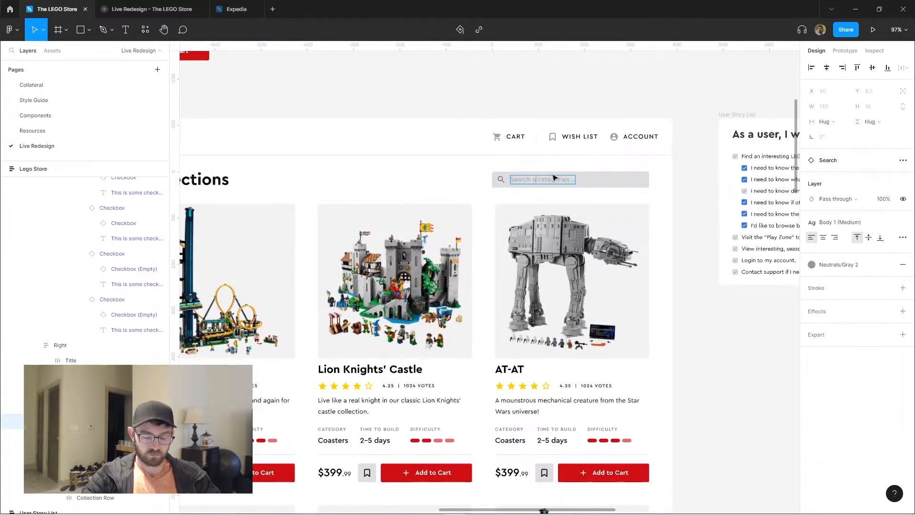
{"action": "key", "text": "ctrl+z"}
{"action": "key", "text": "ctrl+z"}
{"action": "key", "text": "ctrl+z"}
{"action": "key", "text": "ctrl+z"}
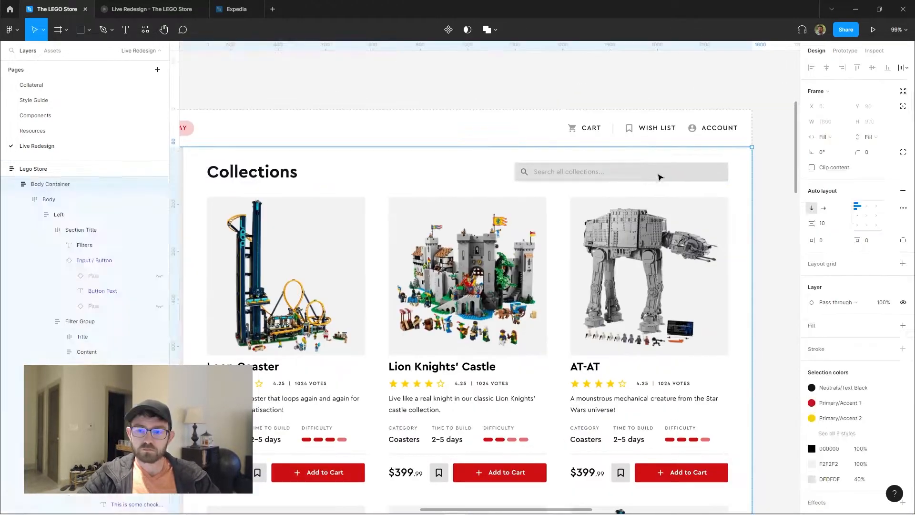
- Increase the vertical spacing between the Collections title row and the set cards
{"action": "key", "text": "ctrl+z"}
{"action": "key", "text": "ctrl+z"}
{"action": "key", "text": "ctrl+z"}
{"action": "key", "text": "ctrl+z"}
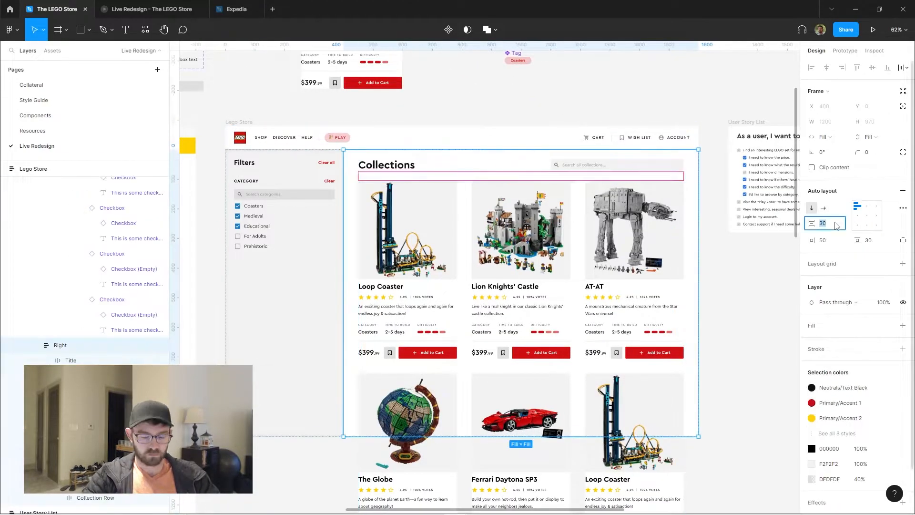
- Duplicate the Category filter group directly below itself and title the copy Price
{"action": "key", "text": "ctrl+z"}
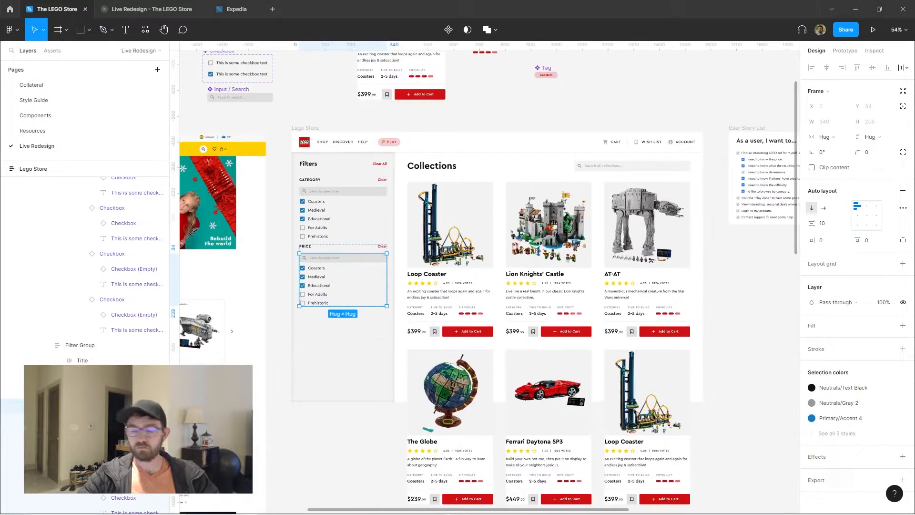
{"action": "left_click", "coordinate": [287, 297]}
{"action": "scroll", "coordinate": [287, 298], "scroll_direction": "up", "scroll_amount": 4}
- Label the Price options Under $25, $25 to $50, $50 to $100, $100 to $200, $200 to $500 and Above $500, all unchecked
{"action": "key", "text": "t"}
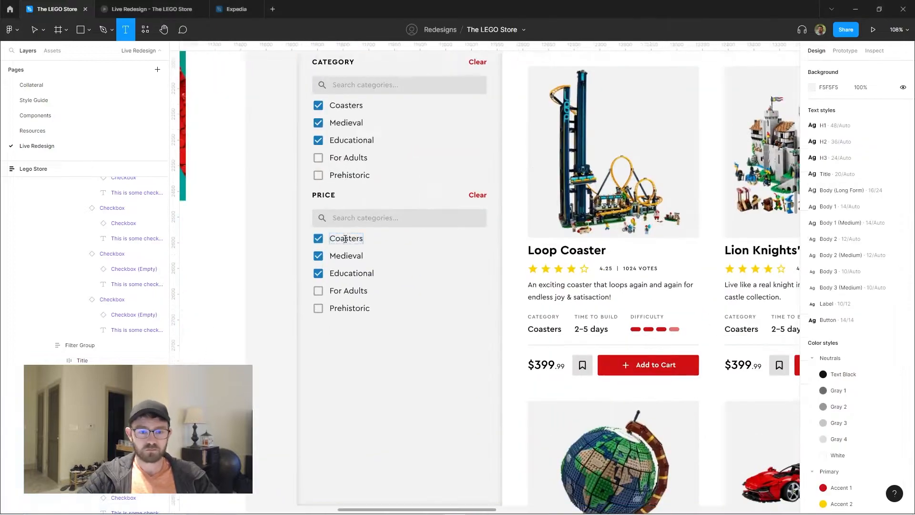
{"action": "double_click", "coordinate": [345, 240]}
{"action": "type", "text": "Under $25"}
{"action": "double_click", "coordinate": [348, 256]}
{"action": "type", "text": "U"}
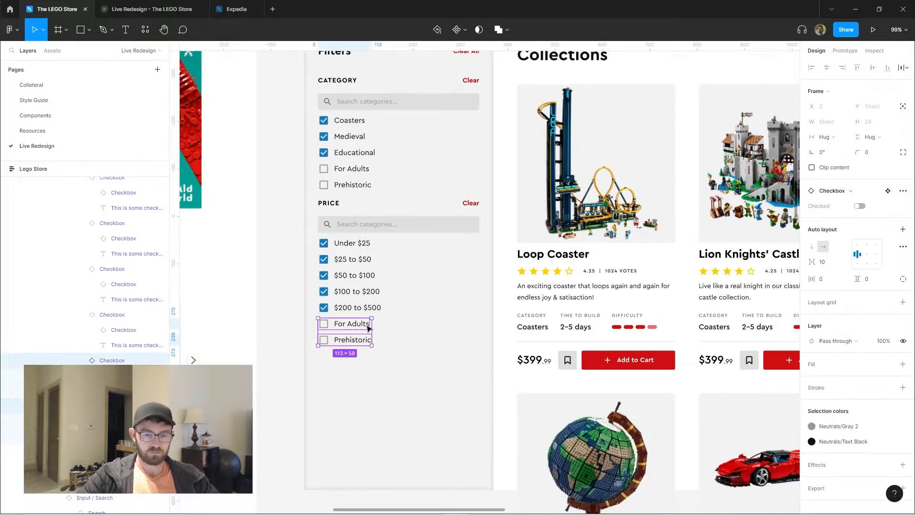
{"action": "key", "text": "ctrl+d"}
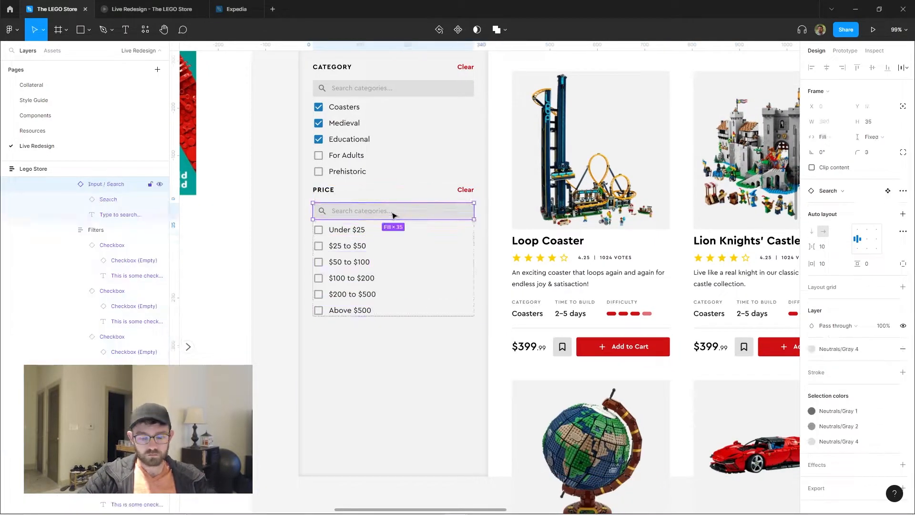
- Delete the search field from the Price group and check the $200 to $500 option
{"action": "key", "text": "Delete"}
{"action": "left_click", "coordinate": [352, 271]}
{"action": "double_click", "coordinate": [359, 272]}
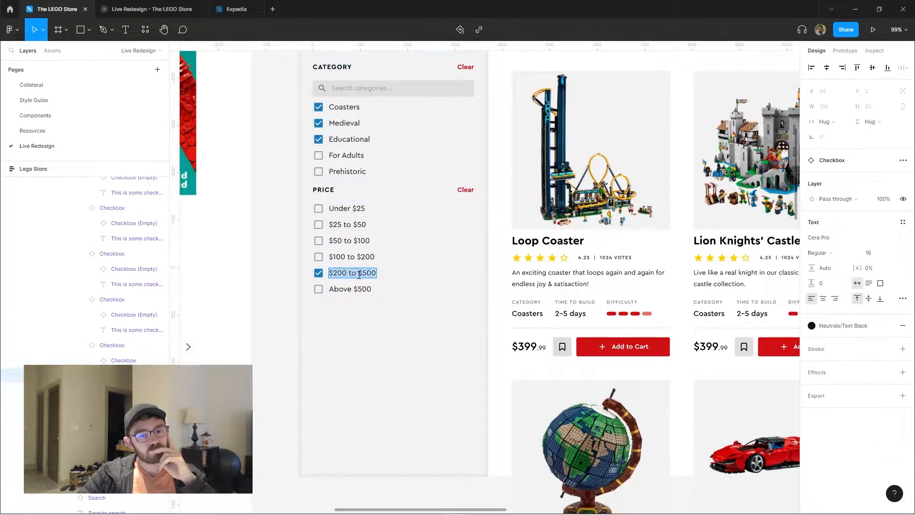
- Paste a copy of the Clear text beside the $200 to $500 option and change it to Up to $500..
{"action": "key", "text": "Escape"}
{"action": "key", "text": "Escape"}
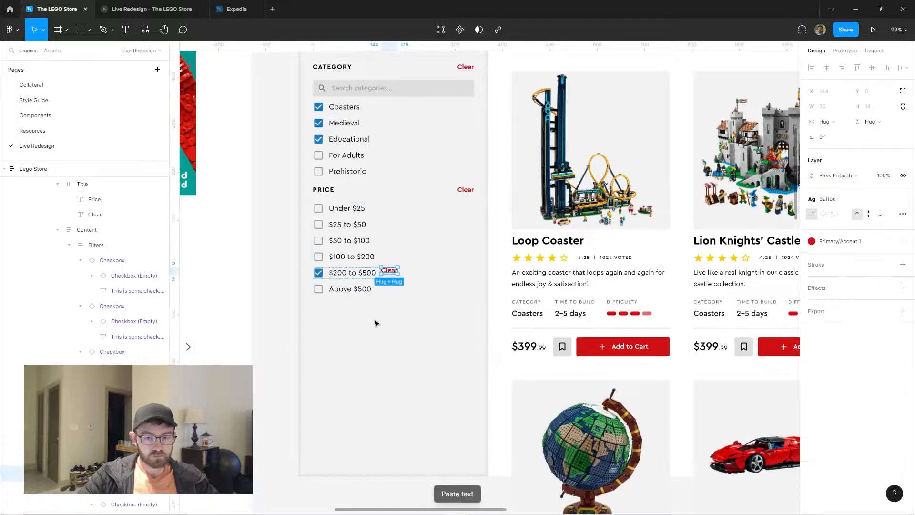
{"action": "scroll", "coordinate": [357, 212], "scroll_direction": "up", "scroll_amount": 3}
{"action": "scroll", "coordinate": [395, 242], "scroll_direction": "down", "scroll_amount": 3}
{"action": "left_click", "coordinate": [414, 274]}
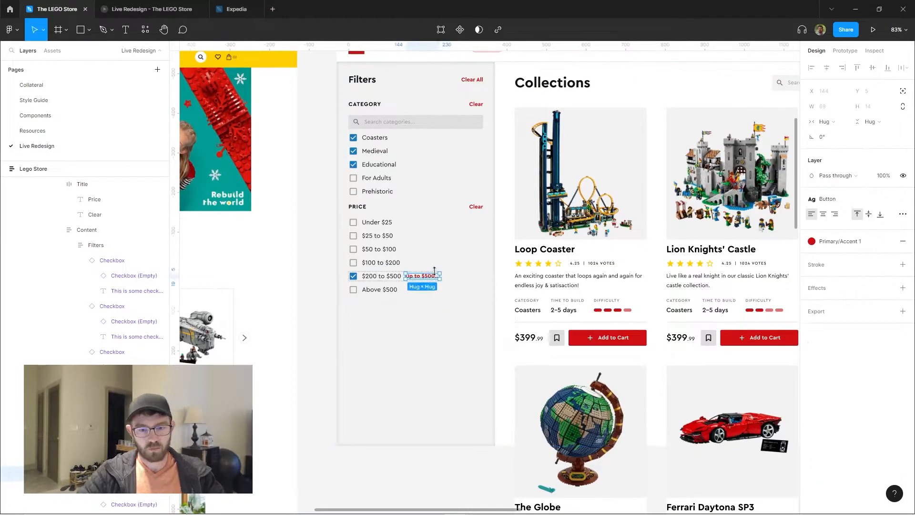
- Wrap the $200 to $500 checkbox and its red link in an auto layout frame named Price item
{"action": "scroll", "coordinate": [401, 261], "scroll_direction": "up", "scroll_amount": 3}
{"action": "key", "text": "shift+a"}
{"action": "double_click", "coordinate": [117, 347]}
{"action": "type", "text": "Price"}
{"action": "key", "text": "Return"}
- Wrap the Category and Price filter groups in an auto layout frame named Filter Container
{"action": "scroll", "coordinate": [352, 168], "scroll_direction": "down", "scroll_amount": 5}
{"action": "left_click", "coordinate": [352, 167]}
{"action": "key", "text": "shift+a"}
{"action": "key", "text": "Escape"}
{"action": "scroll", "coordinate": [360, 227], "scroll_direction": "up", "scroll_amount": 2}
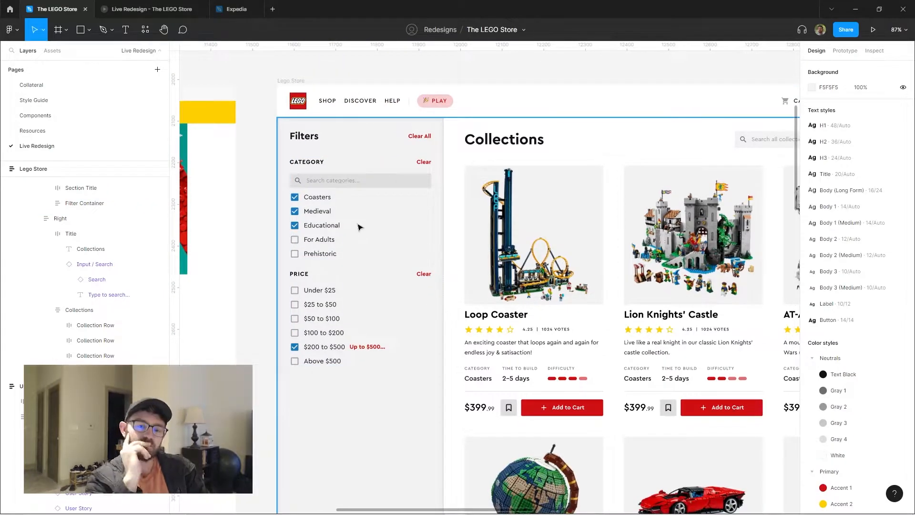
- Widen the gap between the Category and Price filter groups and select the Up to $500... link
{"action": "key", "text": "alt+Tab"}
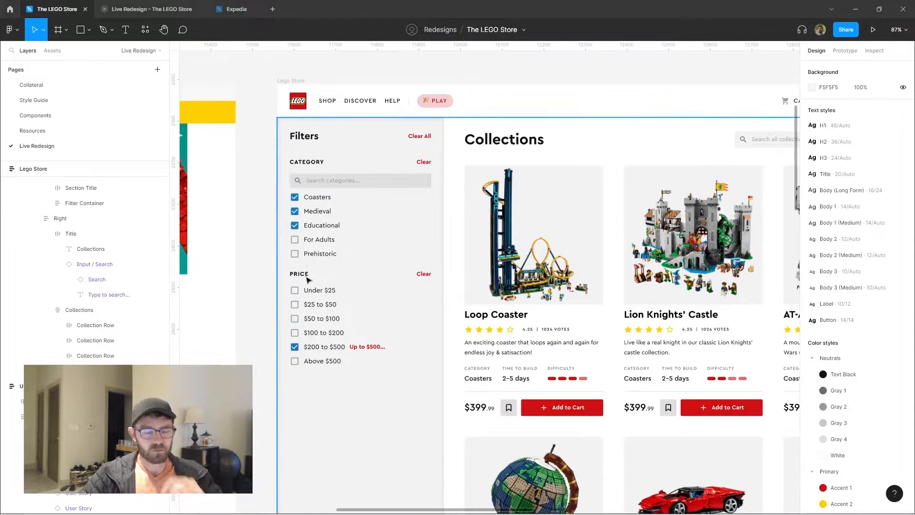
{"action": "left_click", "coordinate": [359, 227]}
{"action": "scroll", "coordinate": [369, 305], "scroll_direction": "up", "scroll_amount": 2}
{"action": "scroll", "coordinate": [369, 305], "scroll_direction": "down", "scroll_amount": 3}
{"action": "scroll", "coordinate": [369, 305], "scroll_direction": "up", "scroll_amount": 4}
{"action": "left_click", "coordinate": [370, 302], "text": "ctrl"}
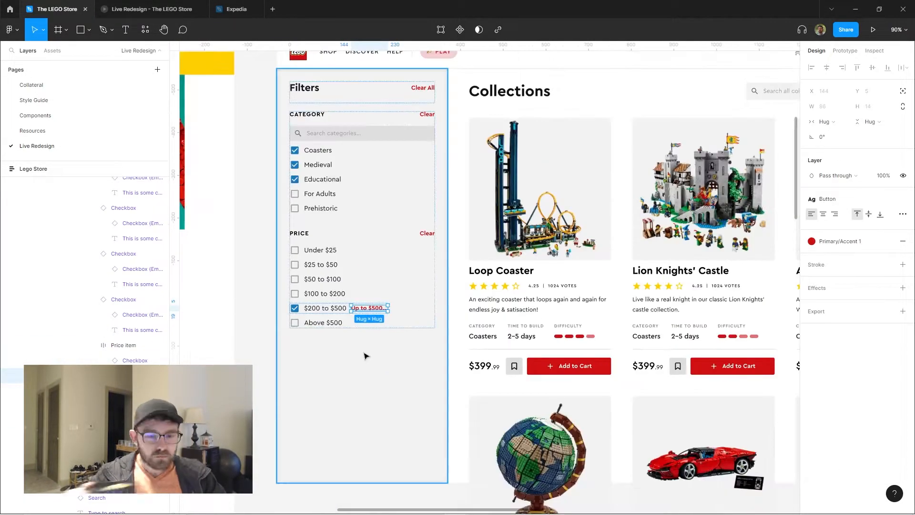
- Turn the Clear All text beside the Filters heading into a tinted red button component with Accent 1 text
{"action": "scroll", "coordinate": [350, 307], "scroll_direction": "down", "scroll_amount": 3}
{"action": "scroll", "coordinate": [362, 205], "scroll_direction": "up", "scroll_amount": 3}
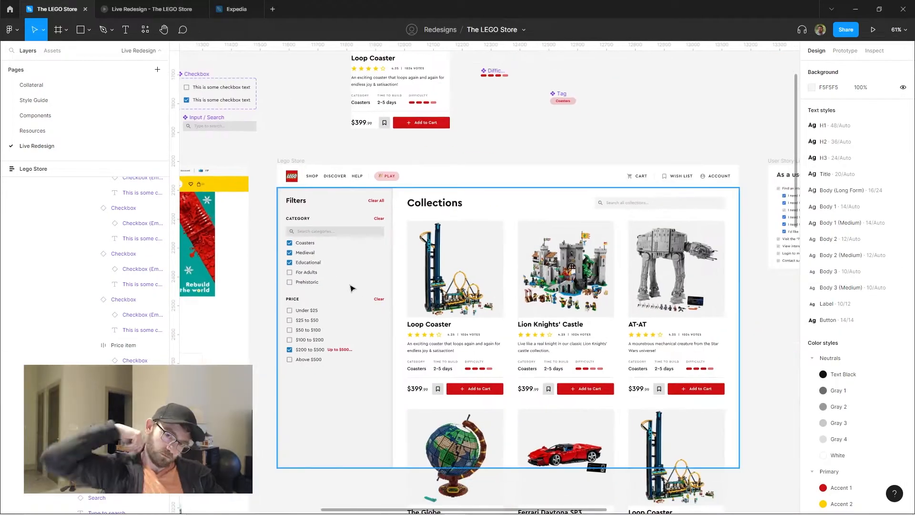
{"action": "scroll", "coordinate": [367, 202], "scroll_direction": "up", "scroll_amount": 3}
{"action": "left_click", "coordinate": [367, 202], "text": "ctrl"}
{"action": "scroll", "coordinate": [384, 214], "scroll_direction": "down", "scroll_amount": 4}
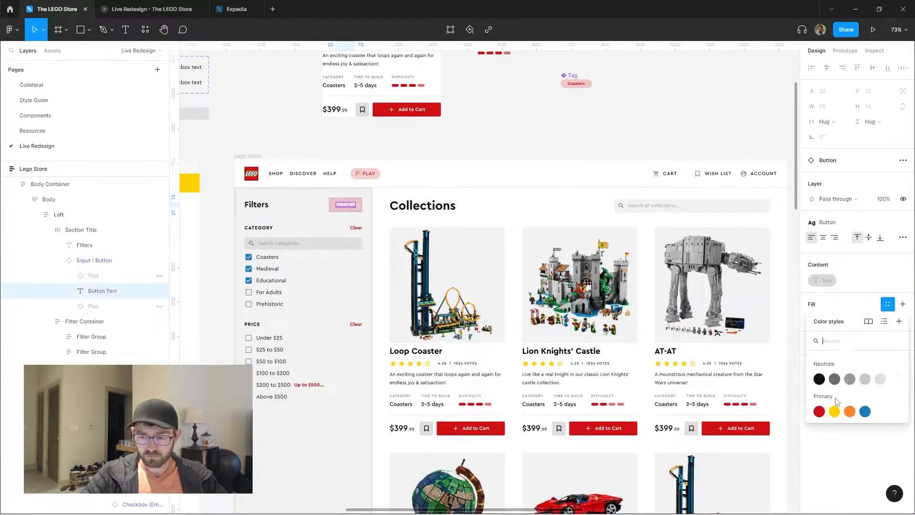
{"action": "scroll", "coordinate": [371, 199], "scroll_direction": "up", "scroll_amount": 2}
{"action": "scroll", "coordinate": [371, 199], "scroll_direction": "right", "scroll_amount": 4}
{"action": "scroll", "coordinate": [376, 181], "scroll_direction": "down", "scroll_amount": 1}
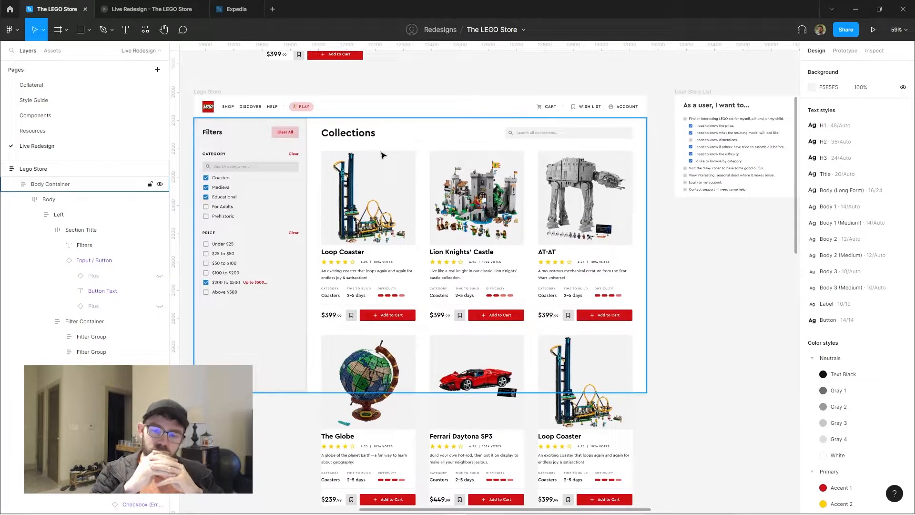
- Duplicate a checkbox at the end of the Category list and rename the new option Pirates
{"action": "scroll", "coordinate": [383, 154], "scroll_direction": "up", "scroll_amount": 3}
{"action": "scroll", "coordinate": [405, 182], "scroll_direction": "down", "scroll_amount": 3}
{"action": "scroll", "coordinate": [415, 190], "scroll_direction": "up", "scroll_amount": 3}
{"action": "left_click", "coordinate": [288, 202], "text": "ctrl"}
{"action": "key", "text": "ctrl+d"}
{"action": "scroll", "coordinate": [286, 176], "scroll_direction": "up", "scroll_amount": 5}
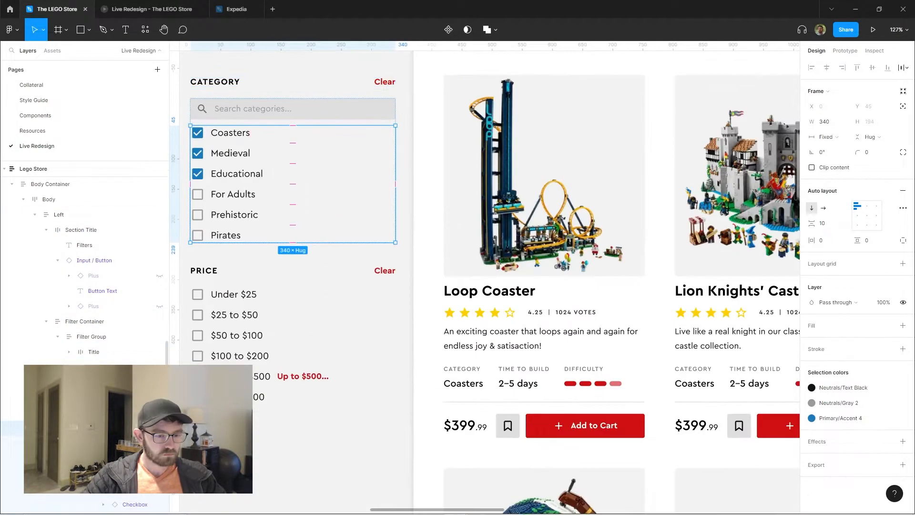
- Add an absolutely positioned rounded grey scroll bar along the Category options' outer edge, with a 5 × 31 scrubber inside it
{"action": "left_click", "coordinate": [903, 105]}
{"action": "left_click_drag", "start_coordinate": [197, 158], "coordinate": [391, 140]}
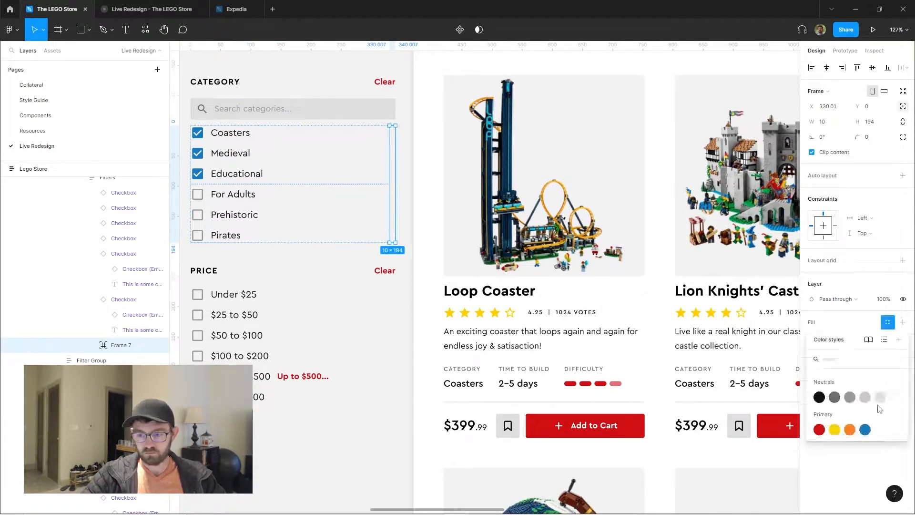
{"action": "scroll", "coordinate": [524, 238], "scroll_direction": "up", "scroll_amount": 5}
{"action": "scroll", "coordinate": [429, 238], "scroll_direction": "down", "scroll_amount": 5}
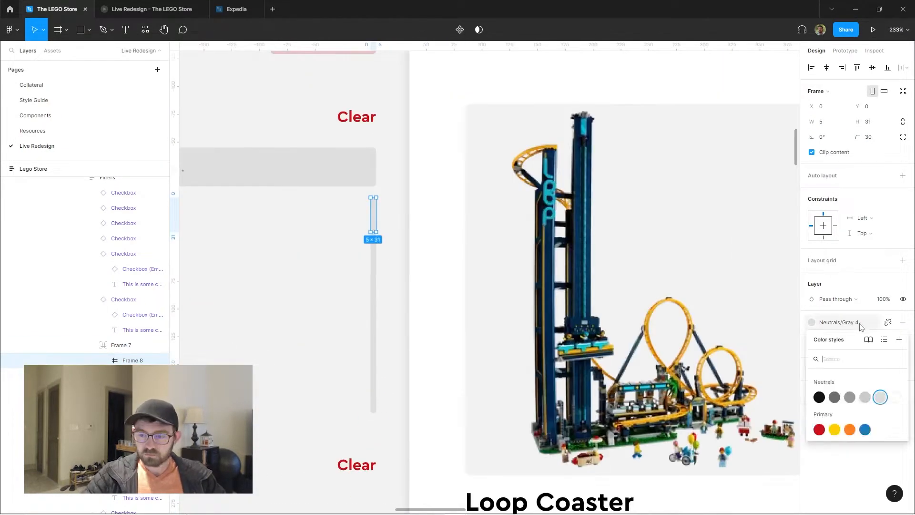
{"action": "left_click", "coordinate": [460, 240]}
{"action": "scroll", "coordinate": [460, 241], "scroll_direction": "down", "scroll_amount": 4}
- Recolour the header's Play button from the red tint to a blue tint
{"action": "left_click", "coordinate": [296, 162]}
{"action": "left_click", "coordinate": [332, 390]}
{"action": "scroll", "coordinate": [376, 139], "scroll_direction": "up", "scroll_amount": 5}
{"action": "double_click", "coordinate": [418, 146]}
{"action": "double_click", "coordinate": [419, 146]}
{"action": "left_click", "coordinate": [857, 433]}
{"action": "left_click", "coordinate": [753, 496]}
{"action": "left_click", "coordinate": [565, 90]}
{"action": "scroll", "coordinate": [566, 210], "scroll_direction": "down", "scroll_amount": 4}
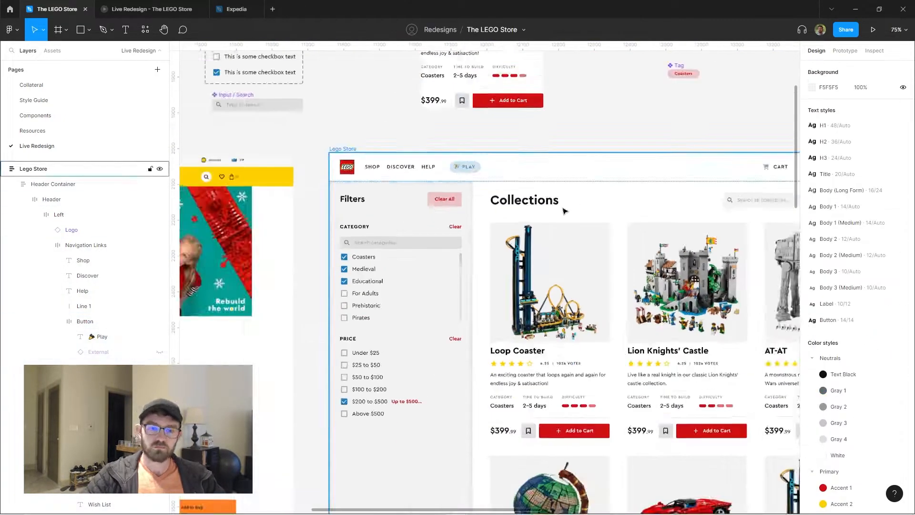
- Show the external-link icon after the Play button's label and set the gap between them to 5
{"action": "scroll", "coordinate": [386, 185], "scroll_direction": "up", "scroll_amount": 3}
{"action": "key", "text": "ctrl+alt+p"}
{"action": "left_click", "coordinate": [219, 217]}
{"action": "left_click", "coordinate": [829, 223]}
{"action": "type", "text": "5"}
{"action": "left_click", "coordinate": [394, 201]}
{"action": "scroll", "coordinate": [402, 190], "scroll_direction": "up", "scroll_amount": 3}
{"action": "left_click", "coordinate": [403, 191]}
{"action": "left_click", "coordinate": [435, 193]}
{"action": "left_click", "coordinate": [878, 122]}
{"action": "key", "text": "6"}
{"action": "left_click", "coordinate": [619, 114]}
- Add a Difficulty filter group below Price with the options Beginner, Intermediate, Advanced and Expert
{"action": "scroll", "coordinate": [620, 162], "scroll_direction": "down", "scroll_amount": 5}
{"action": "scroll", "coordinate": [596, 173], "scroll_direction": "down", "scroll_amount": 4}
{"action": "left_click_drag", "start_coordinate": [540, 304], "coordinate": [308, 231]}
{"action": "scroll", "coordinate": [381, 267], "scroll_direction": "up", "scroll_amount": 1}
{"action": "left_click", "coordinate": [459, 214]}
{"action": "scroll", "coordinate": [458, 215], "scroll_direction": "up", "scroll_amount": 3}
{"action": "left_click", "coordinate": [252, 110]}
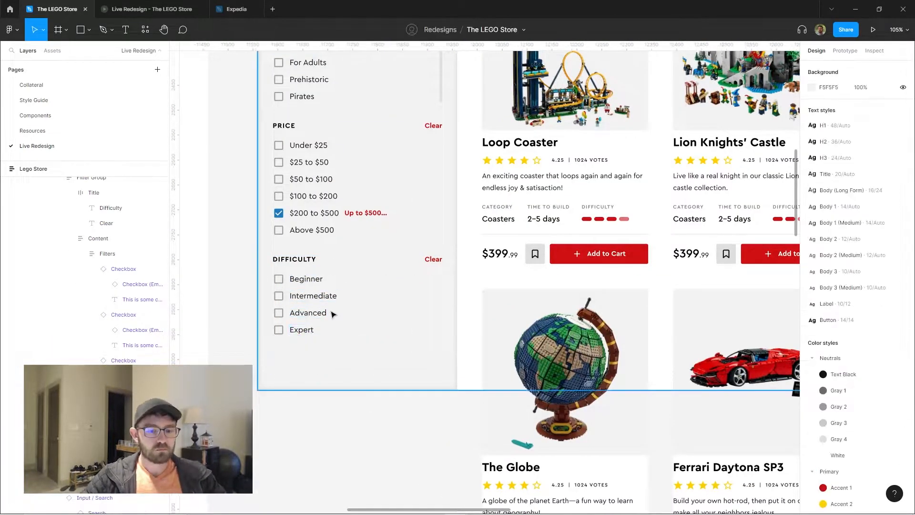
{"action": "scroll", "coordinate": [378, 285], "scroll_direction": "down", "scroll_amount": 1}
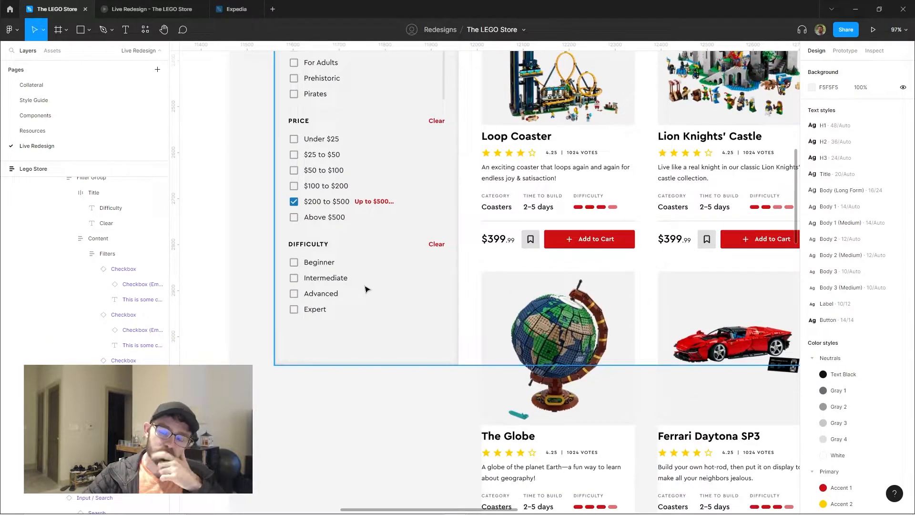
- Put a copy of the card's difficulty meter in an auto layout row with the Beginner checkbox and repeat that row
{"action": "left_click", "coordinate": [595, 206], "text": "ctrl"}
{"action": "left_click", "coordinate": [312, 263], "text": "ctrl"}
{"action": "key", "text": "shift+a"}
{"action": "left_click", "coordinate": [837, 244]}
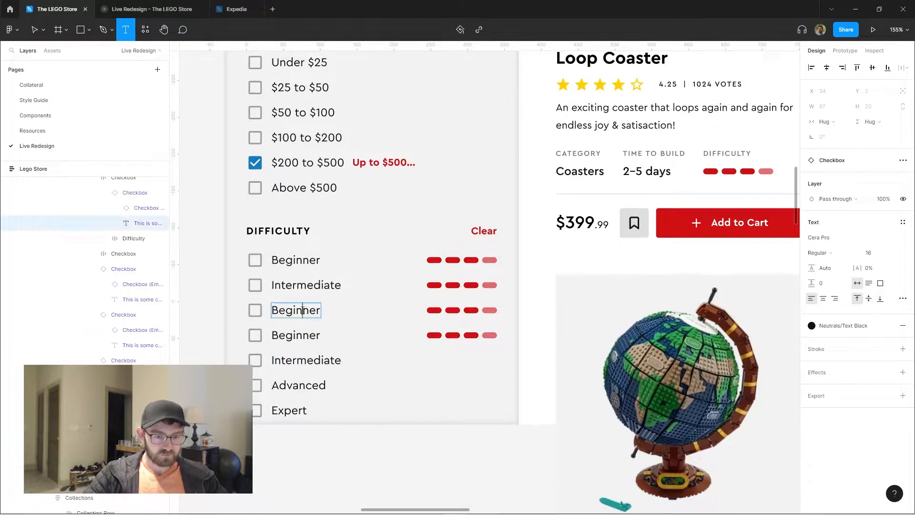
{"action": "left_click", "coordinate": [459, 260], "text": "ctrl"}
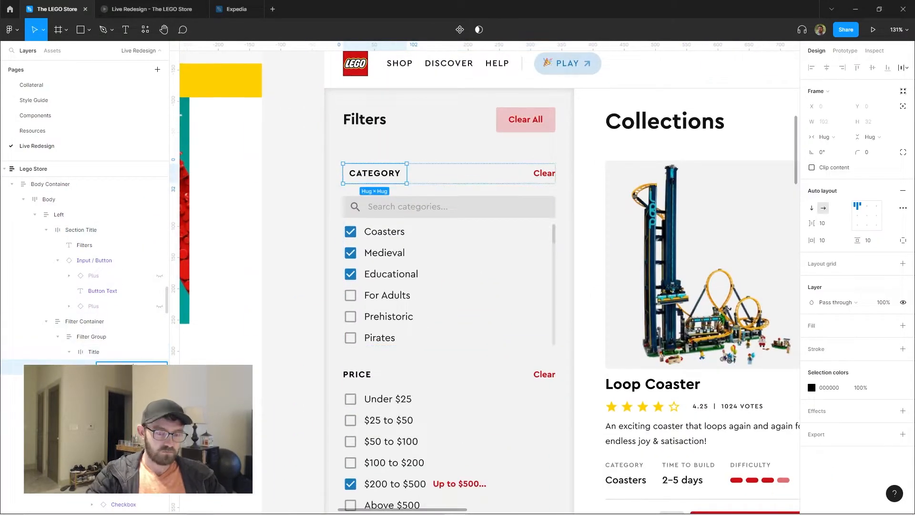
- Build a round tinted 18 px count badge reading 3 beside the Category heading and reuse it for the Price and Difficulty headings
{"action": "key", "text": "ctrl+d"}
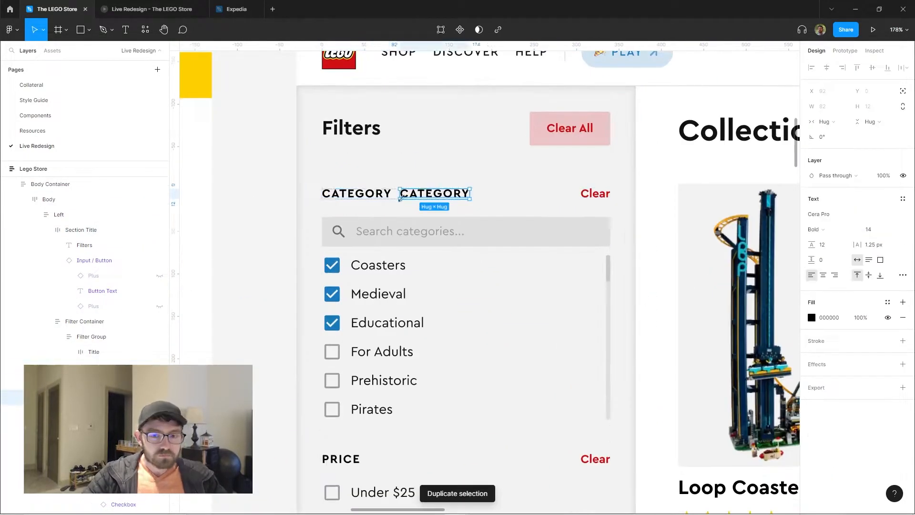
{"action": "type", "text": "15"}
{"action": "key", "text": "Tab"}
{"action": "type", "text": "15"}
{"action": "key", "text": "Return"}
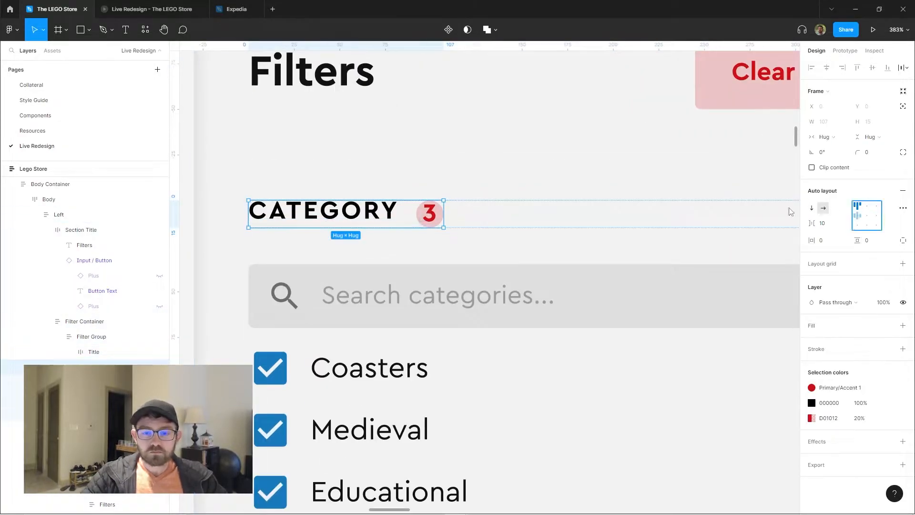
{"action": "type", "text": "18"}
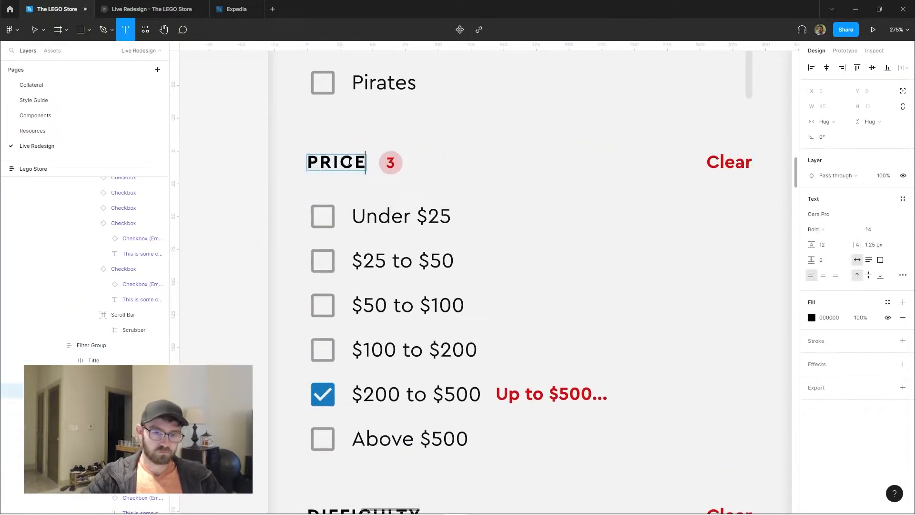
{"action": "left_click", "coordinate": [398, 272]}
{"action": "key", "text": "ctrl+v"}
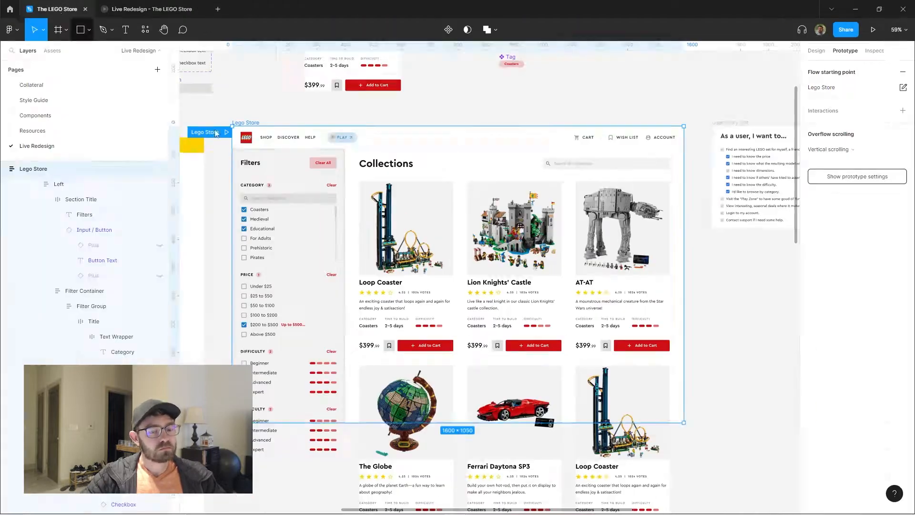
- Set the Filters sidebar's overflow to vertical scrolling
{"action": "left_click", "coordinate": [294, 145]}
{"action": "left_click", "coordinate": [294, 167]}
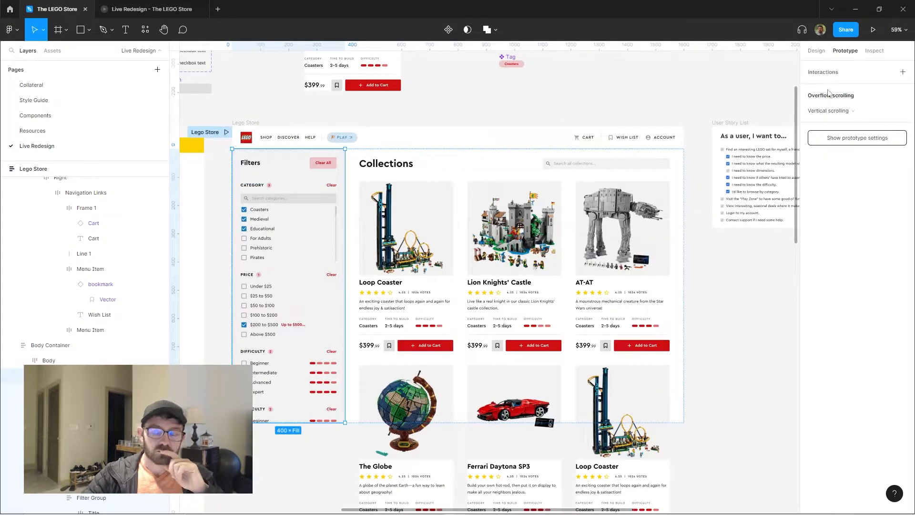
- Rename the copied Difficulty group Time to Build and its options Less than 1 day, 1 to 2 days, 2 to 3 days and 3 to 4 days
{"action": "double_click", "coordinate": [261, 416]}
{"action": "double_click", "coordinate": [254, 408]}
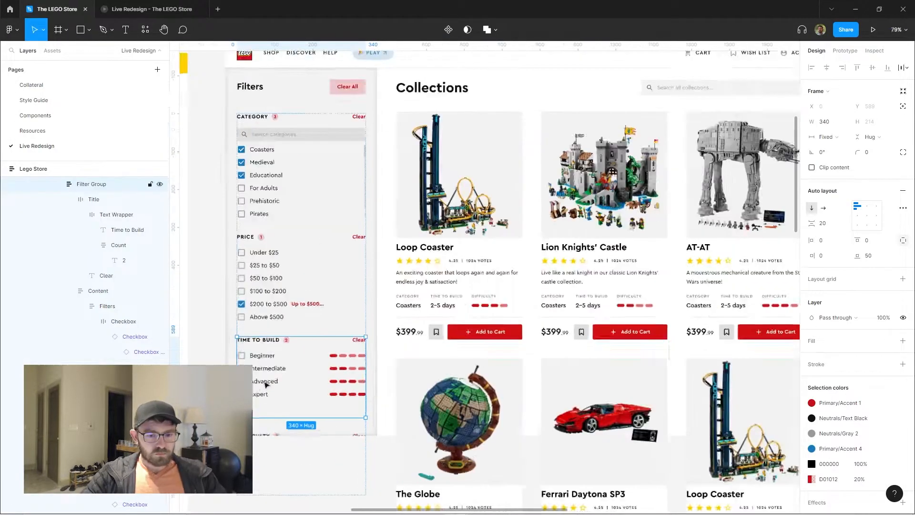
{"action": "scroll", "coordinate": [265, 340], "scroll_direction": "up", "scroll_amount": 3}
{"action": "type", "text": "Less than 1 day"}
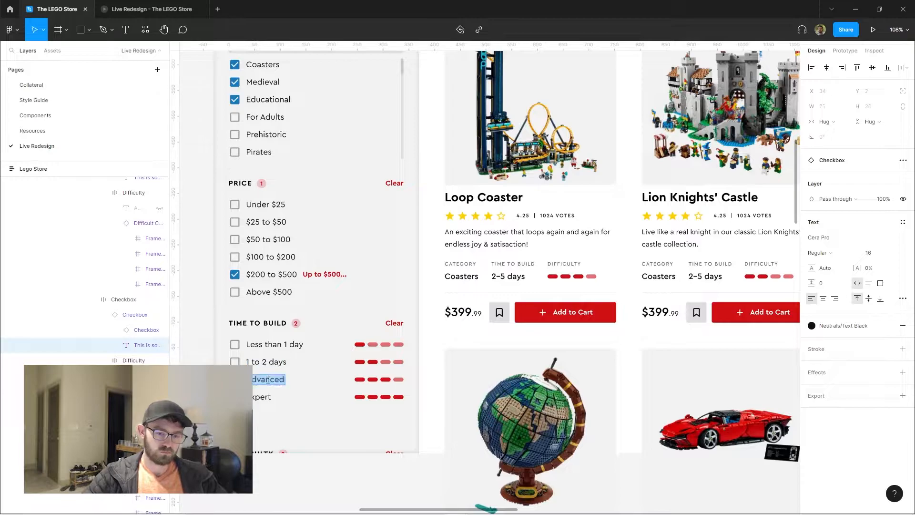
{"action": "type", "text": "3 to 4 days"}
- Delete the difficulty meters from the Time to Build rows and replace each row's automatic spacing with a fixed gap
{"action": "double_click", "coordinate": [367, 346]}
{"action": "key", "text": "Delete"}
{"action": "left_click", "coordinate": [367, 345]}
{"action": "left_click", "coordinate": [836, 224]}
{"action": "double_click", "coordinate": [373, 362]}
{"action": "key", "text": "Delete"}
{"action": "left_click", "coordinate": [372, 362]}
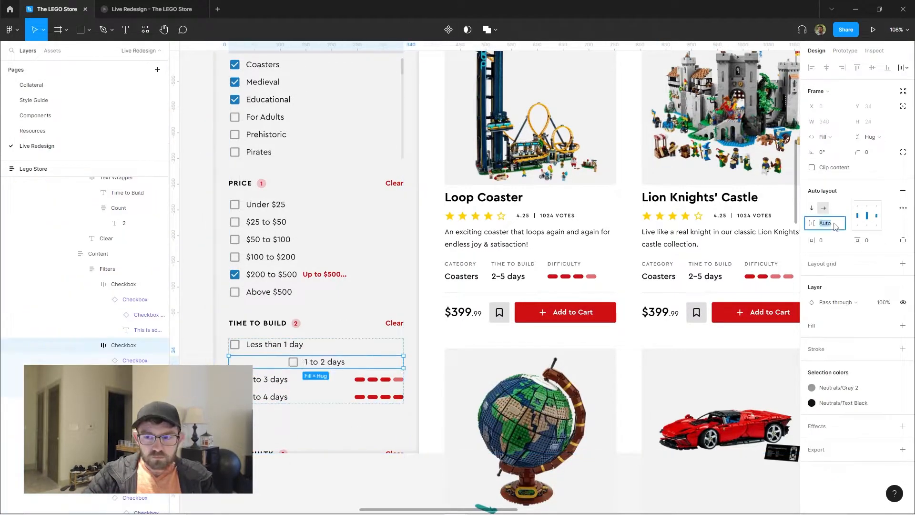
- Duplicate Time to Build rows for 5 to 6 days and More than 6 days, and mark 2 to 3 days as checked
{"action": "key", "text": "ctrl+d"}
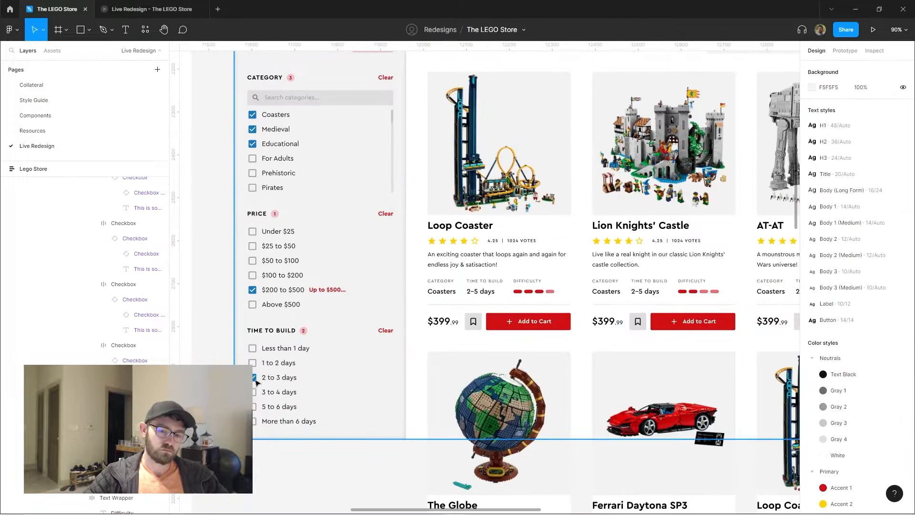
{"action": "left_click", "coordinate": [256, 381]}
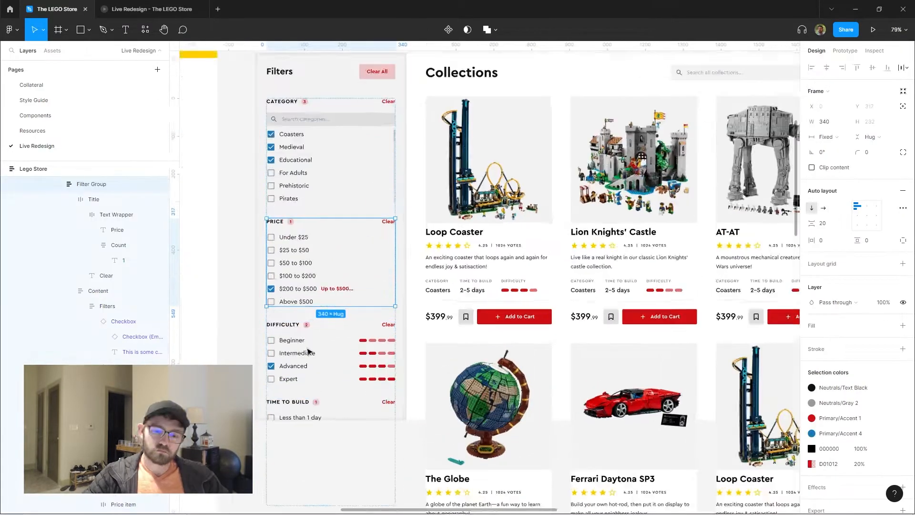
- Try to build a Reviews filter group from a copy of the Price group with the card's star rating pasted in
{"action": "key", "text": "ctrl+d"}
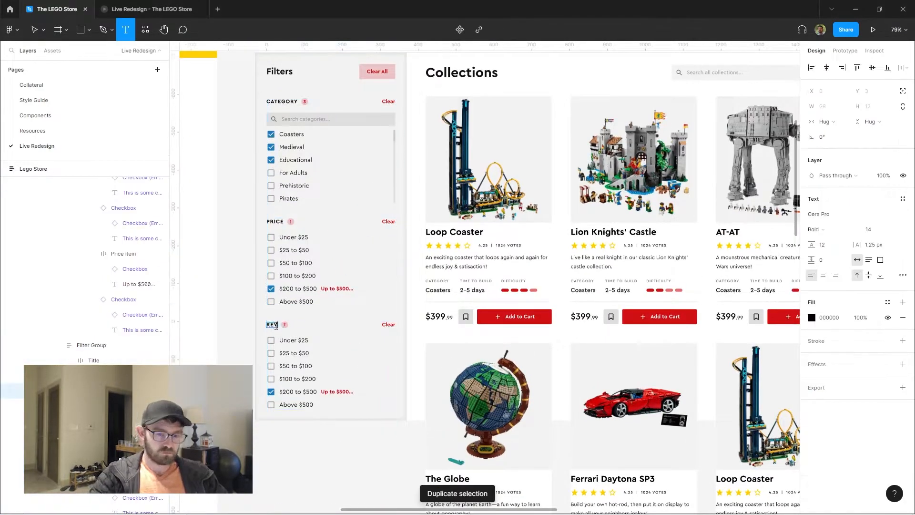
{"action": "scroll", "coordinate": [305, 333], "scroll_direction": "up", "scroll_amount": 1}
{"action": "scroll", "coordinate": [305, 324], "scroll_direction": "down", "scroll_amount": 5}
{"action": "scroll", "coordinate": [305, 324], "scroll_direction": "up", "scroll_amount": 6}
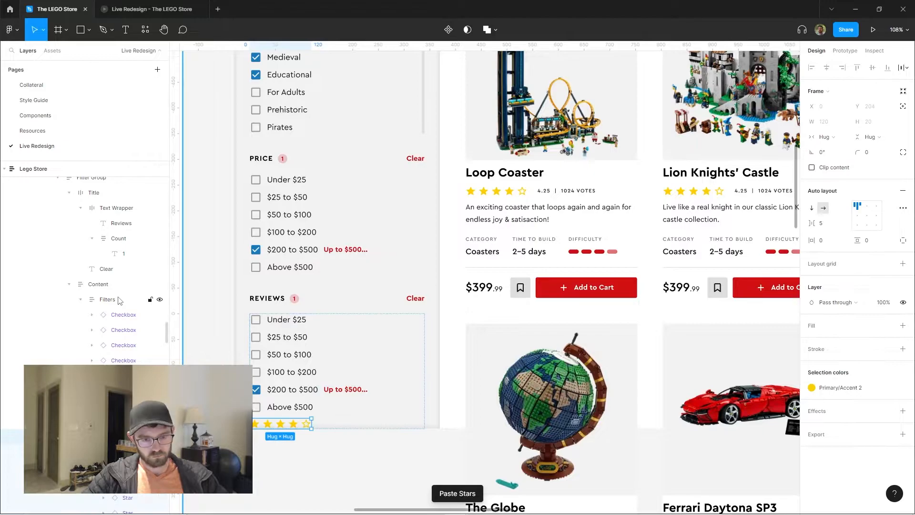
{"action": "key", "text": "Escape"}
{"action": "scroll", "coordinate": [281, 299], "scroll_direction": "down", "scroll_amount": 5}
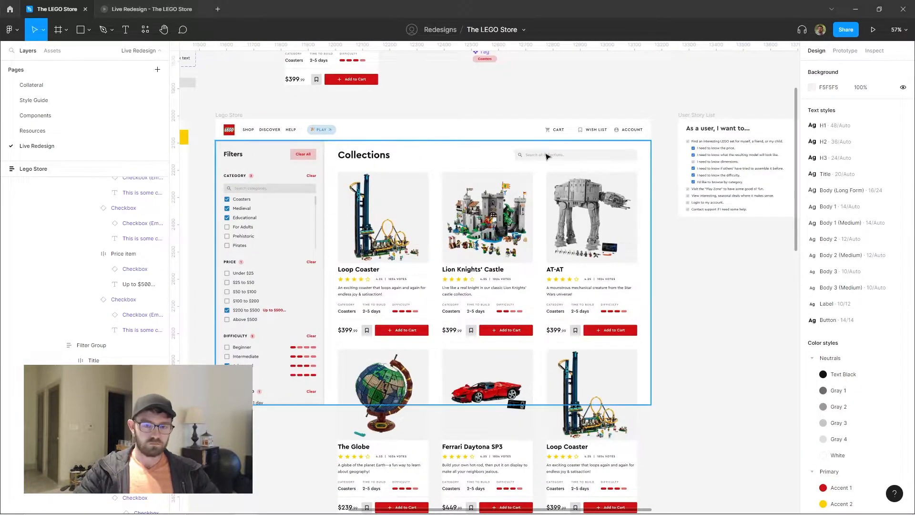
- Check the homepage's scrolling in the prototype preview and return to the design file
{"action": "scroll", "coordinate": [281, 299], "scroll_direction": "up", "scroll_amount": 2}
{"action": "key", "text": "ctrl+Tab"}
{"action": "key", "text": "ctrl+Tab"}
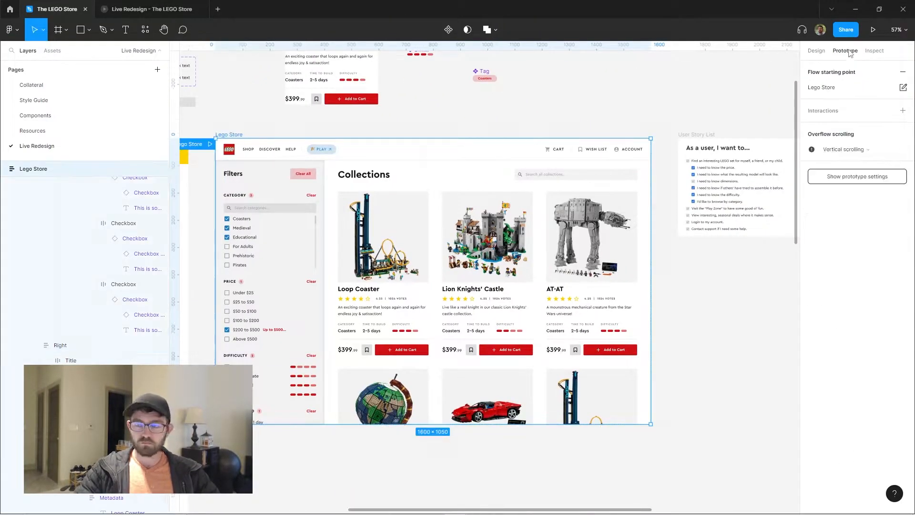
{"action": "key", "text": "ctrl+Tab"}
{"action": "key", "text": "ctrl+Tab"}
- Try a Clear 6 Filters button with a close icon under the Collections heading and check the prototype preview
{"action": "scroll", "coordinate": [571, 78], "scroll_direction": "up", "scroll_amount": 1}
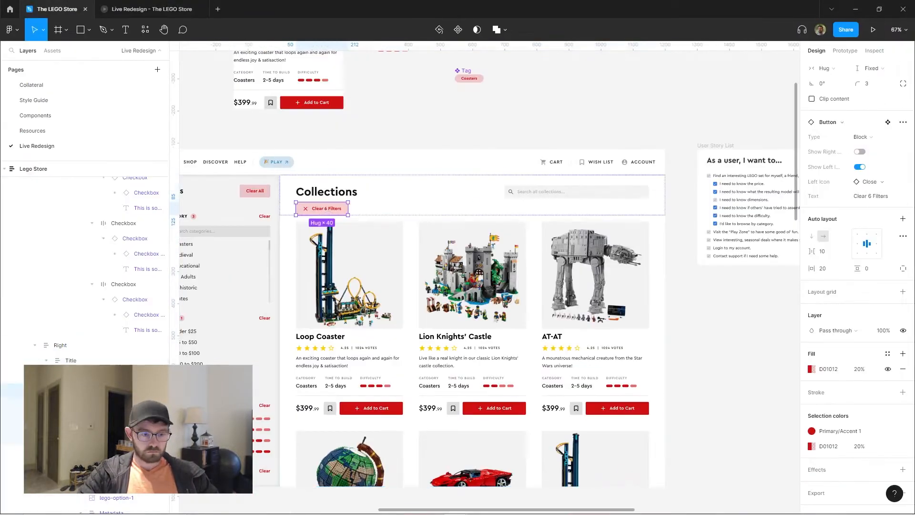
{"action": "key", "text": "Escape"}
{"action": "left_click", "coordinate": [829, 224]}
{"action": "key", "text": "ctrl+Tab"}
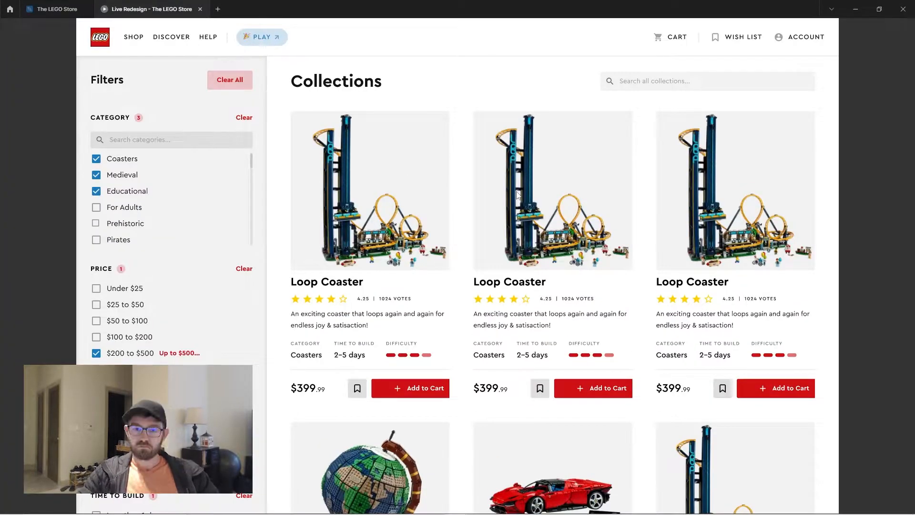
{"action": "key", "text": "ctrl+Tab"}
- Duplicate the Input / Search component as an Input / Select component with the text Sort by Popular placed before its icon
{"action": "key", "text": "ctrl+d"}
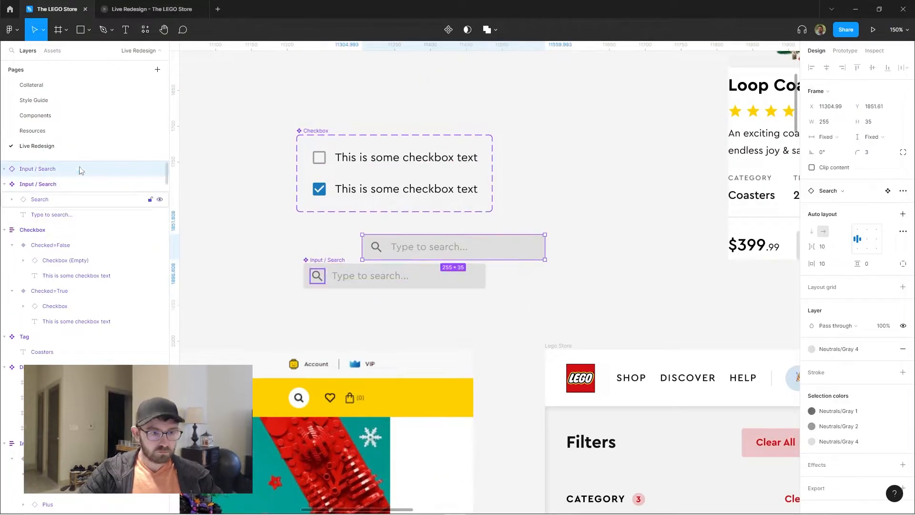
{"action": "scroll", "coordinate": [408, 246], "scroll_direction": "up", "scroll_amount": 2}
{"action": "double_click", "coordinate": [408, 246]}
{"action": "type", "text": "Popular"}
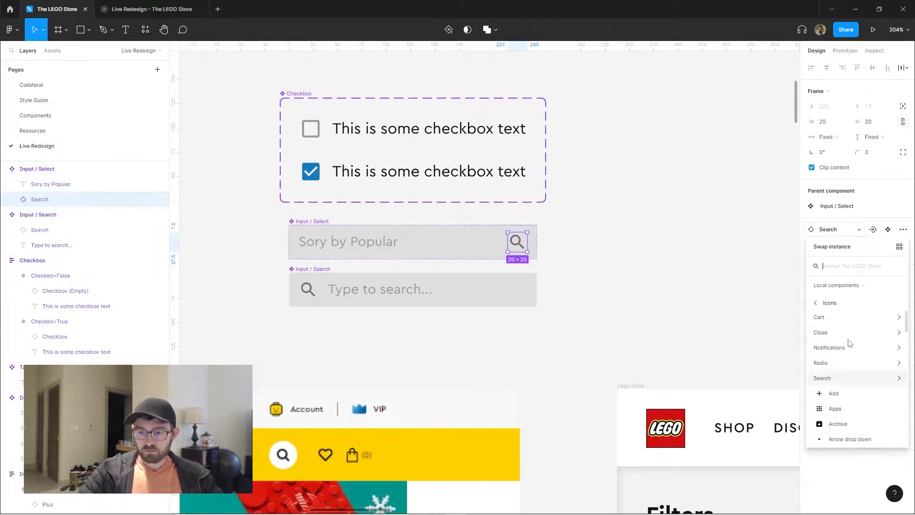
{"action": "left_click", "coordinate": [566, 216]}
- Swap the search icon in the Input / Select component for a drop-down arrow
{"action": "key", "text": "alt+2"}
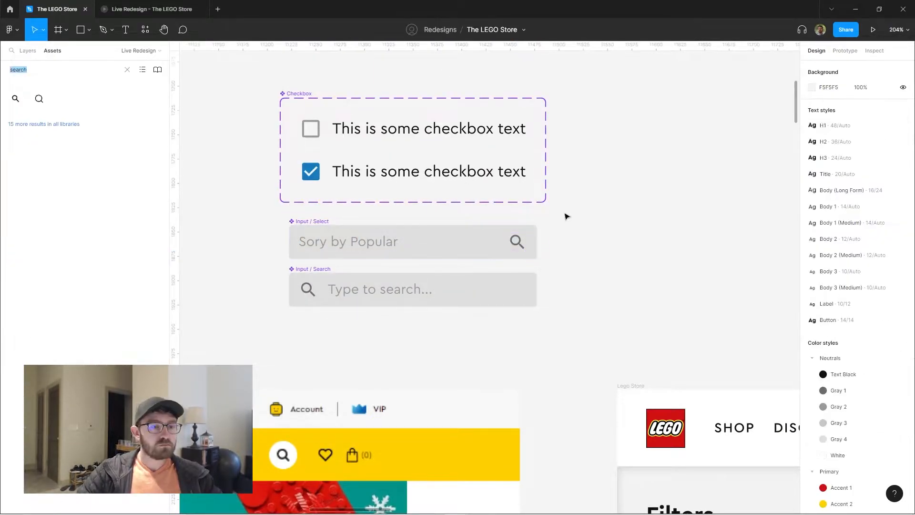
{"action": "left_click", "coordinate": [604, 257]}
{"action": "scroll", "coordinate": [604, 257], "scroll_direction": "down", "scroll_amount": 2}
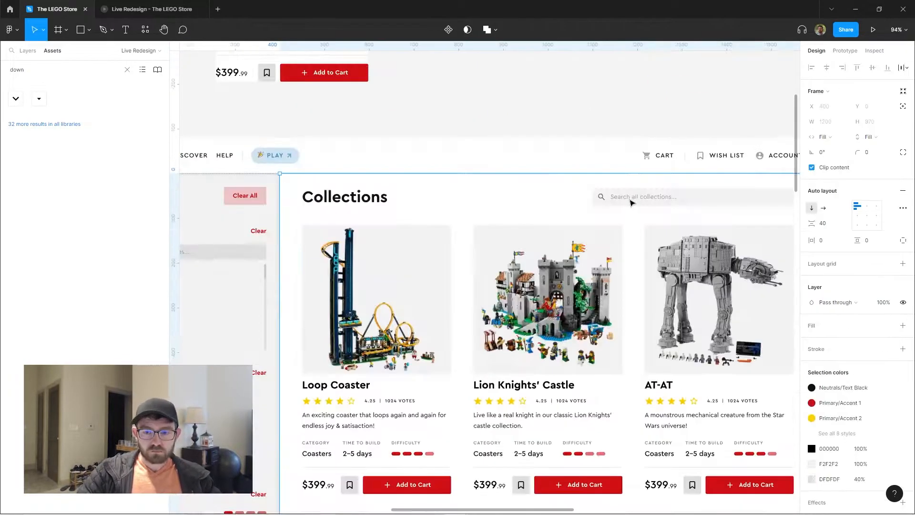
- Wrap the Collections search field in a horizontal auto layout frame named Right and paste an Input / Select instance before it
{"action": "key", "text": "alt+1"}
{"action": "key", "text": "shift+a"}
{"action": "key", "text": "ctrl+v"}
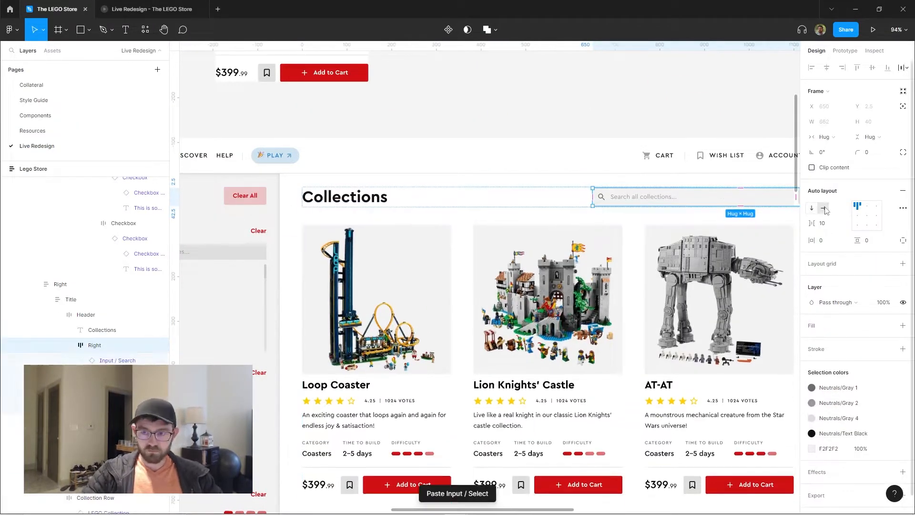
{"action": "left_click", "coordinate": [108, 351]}
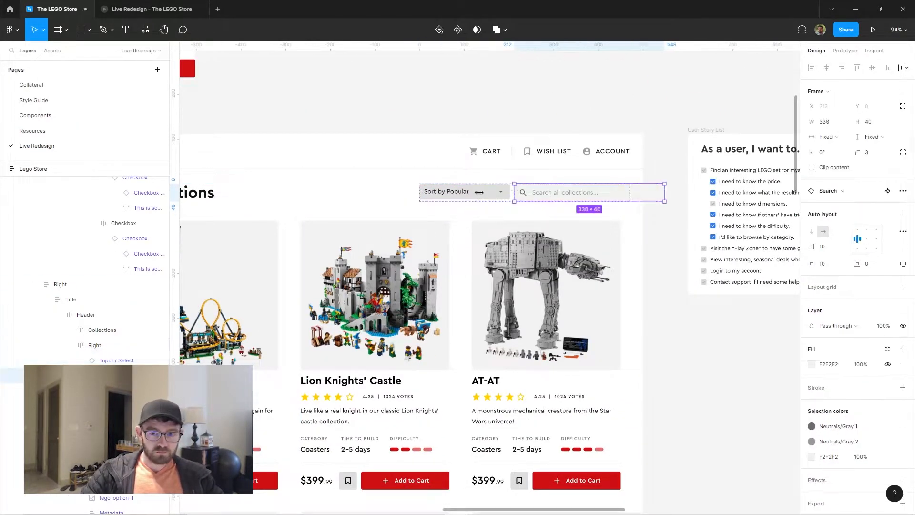
- Fit the Collections search field within the card grid's width and give the Sort by Popular select a matching light grey fill
{"action": "key", "text": "Escape"}
{"action": "scroll", "coordinate": [290, 187], "scroll_direction": "left", "scroll_amount": 2}
{"action": "scroll", "coordinate": [596, 131], "scroll_direction": "up", "scroll_amount": 5}
{"action": "key", "text": "Escape"}
{"action": "left_click", "coordinate": [390, 197], "text": "ctrl"}
{"action": "left_click", "coordinate": [812, 364]}
{"action": "left_click", "coordinate": [699, 407]}
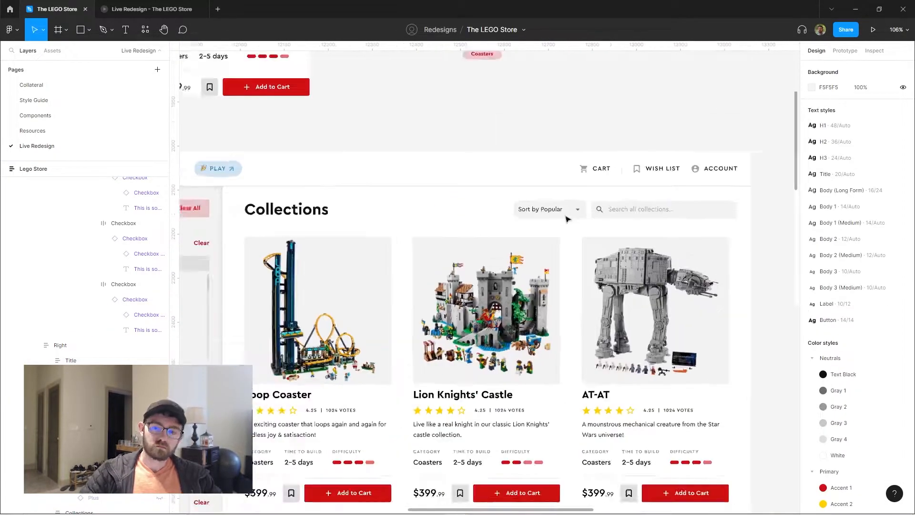
- Replace the sort select beside the Collections search with Clear 8 Filters and Sort By Popularity link buttons and preview the prototype
{"action": "scroll", "coordinate": [496, 215], "scroll_direction": "up", "scroll_amount": 5}
{"action": "key", "text": "shift+i"}
{"action": "type", "text": "button"}
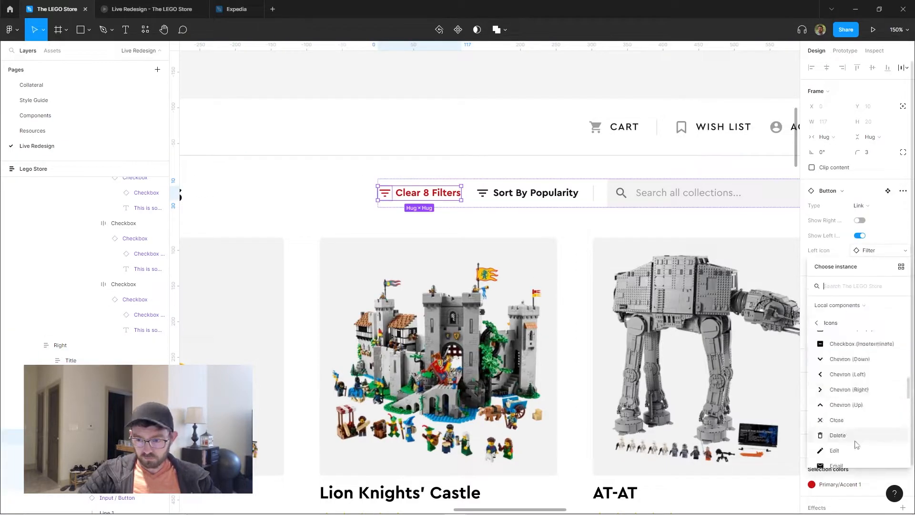
{"action": "left_click", "coordinate": [161, 14]}
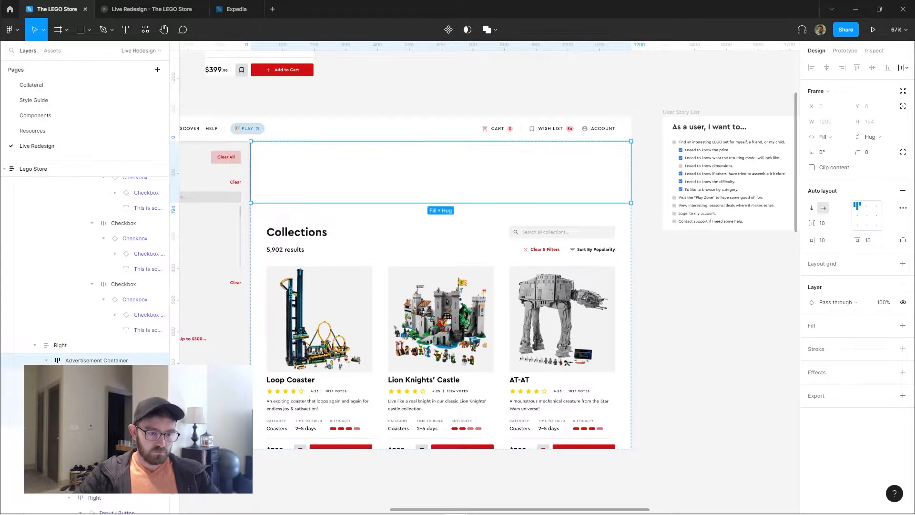
- Nest a 240 px tall auto layout frame with the text Christmas CTA inside the Advertisement Container above Collections
{"action": "key", "text": "shift+a"}
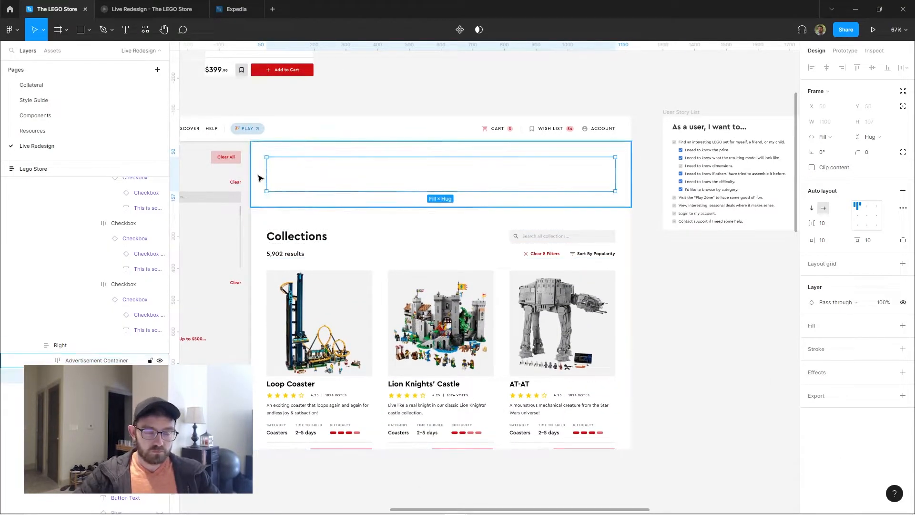
{"action": "key", "text": "Delete"}
{"action": "left_click", "coordinate": [399, 180]}
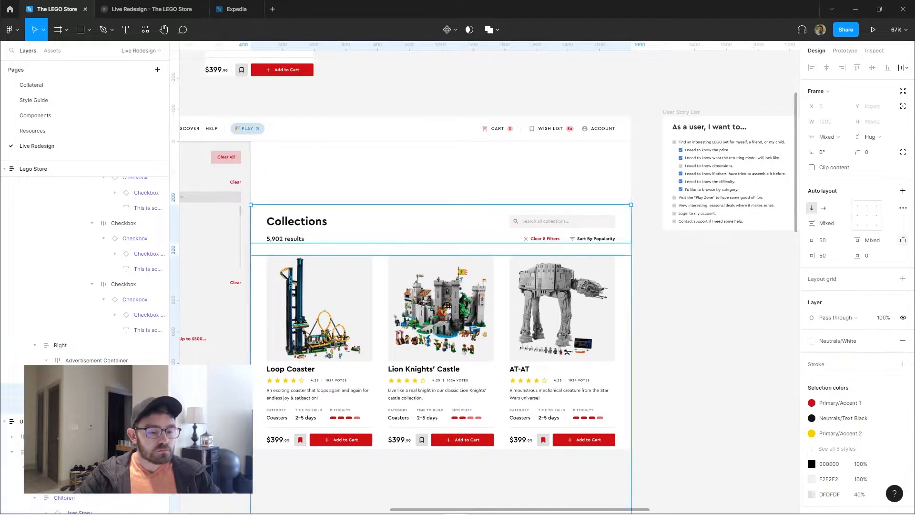
{"action": "key", "text": "ctrl+v"}
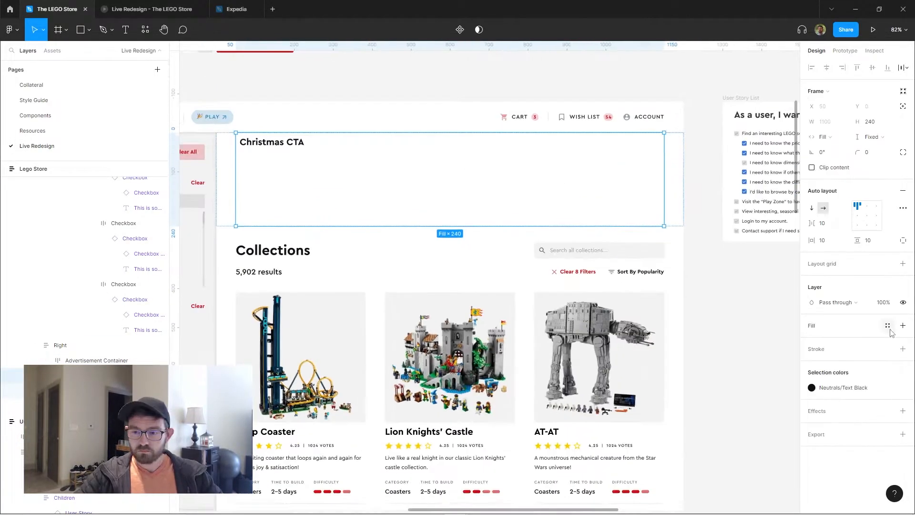
- Fill the Christmas CTA frame with the video of a hand building with LEGO bricks
{"action": "left_click", "coordinate": [811, 340]}
{"action": "left_click", "coordinate": [700, 265]}
{"action": "left_click", "coordinate": [710, 336]}
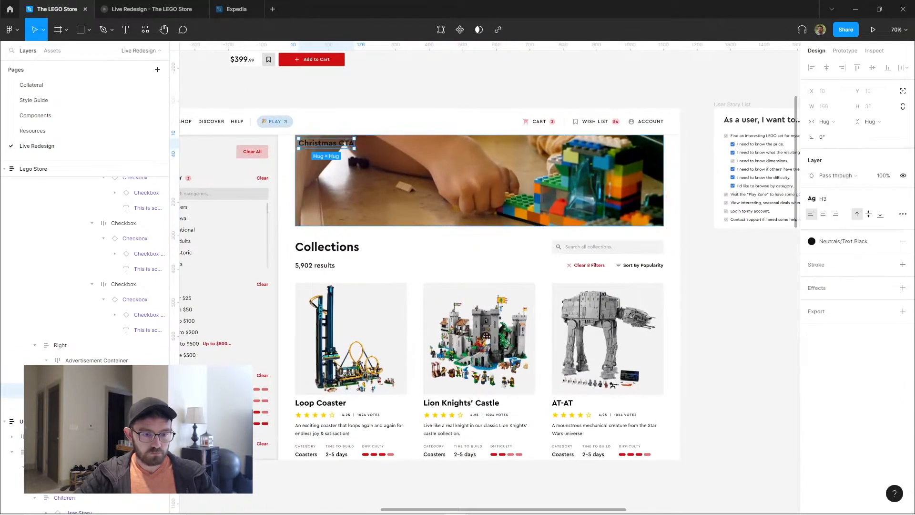
- Cover the banner with a 1100 × 272 overlay frame filled with Primary/Accent 2 at 80% opacity
{"action": "left_click_drag", "start_coordinate": [341, 167], "coordinate": [663, 226]}
{"action": "left_click", "coordinate": [888, 322]}
{"action": "key", "text": "8"}
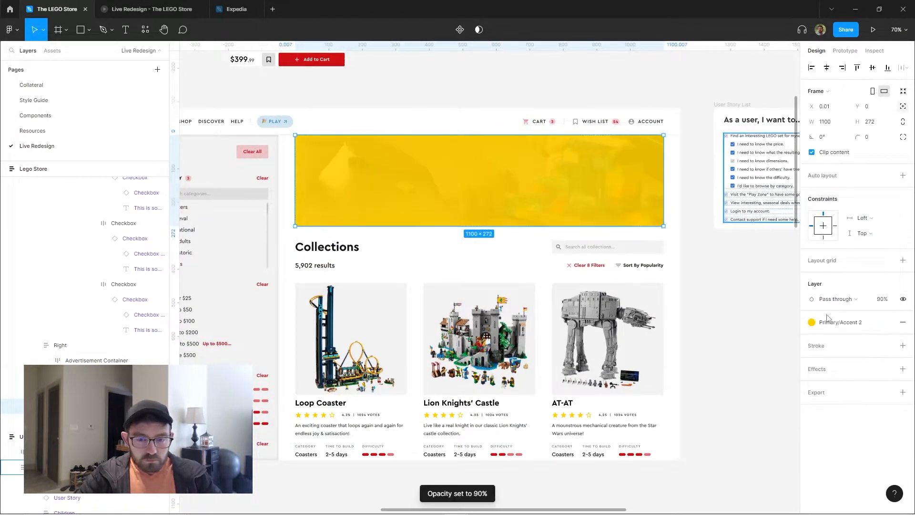
- Round the banner frame's corners to a radius of 10, clip its content and give it 30 padding
{"action": "key", "text": "Return"}
{"action": "key", "text": "shift+Return"}
{"action": "left_click", "coordinate": [903, 208]}
{"action": "left_click", "coordinate": [775, 319]}
{"action": "left_click", "coordinate": [772, 308]}
{"action": "left_click", "coordinate": [867, 152]}
{"action": "type", "text": "10"}
{"action": "key", "text": "Return"}
{"action": "left_click", "coordinate": [811, 168]}
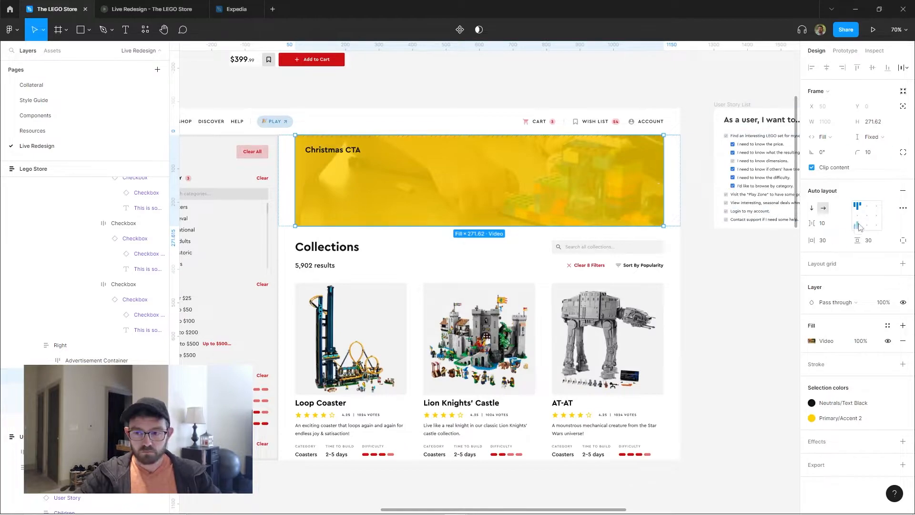
- Replace the Christmas CTA text with "Bring home the holiday joy this season" at the banner's lower-left corner
{"action": "key", "text": "t"}
{"action": "left_click", "coordinate": [348, 212]}
{"action": "type", "text": "Bring home the holiday joy this Christma"}
{"action": "key", "text": "BackSpace"}
{"action": "key", "text": "BackSpace"}
{"action": "key", "text": "BackSpace"}
{"action": "key", "text": "BackSpace"}
{"action": "key", "text": "BackSpace"}
{"action": "key", "text": "BackSpace"}
{"action": "key", "text": "BackSpace"}
{"action": "key", "text": "BackSpace"}
{"action": "type", "text": "season"}
{"action": "key", "text": "Escape"}
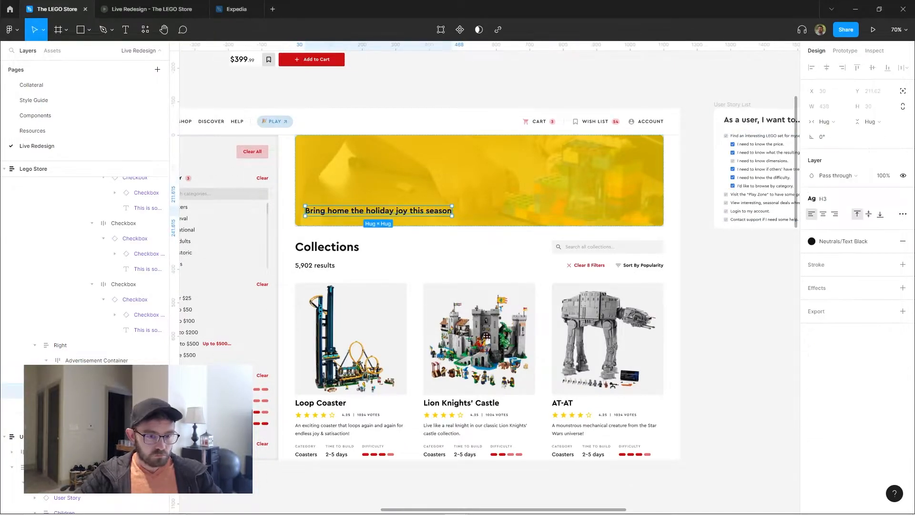
- Duplicate the banner heading as a 550 px wide Lorem ipsum paragraph below it in the Body 1 style
{"action": "key", "text": "ctrl+d"}
{"action": "type", "text": "Lorem ipsum dolor sit amet, consectetur adipiscing elit, sed do eiusmod tempor incididunt ut labore et dolore magna aliqua."}
{"action": "key", "text": "Escape"}
{"action": "left_click", "coordinate": [827, 121]}
{"action": "left_click", "coordinate": [827, 134]}
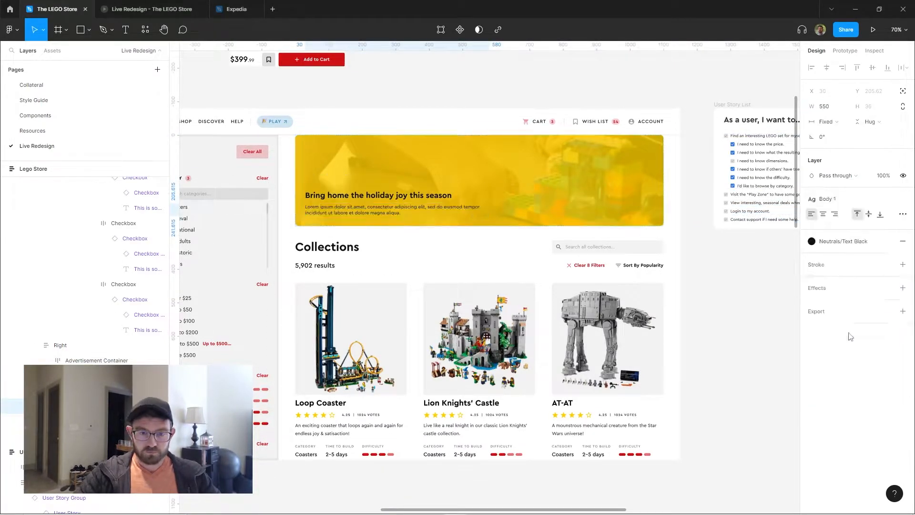
- Add a button labelled Browse Holiday Collections below the banner paragraph and wrap it in its own auto layout frame
{"action": "scroll", "coordinate": [443, 189], "scroll_direction": "up", "scroll_amount": 3}
{"action": "key", "text": "Escape"}
{"action": "key", "text": "ctrl+v"}
{"action": "left_click", "coordinate": [879, 281]}
{"action": "type", "text": "Browse Holiday Collections"}
{"action": "key", "text": "Return"}
{"action": "key", "text": "shift+a"}
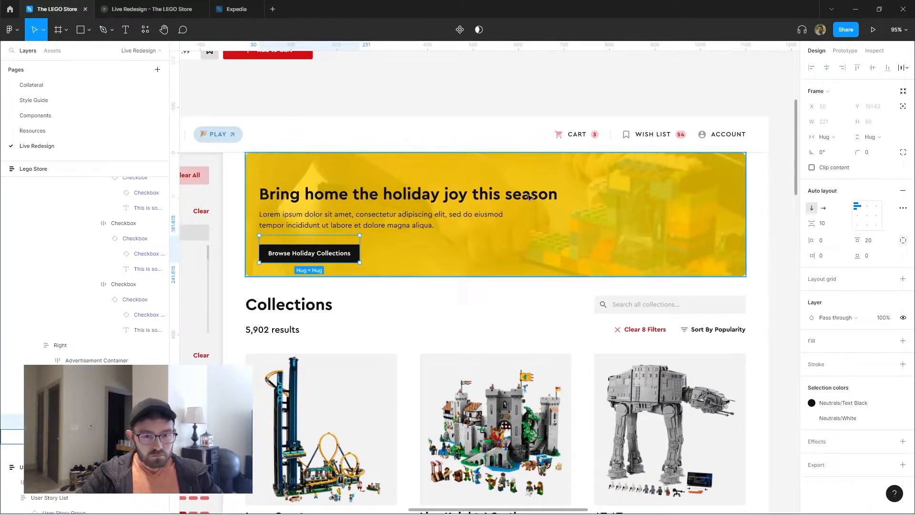
- Set the banner heading's width to 500 and the banner's horizontal padding to 50
{"action": "scroll", "coordinate": [477, 214], "scroll_direction": "down", "scroll_amount": 1}
{"action": "left_click", "coordinate": [376, 194]}
{"action": "left_click", "coordinate": [826, 106]}
{"action": "type", "text": "500"}
{"action": "key", "text": "Return"}
{"action": "left_click", "coordinate": [343, 227], "text": "ctrl"}
{"action": "left_click", "coordinate": [824, 241]}
{"action": "type", "text": "50"}
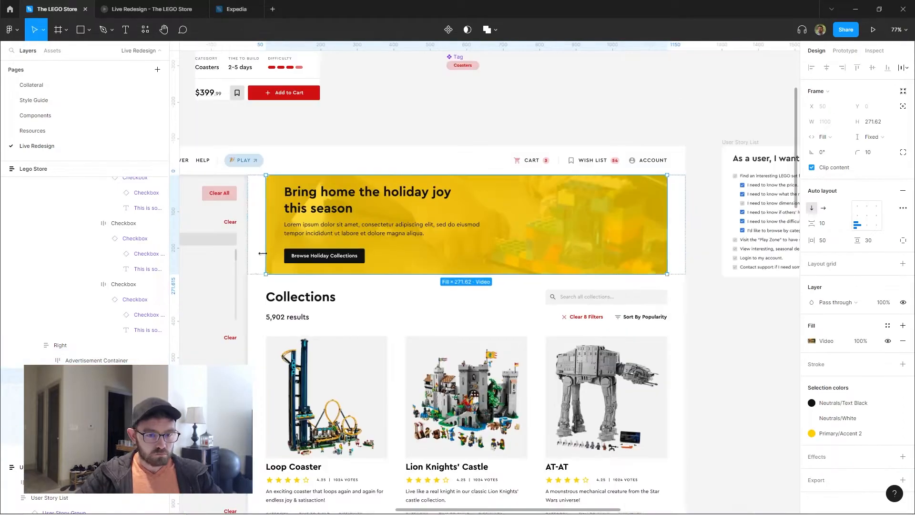
- Wrap the banner heading in a horizontal auto layout frame with a close icon at its far end
{"action": "left_click", "coordinate": [362, 195]}
{"action": "key", "text": "shift+a"}
{"action": "left_click", "coordinate": [825, 240]}
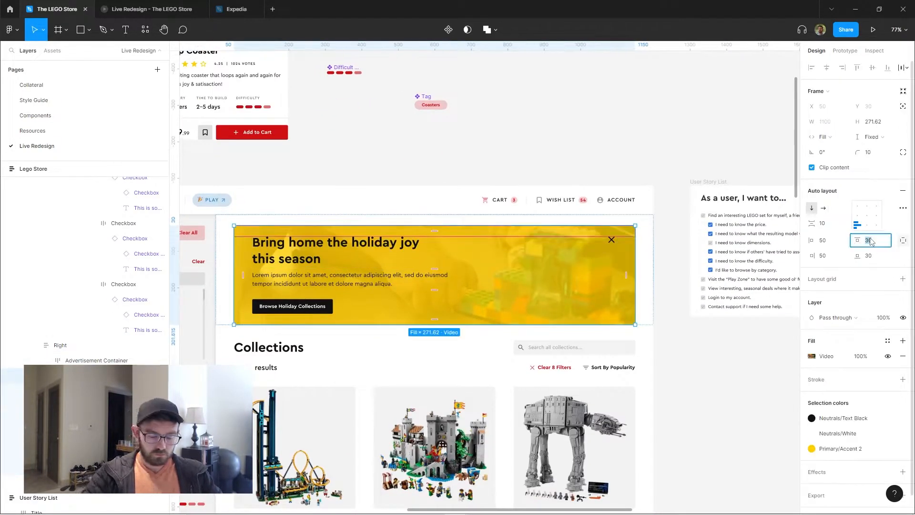
- Reword the banner heading as "Bring the holiday season into your living room."
{"action": "left_click", "coordinate": [333, 258]}
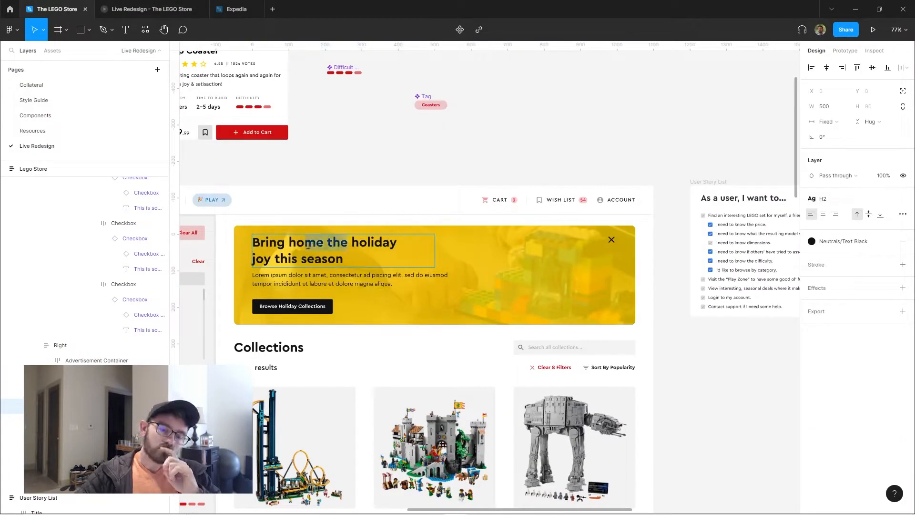
{"action": "key", "text": "v"}
{"action": "left_click", "coordinate": [324, 306]}
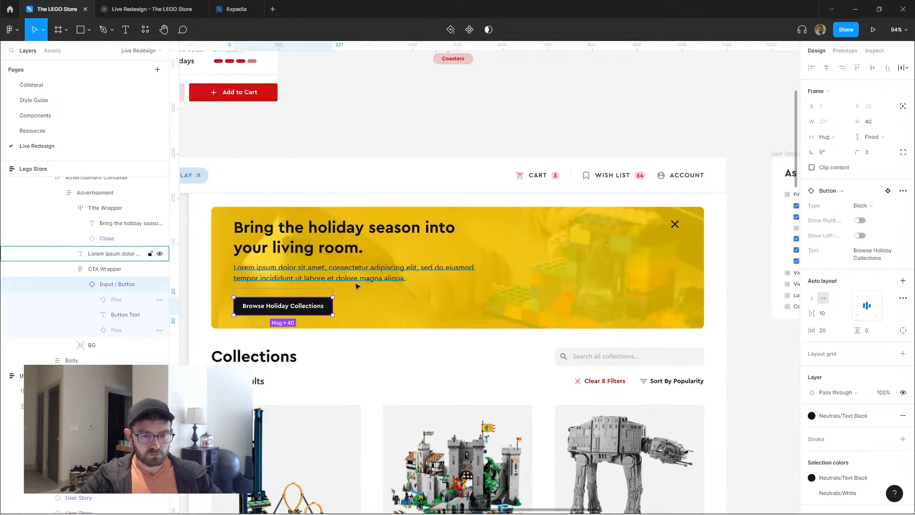
- Make the Advertisement frame's height hug its contents and undo the stray shift of the heading
{"action": "left_click", "coordinate": [102, 208]}
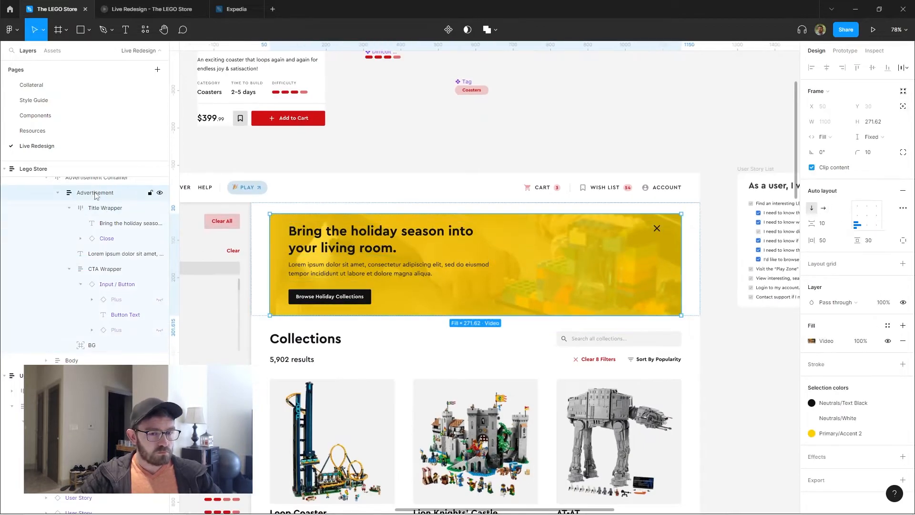
{"action": "left_click", "coordinate": [879, 137]}
{"action": "left_click", "coordinate": [604, 291]}
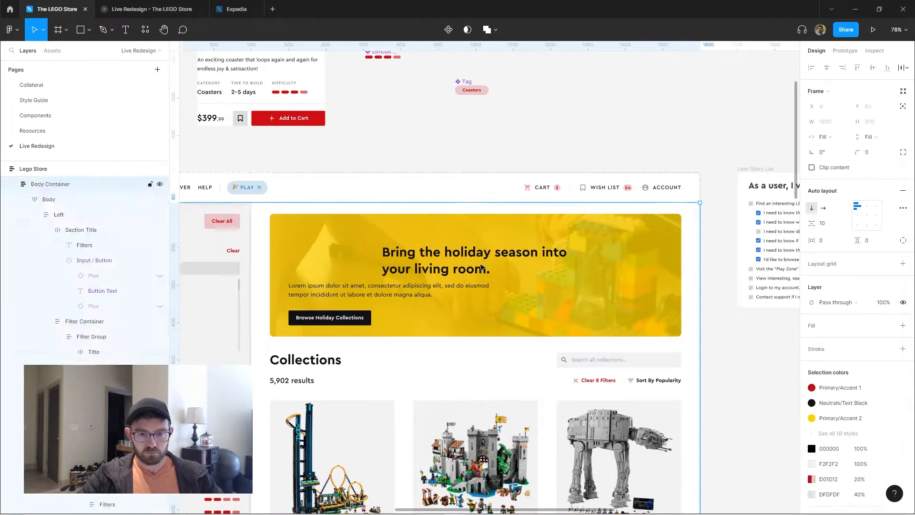
{"action": "key", "text": "ctrl+z"}
- Pin the close icon in the banner's upper-right corner and add a No thanks link 20 px beside the Browse Holiday Collections button
{"action": "left_click", "coordinate": [667, 228]}
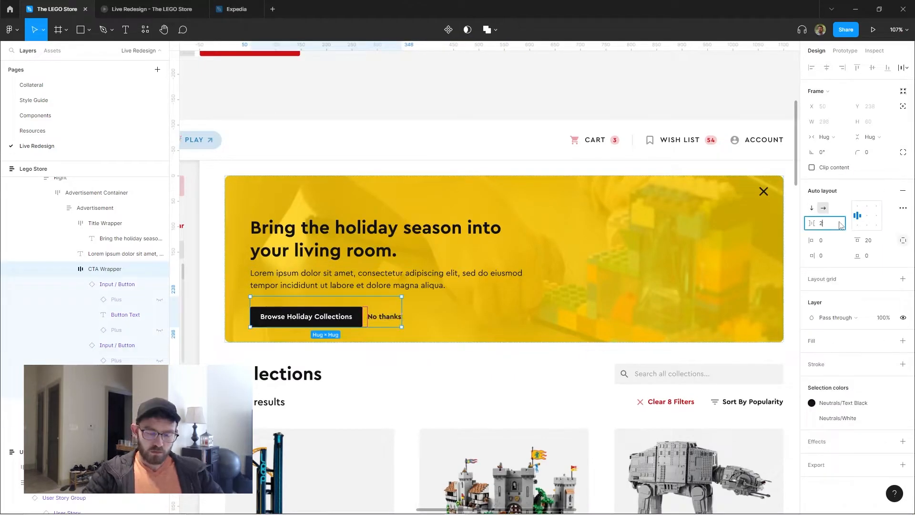
{"action": "type", "text": "0"}
{"action": "key", "text": "Return"}
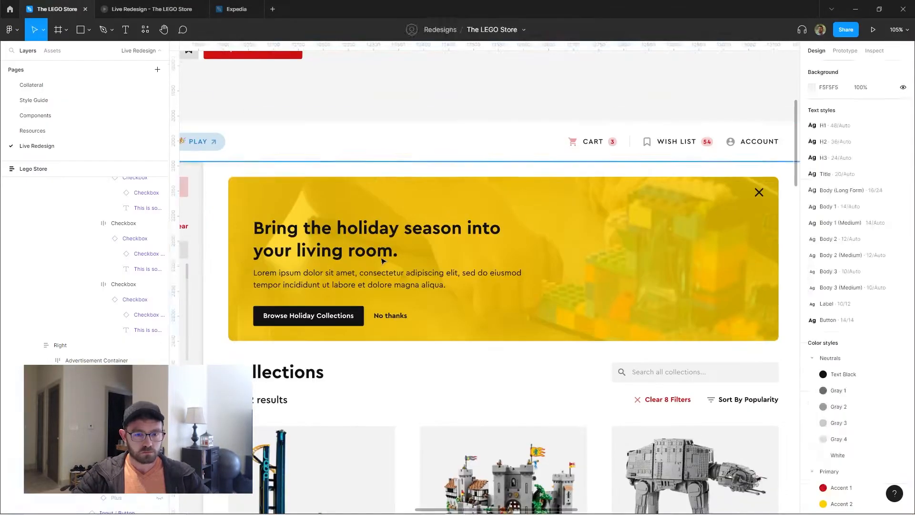
- Replace the banner's yellow overlay with a red linear gradient fading to transparent, using white text and a white button
{"action": "key", "text": "Return"}
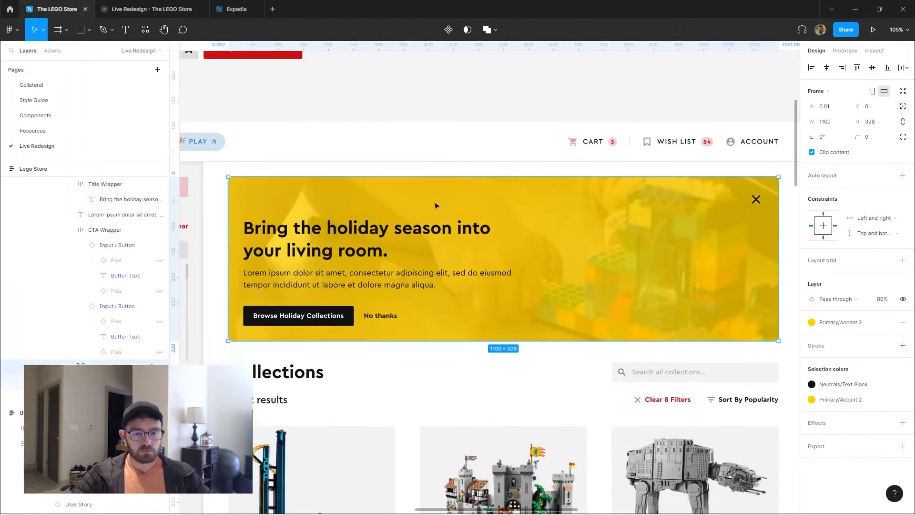
{"action": "type", "text": "5"}
{"action": "key", "text": "Escape"}
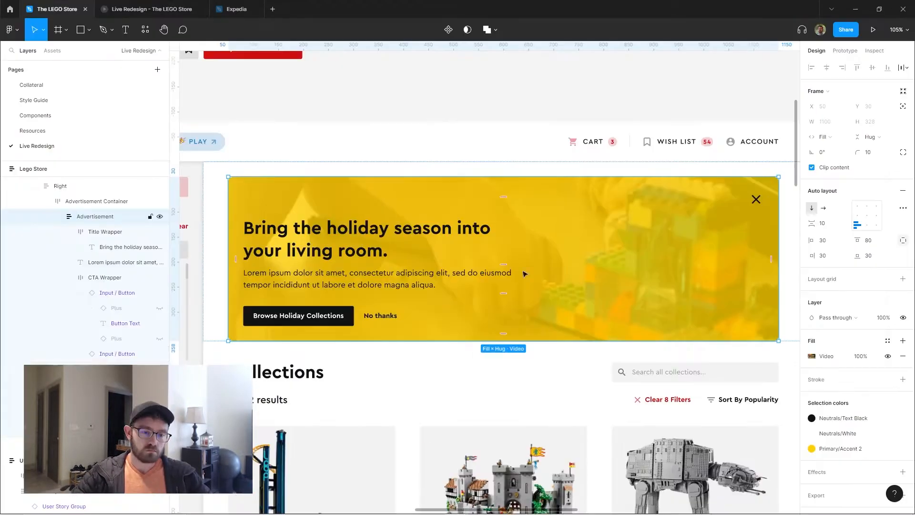
{"action": "left_click", "coordinate": [888, 324]}
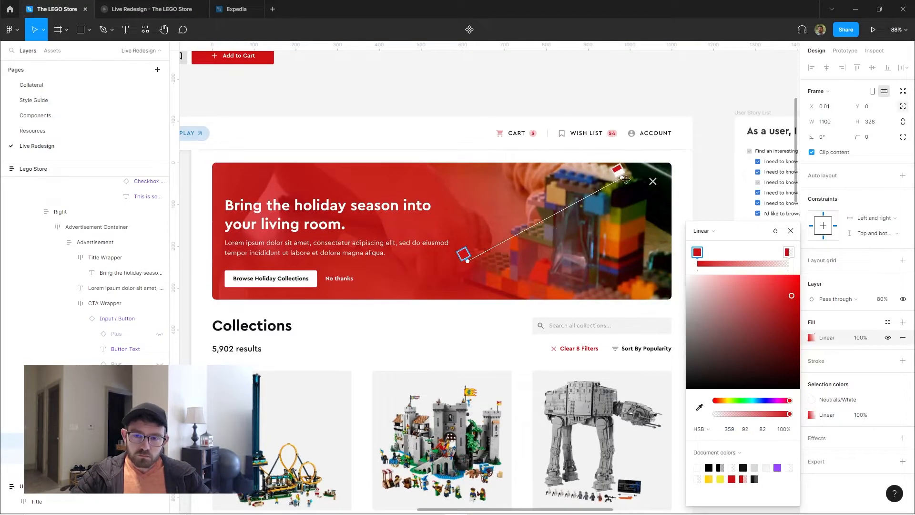
{"action": "left_click_drag", "start_coordinate": [290, 206], "coordinate": [216, 190]}
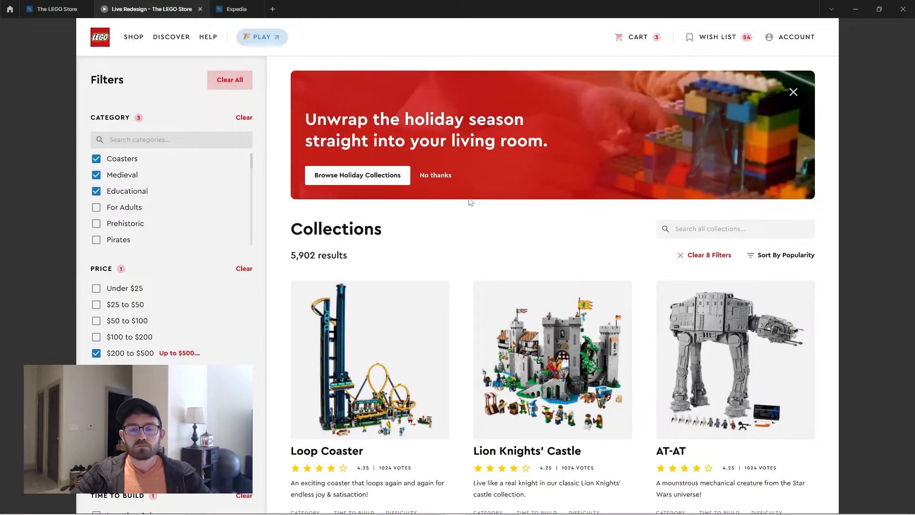
- Return to the design file, adjust the overlay's red gradient and reword the heading as "Unwrap the holidays straight into your living room."
{"action": "left_click", "coordinate": [53, 9]}
{"action": "left_click", "coordinate": [811, 337]}
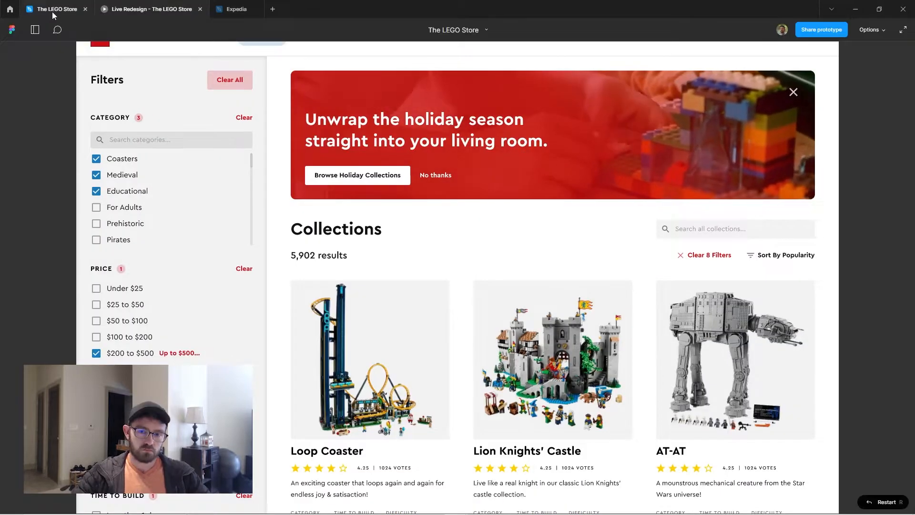
{"action": "left_click", "coordinate": [52, 9]}
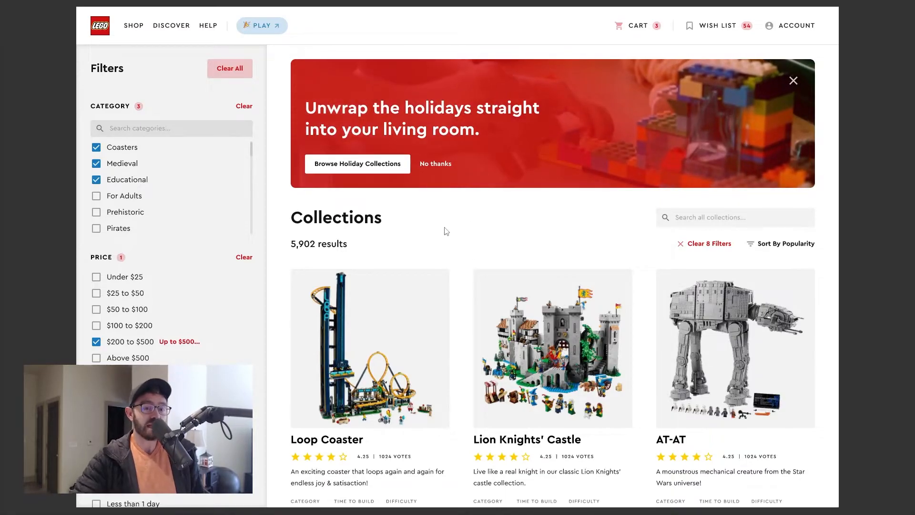
- Preview how the redesigned page's banner and Collections cards scroll beneath the fixed header and beside the filter sidebar
{"action": "scroll", "coordinate": [470, 225], "scroll_direction": "down", "scroll_amount": 5}
{"action": "scroll", "coordinate": [496, 188], "scroll_direction": "up", "scroll_amount": 4}
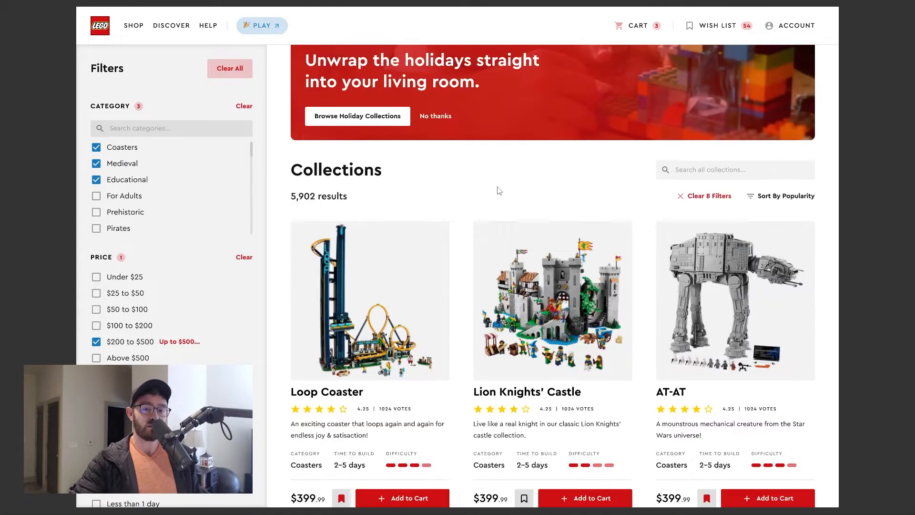
{"action": "scroll", "coordinate": [500, 188], "scroll_direction": "down", "scroll_amount": 5}
{"action": "scroll", "coordinate": [495, 187], "scroll_direction": "down", "scroll_amount": 3}
{"action": "scroll", "coordinate": [495, 188], "scroll_direction": "up", "scroll_amount": 9}
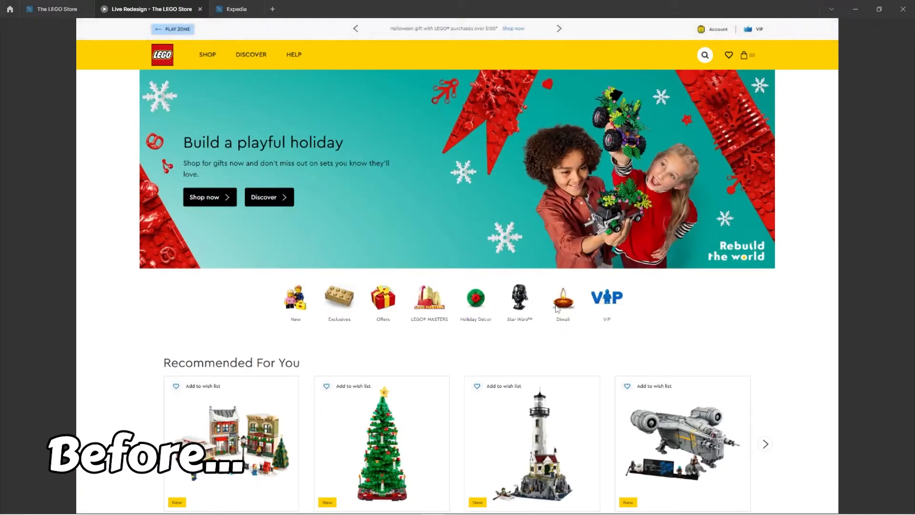
- Review the original LEGO Store homepage from the holiday hero through Recommended For You, Trending Now, Featured sets and Fan Favorites
{"action": "scroll", "coordinate": [459, 347], "scroll_direction": "down", "scroll_amount": 3}
{"action": "scroll", "coordinate": [458, 346], "scroll_direction": "down", "scroll_amount": 5}
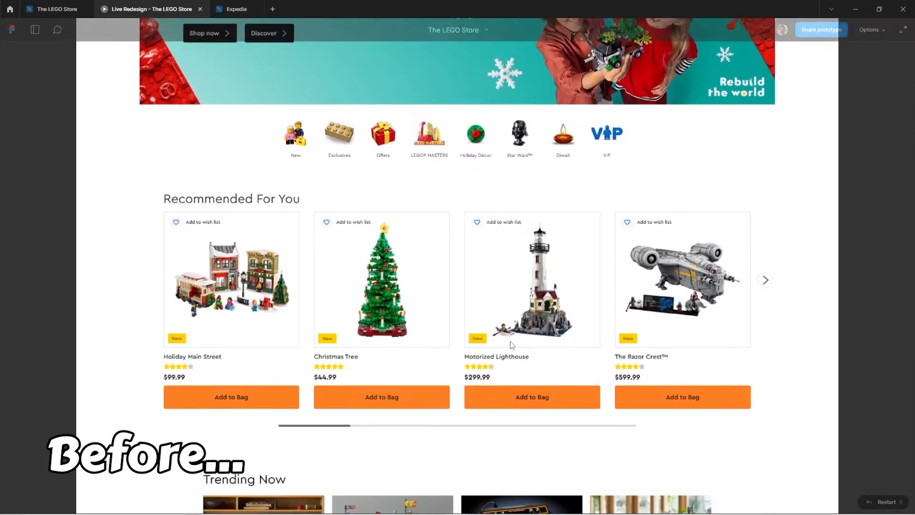
{"action": "scroll", "coordinate": [571, 415], "scroll_direction": "down", "scroll_amount": 4}
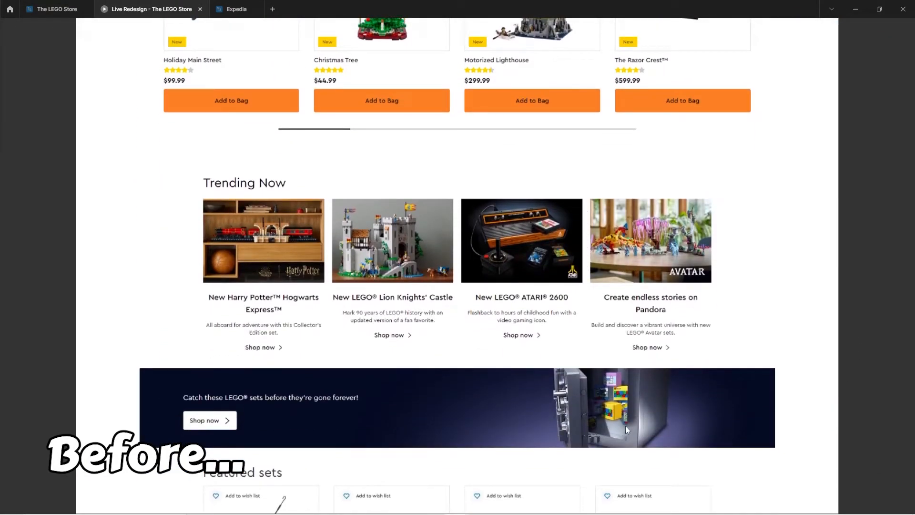
{"action": "scroll", "coordinate": [624, 426], "scroll_direction": "down", "scroll_amount": 4}
{"action": "scroll", "coordinate": [607, 230], "scroll_direction": "down", "scroll_amount": 4}
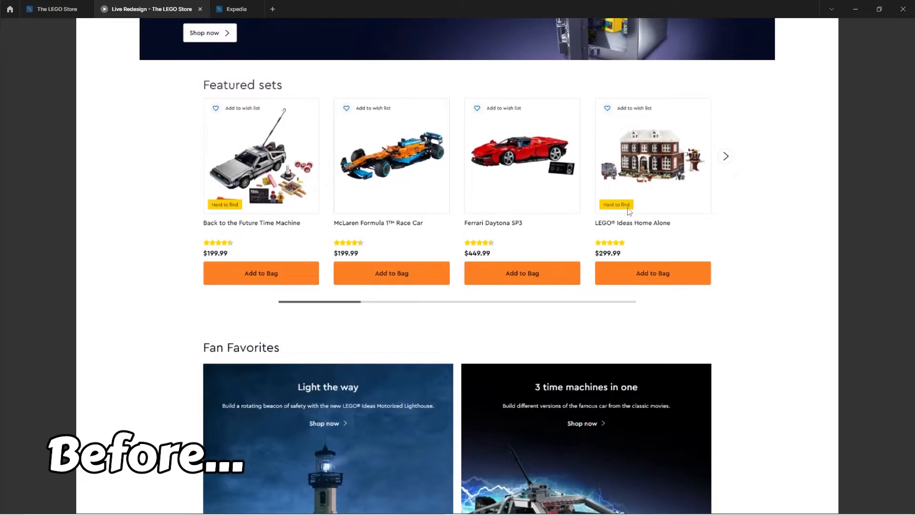
{"action": "scroll", "coordinate": [626, 207], "scroll_direction": "down", "scroll_amount": 7}
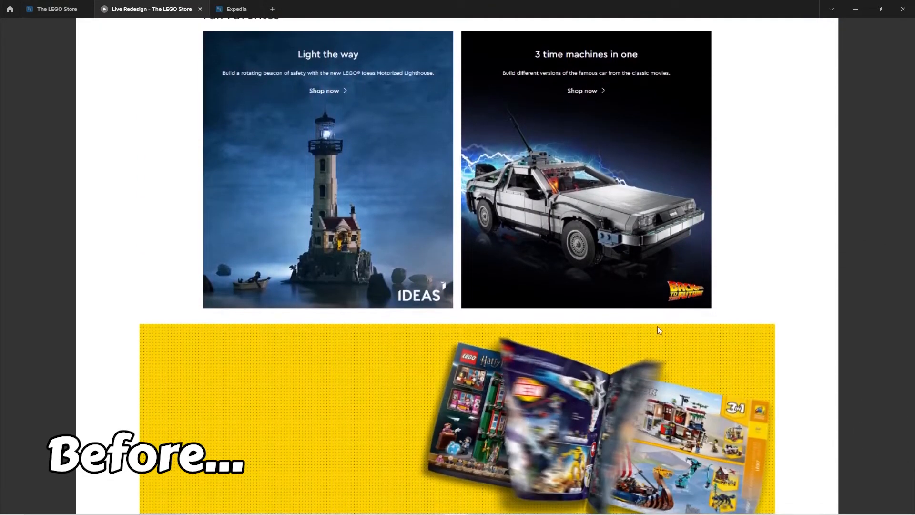
{"action": "scroll", "coordinate": [661, 296], "scroll_direction": "down", "scroll_amount": 9}
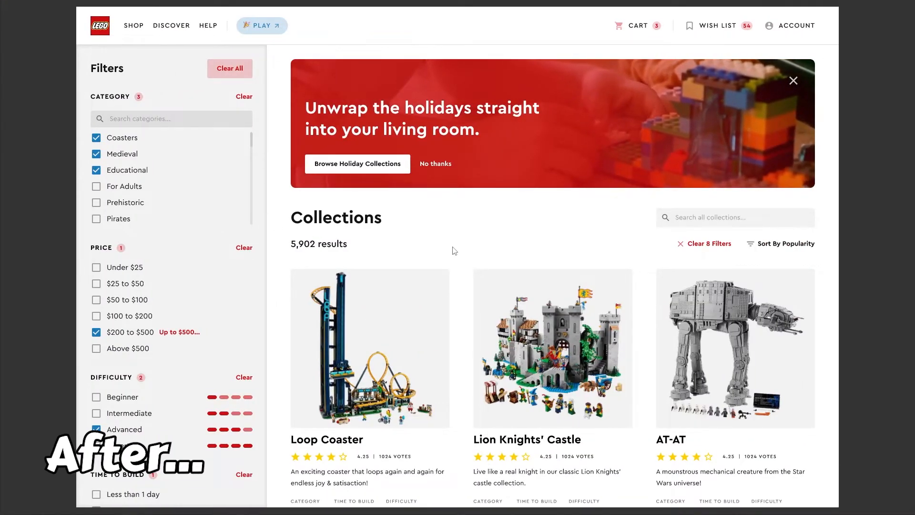
- Examine the redesigned homepage's filter groups and Collections grid for comparison with the original page
{"action": "scroll", "coordinate": [188, 230], "scroll_direction": "down", "scroll_amount": 2}
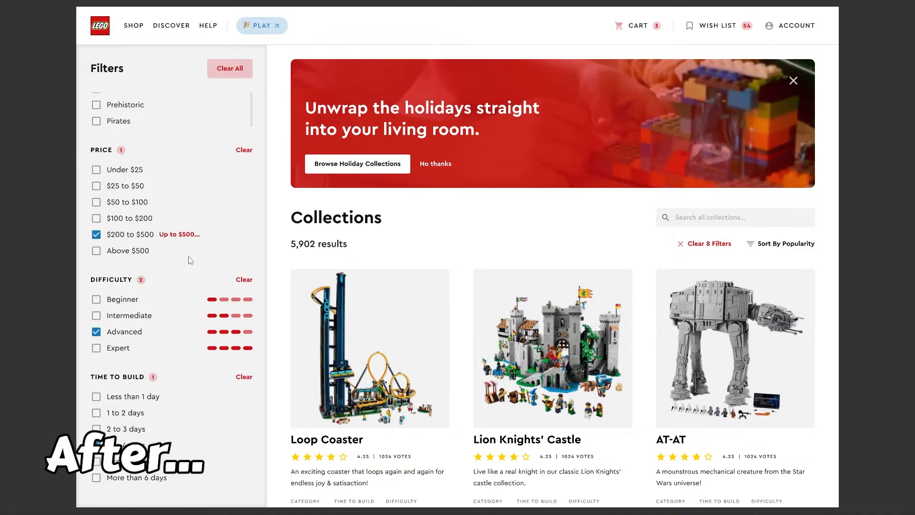
{"action": "scroll", "coordinate": [190, 260], "scroll_direction": "up", "scroll_amount": 2}
{"action": "scroll", "coordinate": [430, 266], "scroll_direction": "down", "scroll_amount": 17}
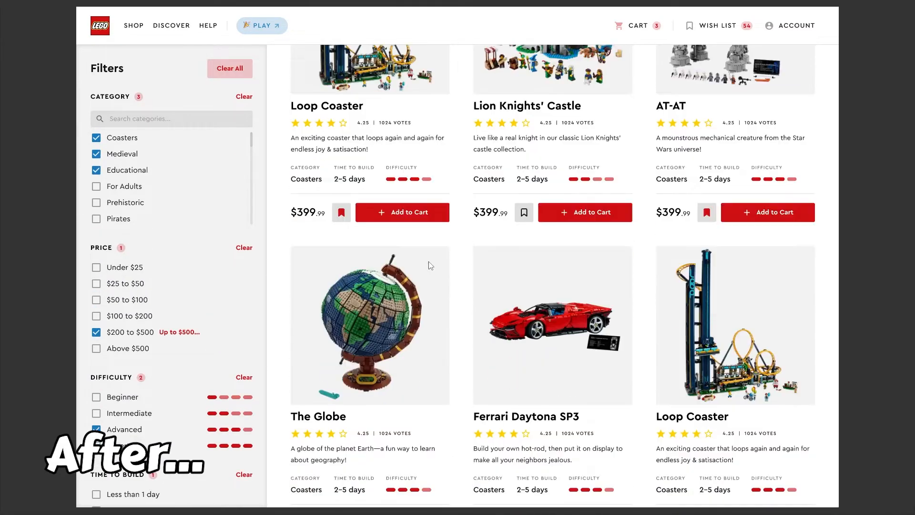
{"action": "scroll", "coordinate": [433, 260], "scroll_direction": "down", "scroll_amount": 5}
{"action": "scroll", "coordinate": [433, 260], "scroll_direction": "up", "scroll_amount": 5}
{"action": "scroll", "coordinate": [432, 257], "scroll_direction": "down", "scroll_amount": 2}
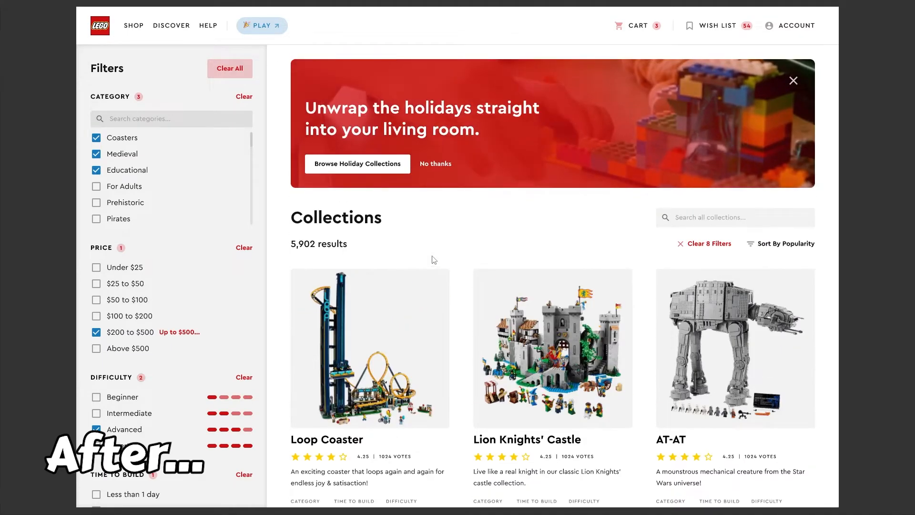